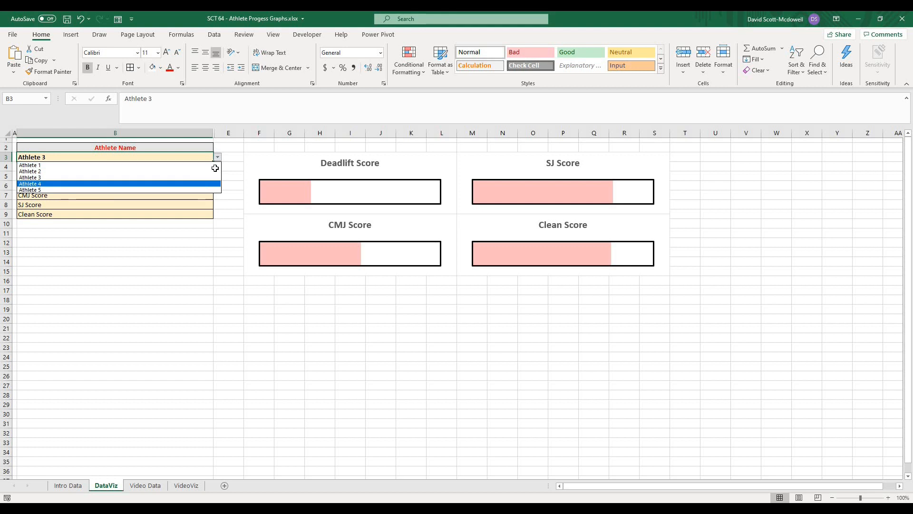
# - Switch the athlete selector in B3 to Athlete 4, Athlete 1 and finally Athlete 5 to update the score charts
pyautogui.click(204, 184)
pyautogui.click(218, 157)
pyautogui.click(175, 166)
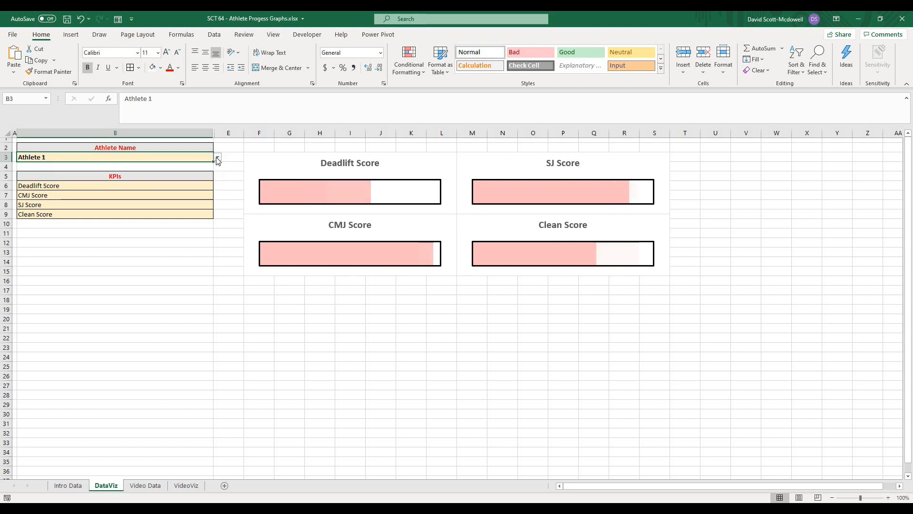
pyautogui.click(217, 157)
pyautogui.click(200, 190)
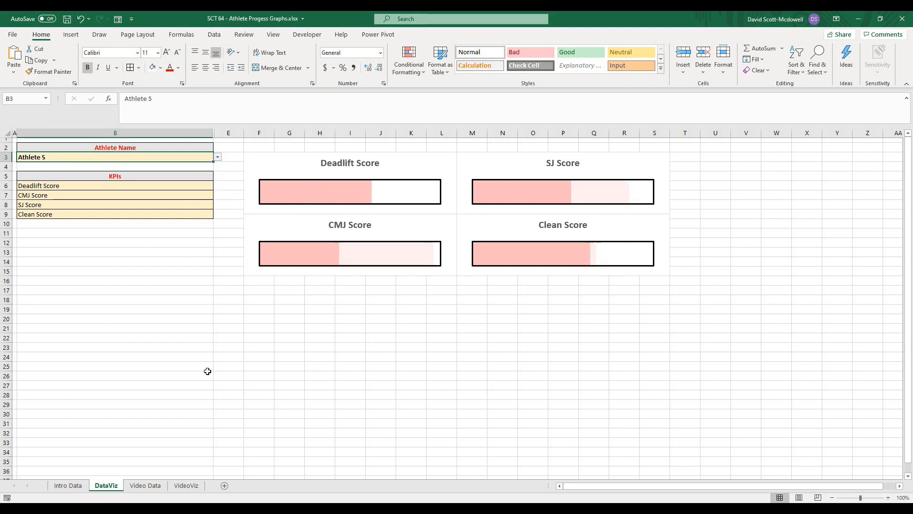
pyautogui.click(207, 373)
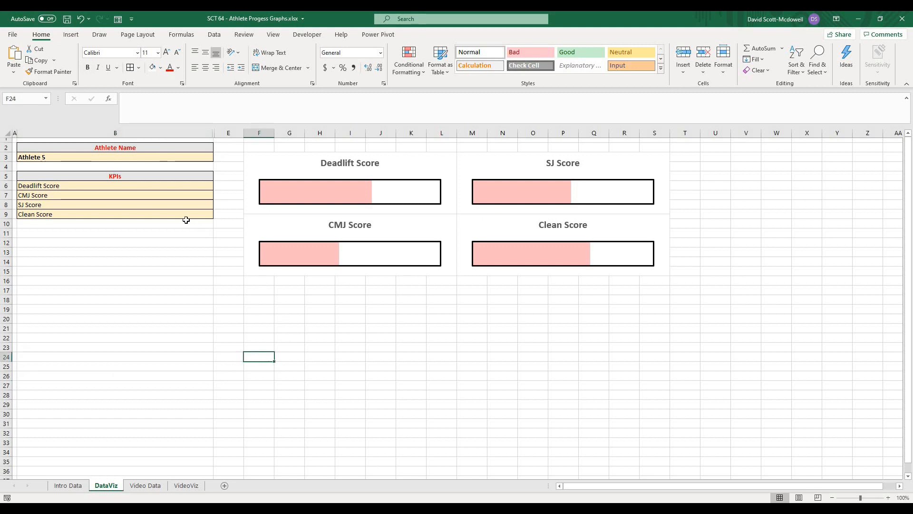
# - Change the first KPI to Clean Score and the third to Broad Score, and pick another score for the fourth KPI
pyautogui.click(157, 187)
pyautogui.click(217, 185)
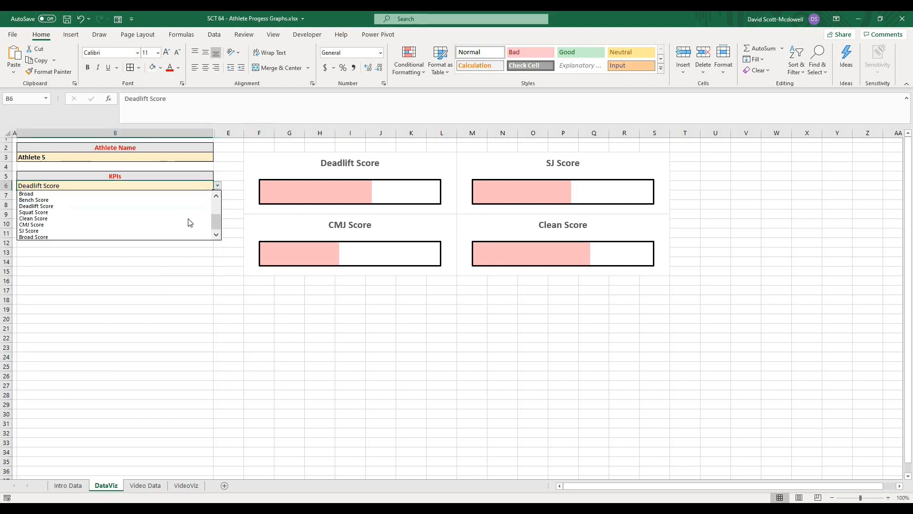
pyautogui.click(209, 222)
pyautogui.click(211, 205)
pyautogui.click(218, 204)
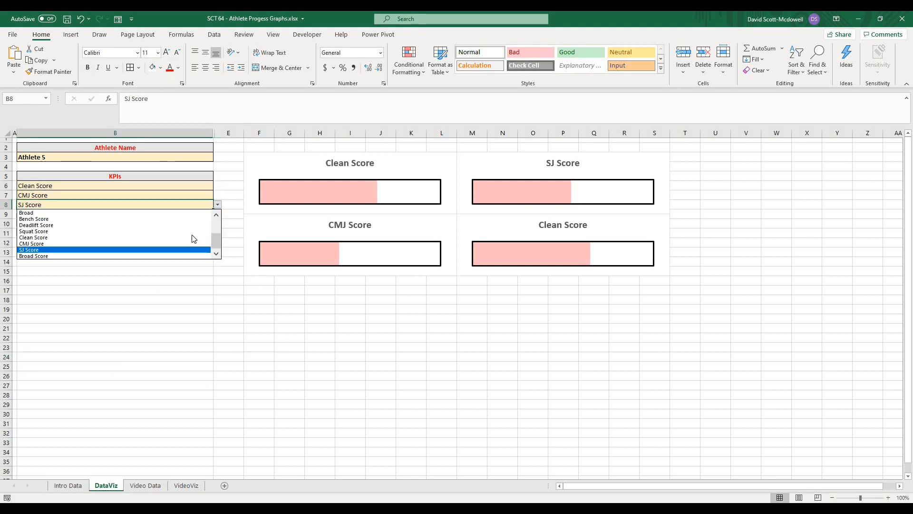
pyautogui.click(196, 249)
pyautogui.click(212, 214)
pyautogui.click(217, 214)
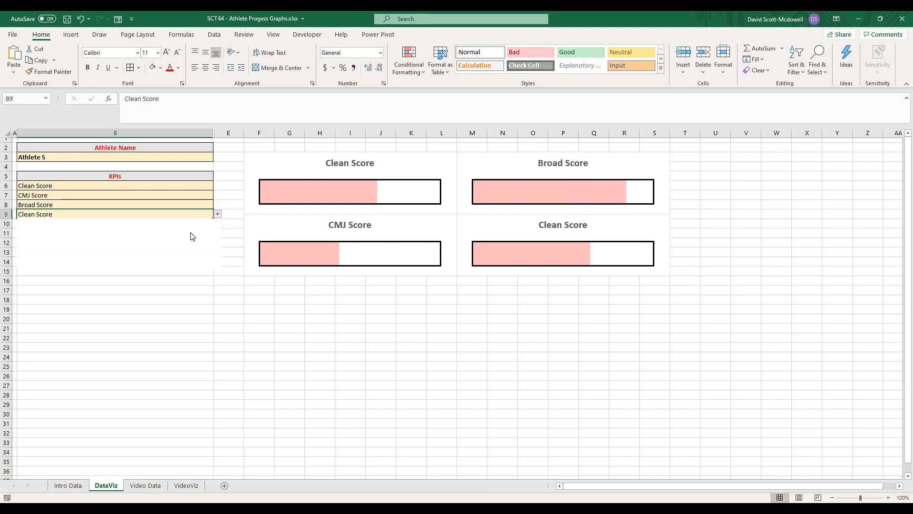
pyautogui.click(179, 253)
pyautogui.click(169, 330)
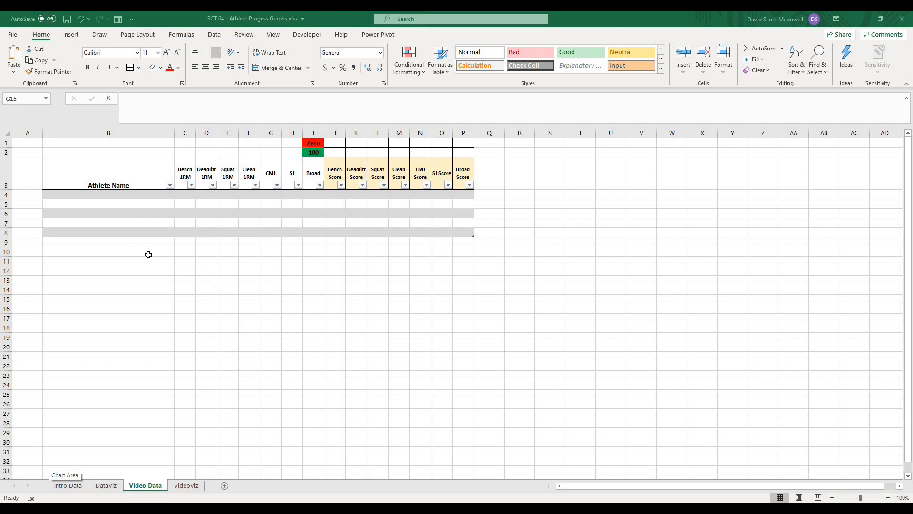
pyautogui.click(109, 183)
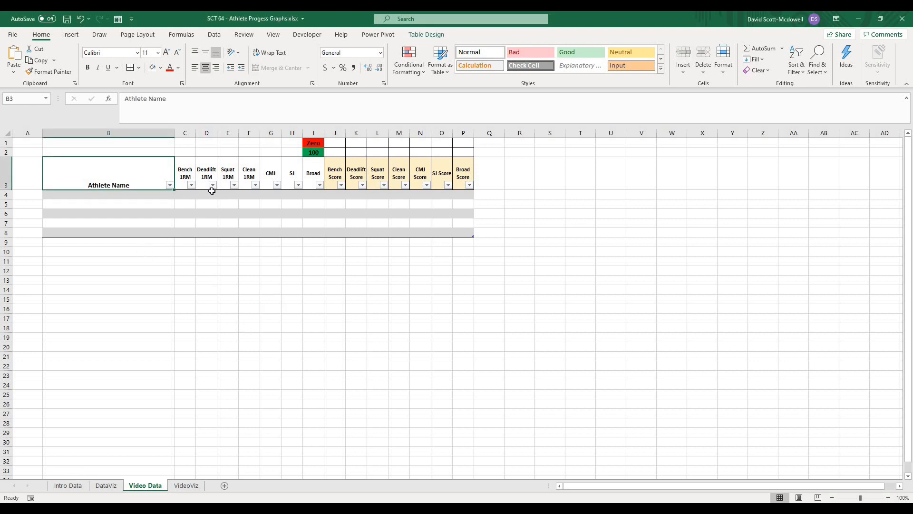
pyautogui.moveTo(186, 176)
pyautogui.mouseDown()
pyautogui.moveTo(301, 185)
pyautogui.moveTo(184, 173)
pyautogui.mouseUp()
pyautogui.click(305, 308)
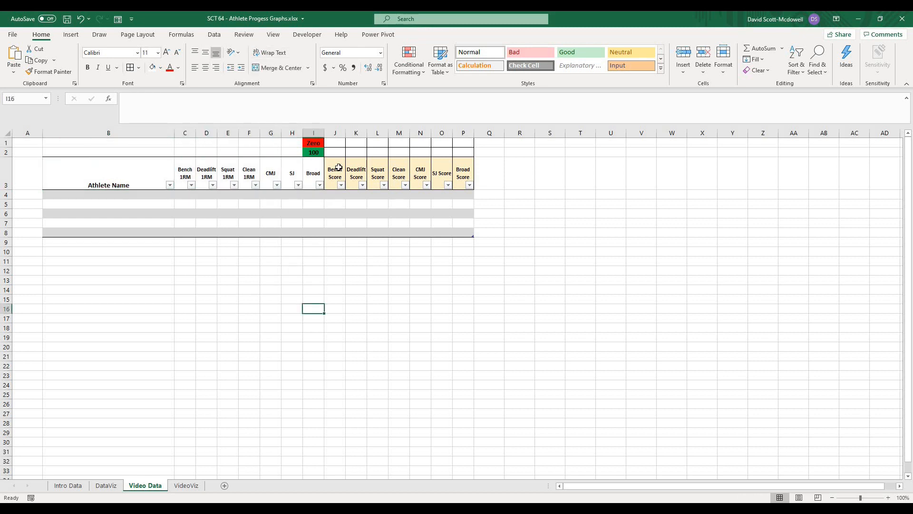
pyautogui.moveTo(335, 172); pyautogui.dragTo(463, 177)
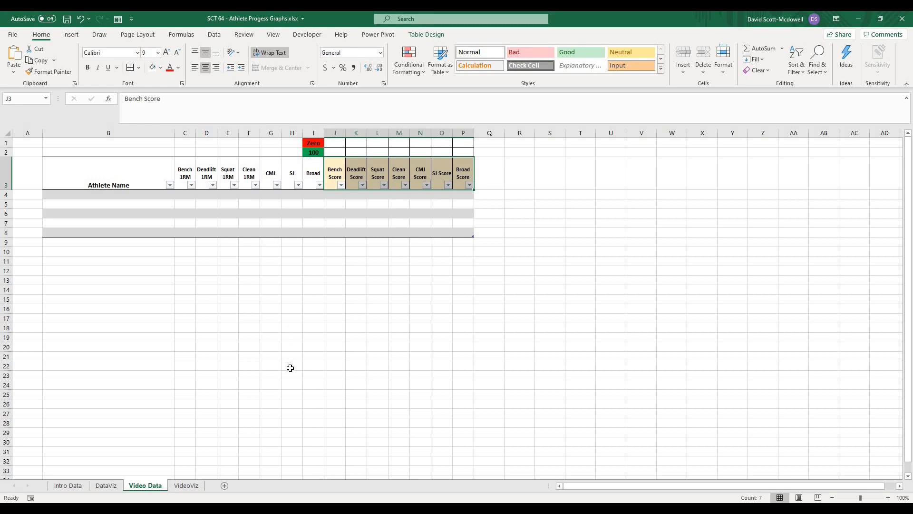
pyautogui.click(270, 346)
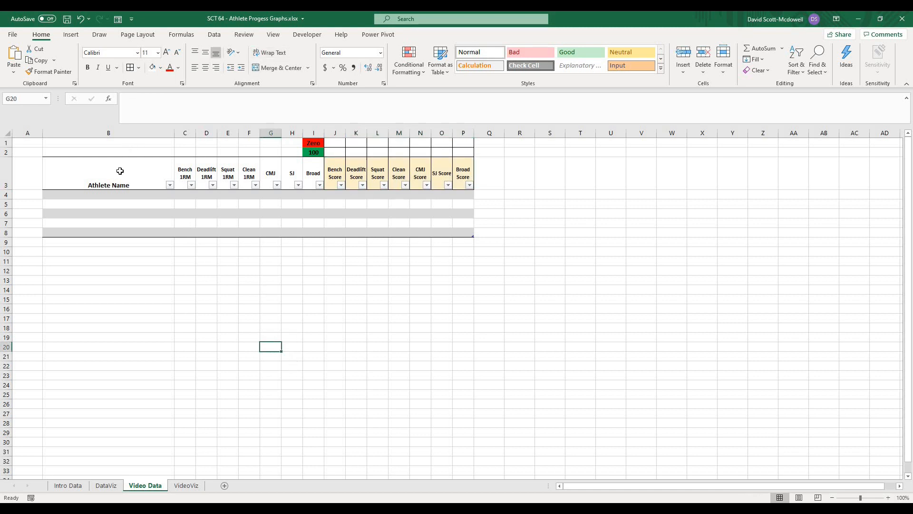
# - Vertically centre the table headers from Athlete Name through Broad on the Video Data sheet
pyautogui.moveTo(120, 171); pyautogui.dragTo(313, 176)
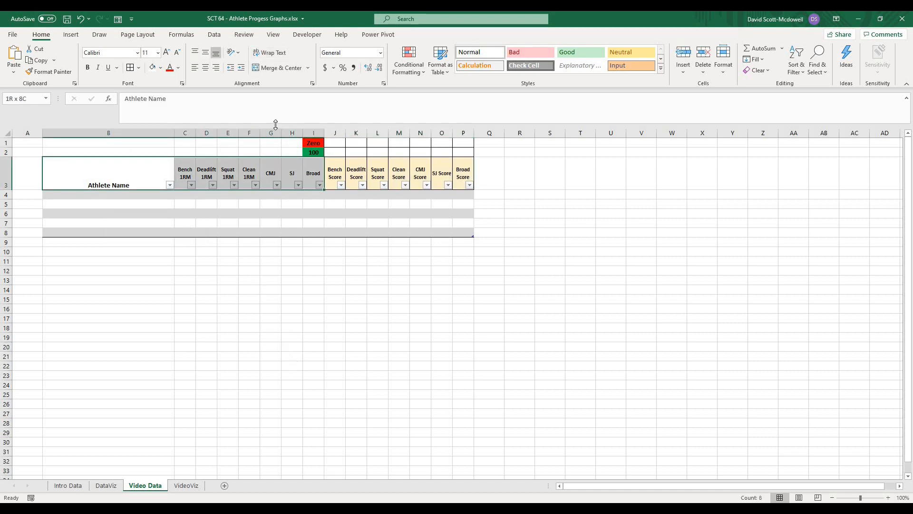
pyautogui.click(206, 55)
pyautogui.click(228, 308)
# - Enter athlete 1 through athlete 5 in the Athlete Name column, rows 4 to 8
pyautogui.click(104, 193)
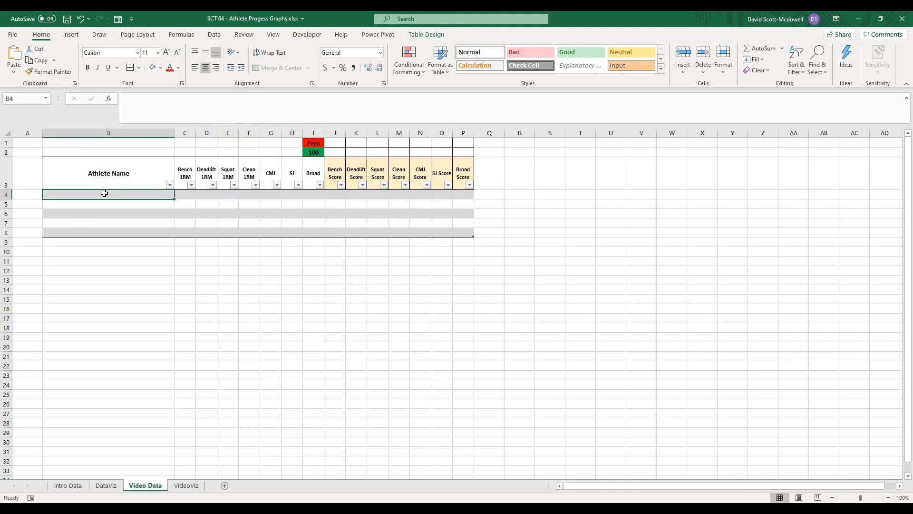
pyautogui.write('athlete 1')
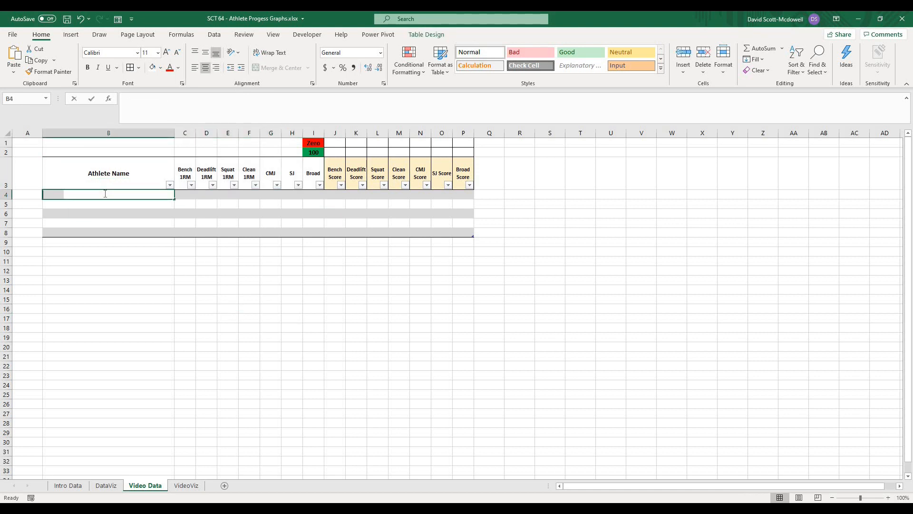
pyautogui.press('Return')
pyautogui.write('athlete 2')
pyautogui.press('Return')
pyautogui.write('athlete 3')
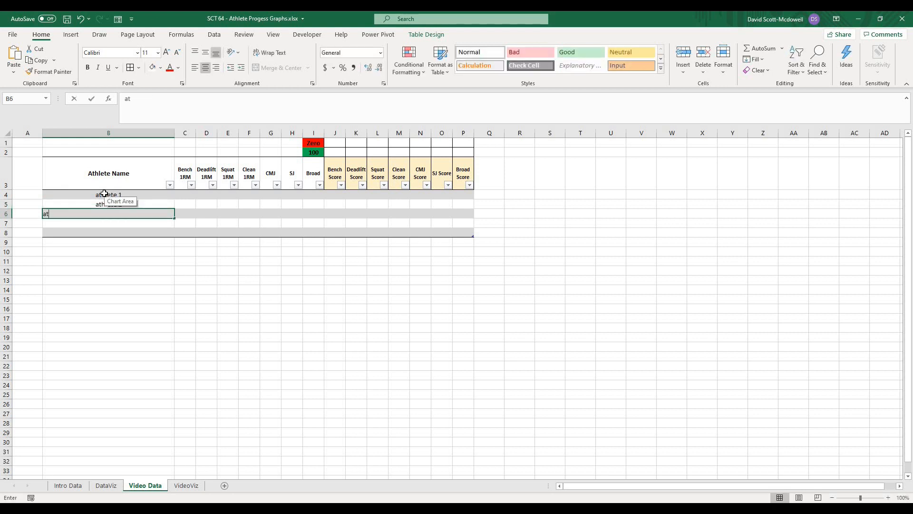
pyautogui.press('Return')
pyautogui.write('athlete 4')
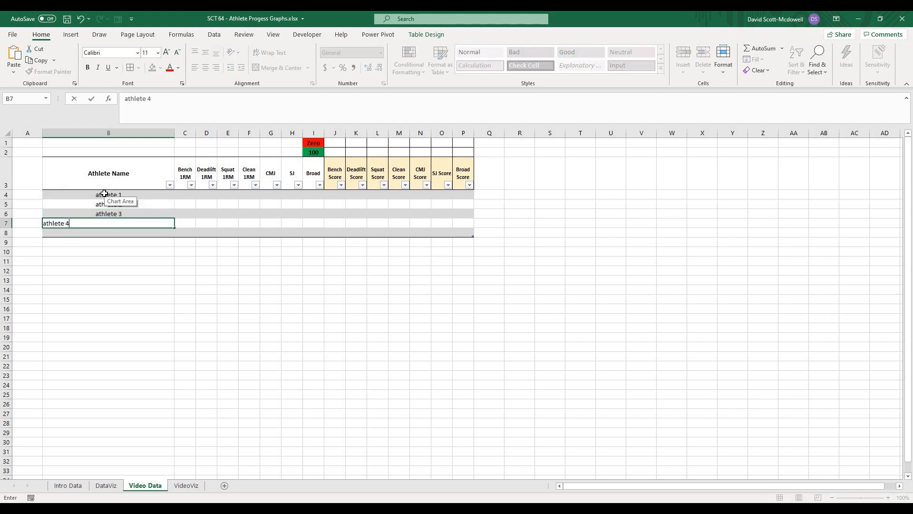
pyautogui.press('Return')
pyautogui.write('athlete 5')
pyautogui.press('Return')
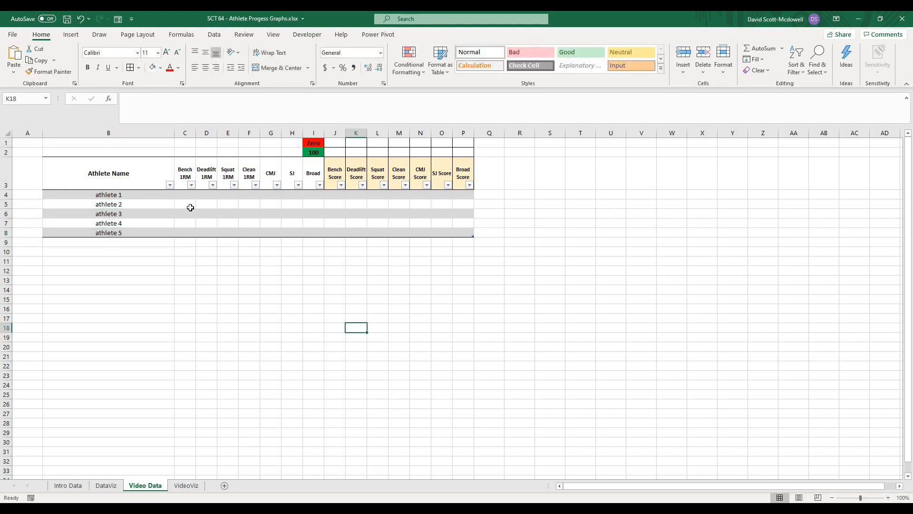
pyautogui.click(185, 195)
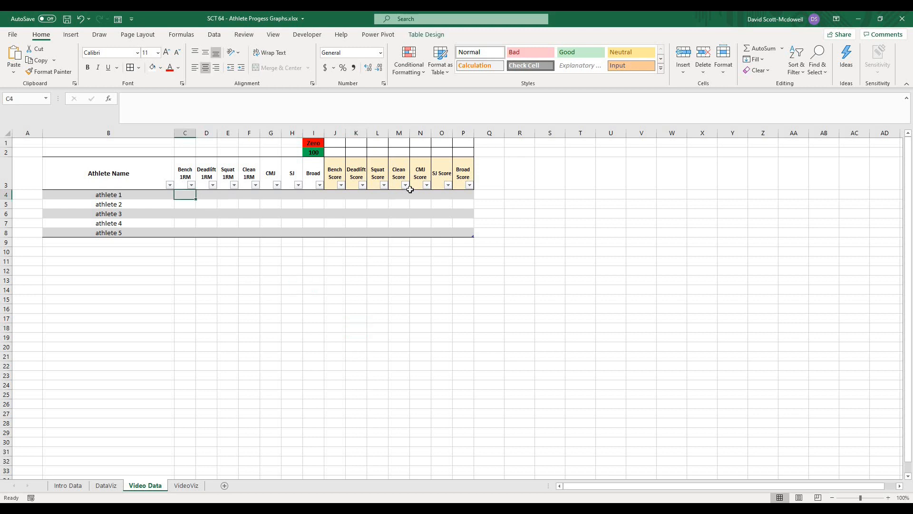
pyautogui.click(341, 158)
pyautogui.click(341, 154)
pyautogui.click(581, 260)
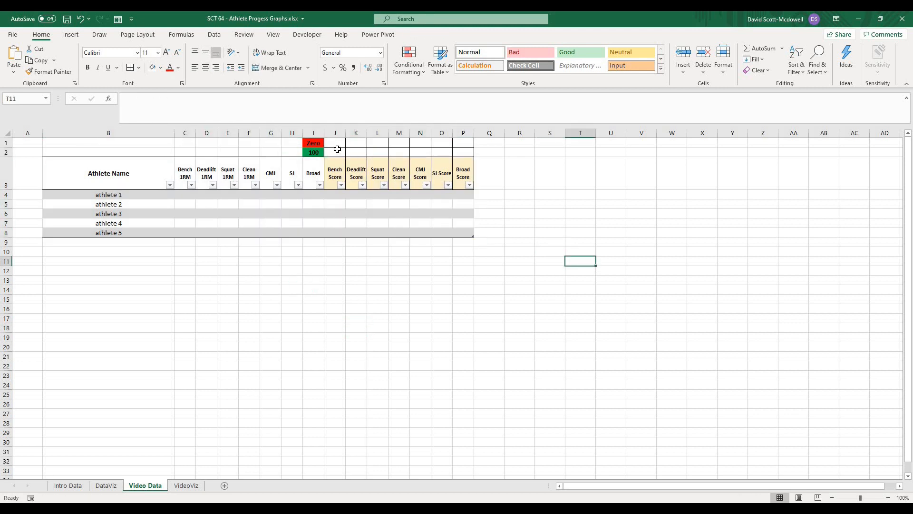
pyautogui.click(336, 151)
pyautogui.click(185, 196)
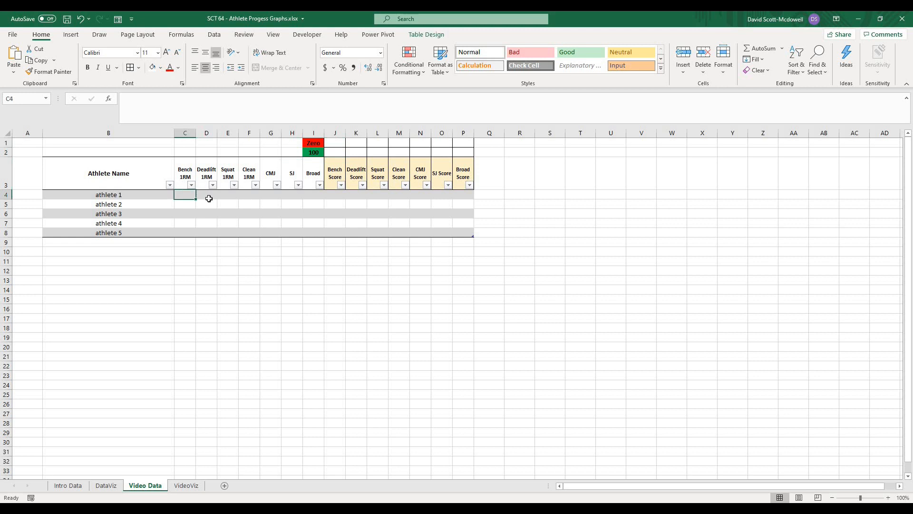
pyautogui.click(320, 151)
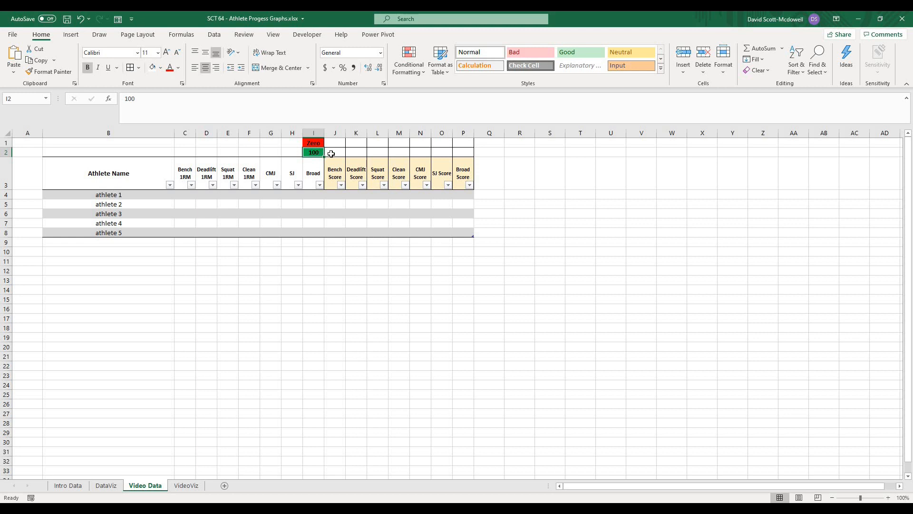
pyautogui.click(331, 152)
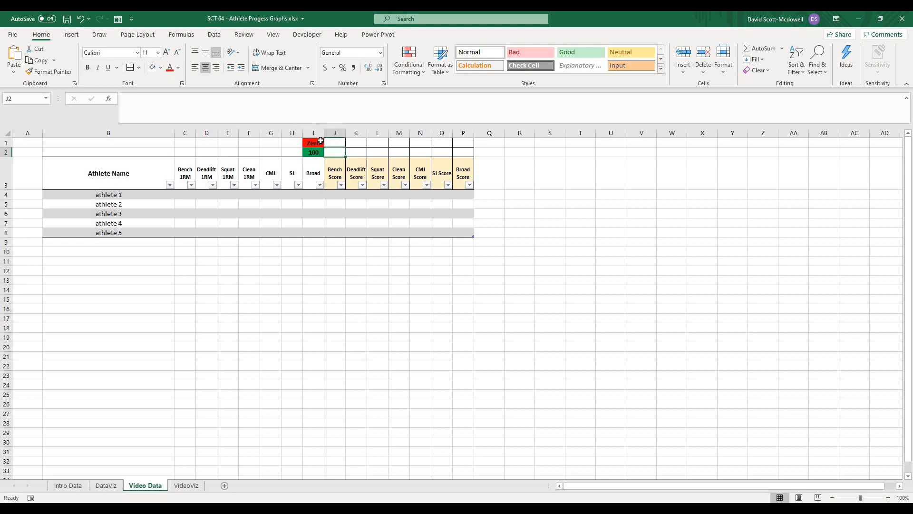
# - Fill J1:P1 with 50, 100, 75, 50, 10, 10, 100 and J2:P2 with 150, 300, 200, 150, 35, 32, 200
pyautogui.click(329, 143)
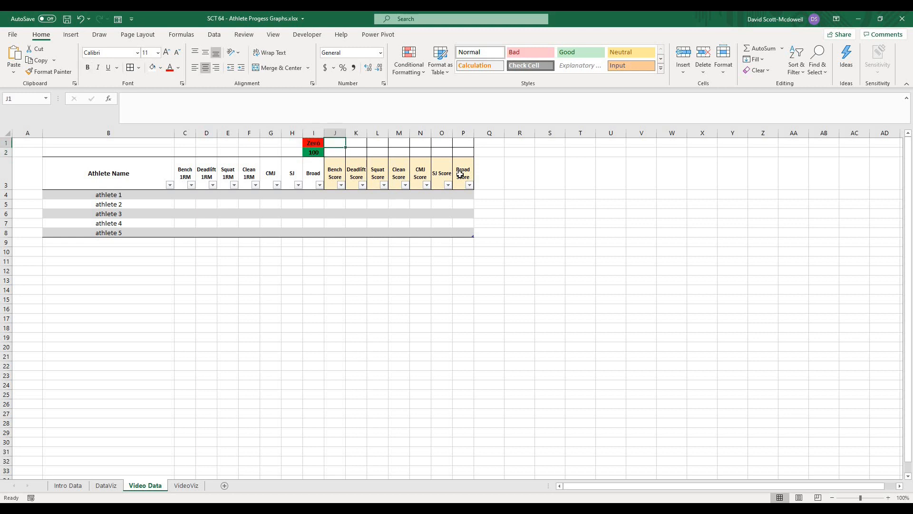
pyautogui.write('50')
pyautogui.press('Tab')
pyautogui.write('100')
pyautogui.press('Tab')
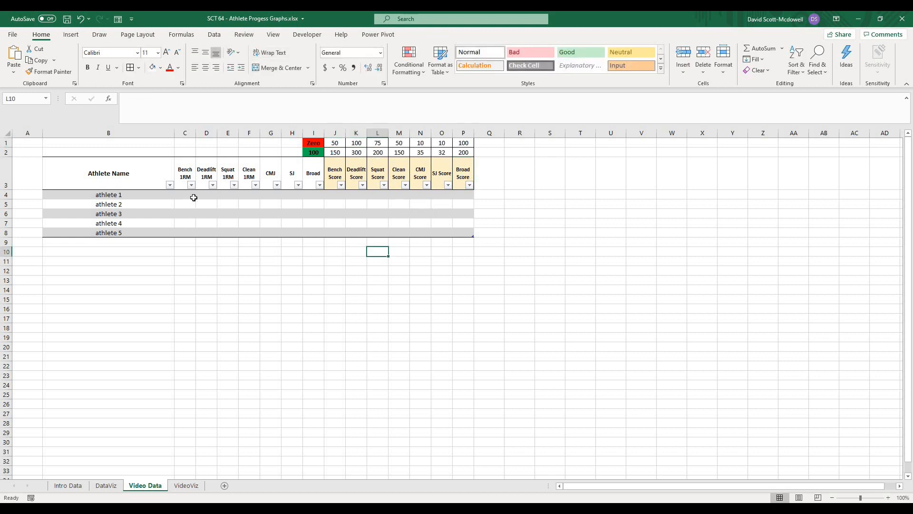
# - Fill the Bench 1RM column with random values using =RANDBETWEEN(J$1, J$2) entered in C4
pyautogui.click(193, 197)
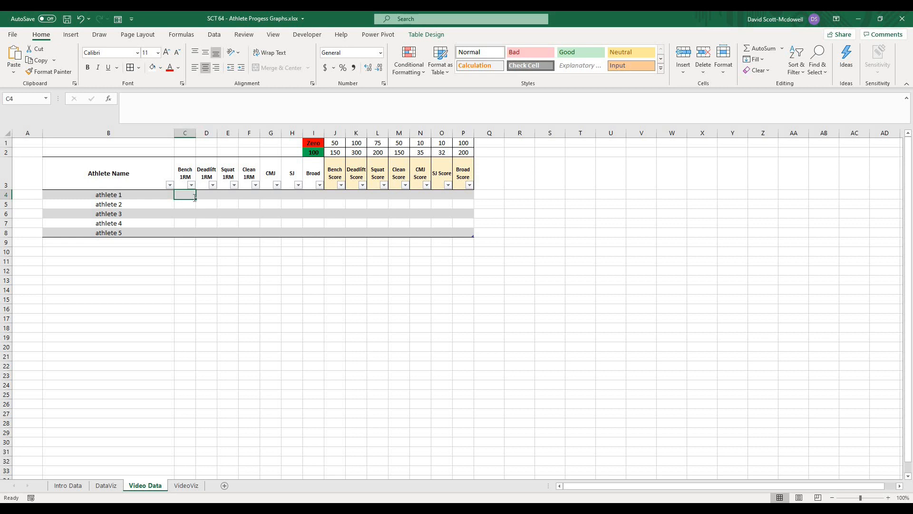
pyautogui.write('=randbet')
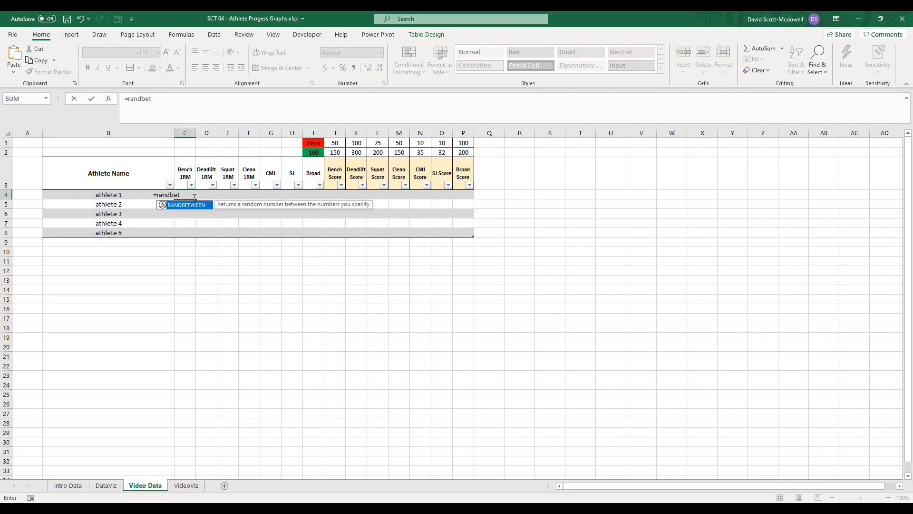
pyautogui.write('ween(')
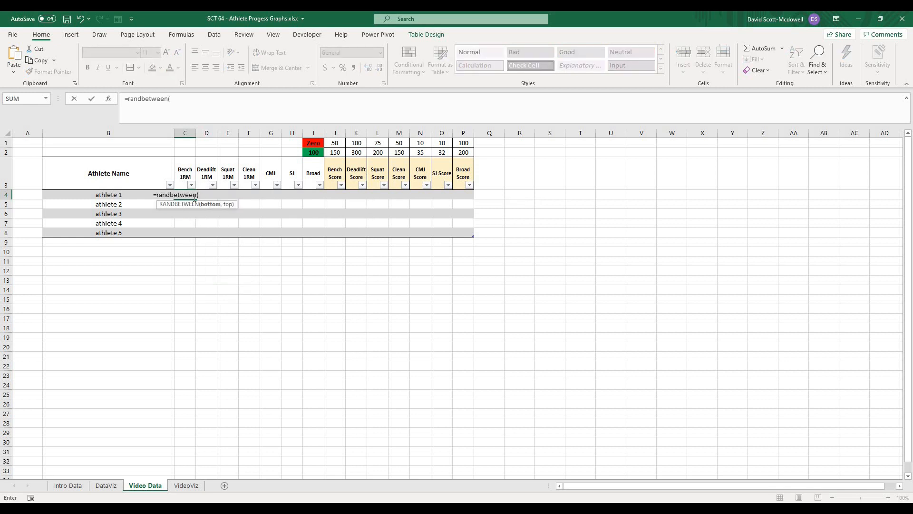
pyautogui.click(335, 143)
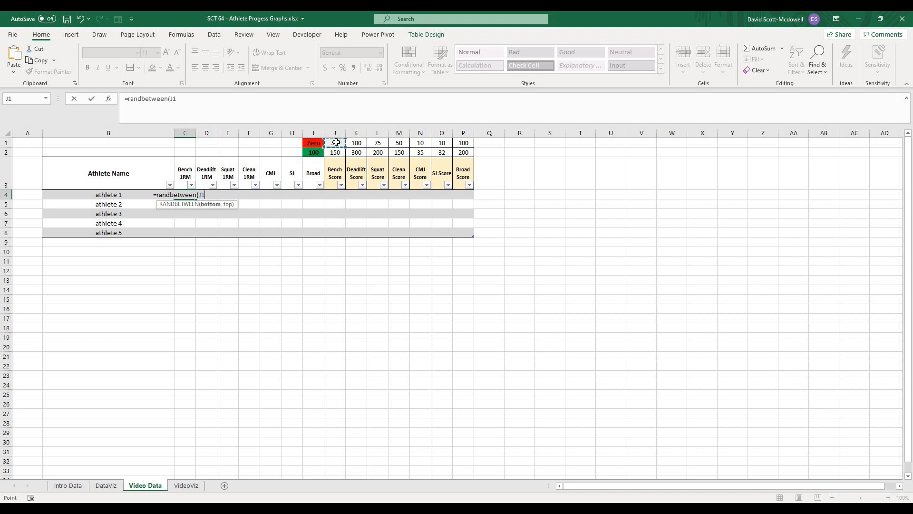
pyautogui.click(185, 97)
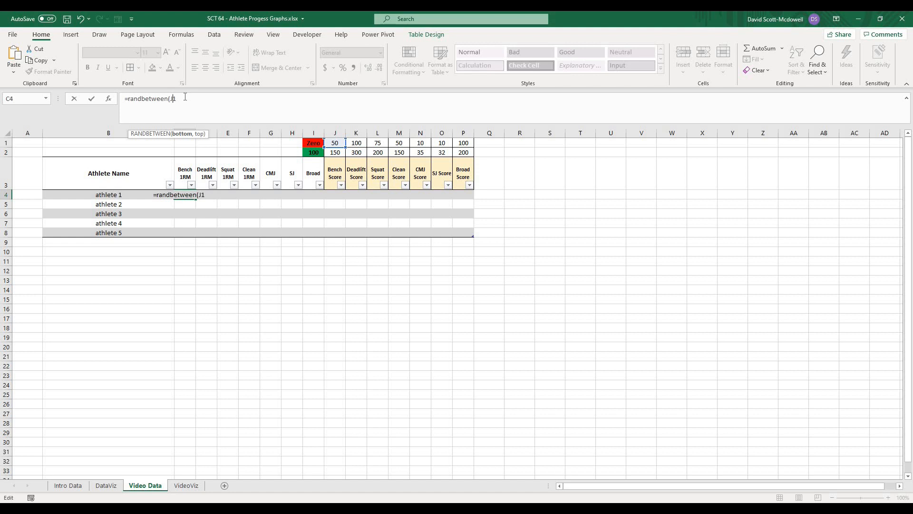
pyautogui.write('$1,')
pyautogui.click(335, 152)
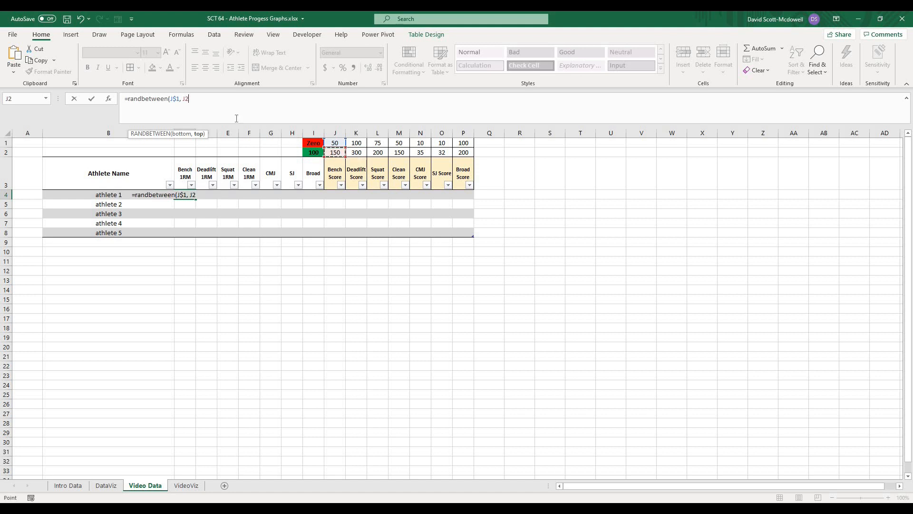
pyautogui.click(192, 98)
pyautogui.write('$2)')
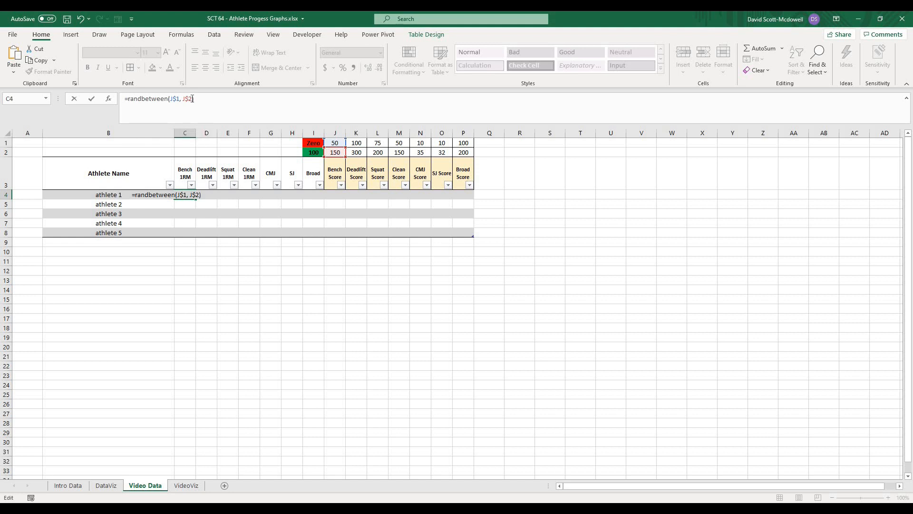
pyautogui.hotkey('ctrl', 'Return')
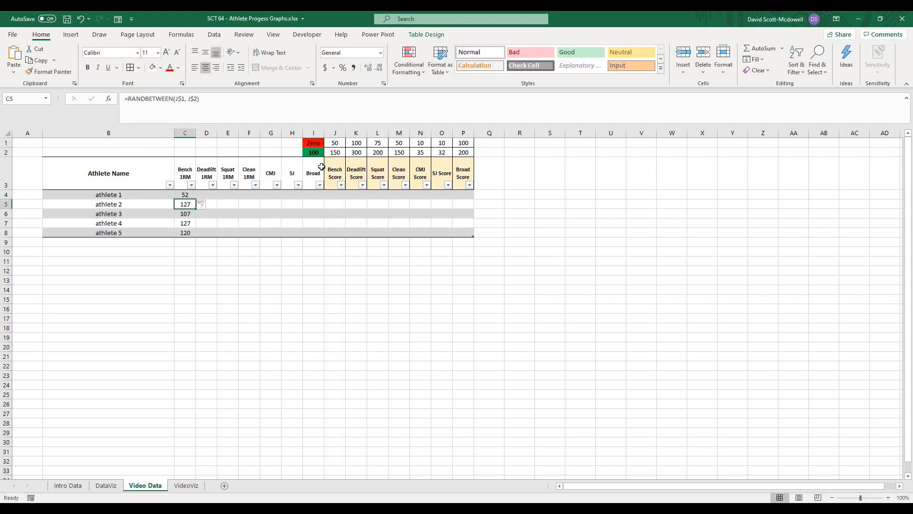
# - Copy the Bench 1RM formula across athlete 1's row to the Broad column and check the references in D4
pyautogui.moveTo(196, 200); pyautogui.dragTo(316, 197)
pyautogui.click(208, 195)
pyautogui.doubleClick(208, 195)
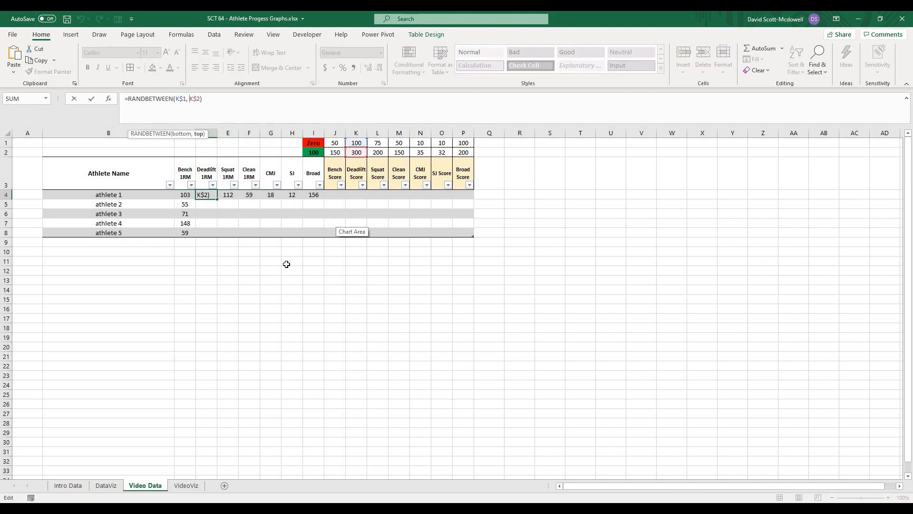
pyautogui.press('Escape')
# - Fill the RANDBETWEEN formulas in D4:I4 down to athlete 5's row for the Deadlift, Squat, Clean, CMJ, SJ and Broad columns
pyautogui.doubleClick(217, 199)
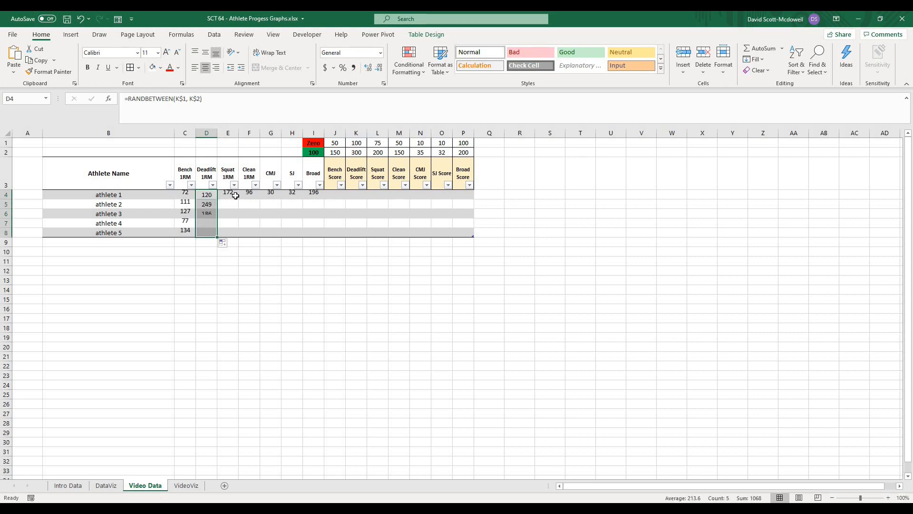
pyautogui.click(232, 195)
pyautogui.doubleClick(238, 199)
pyautogui.click(252, 196)
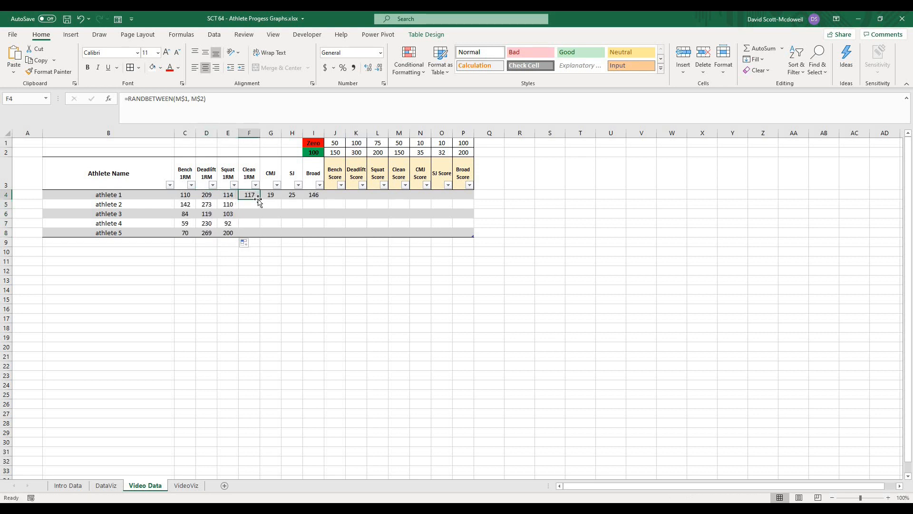
pyautogui.doubleClick(260, 199)
pyautogui.click(280, 197)
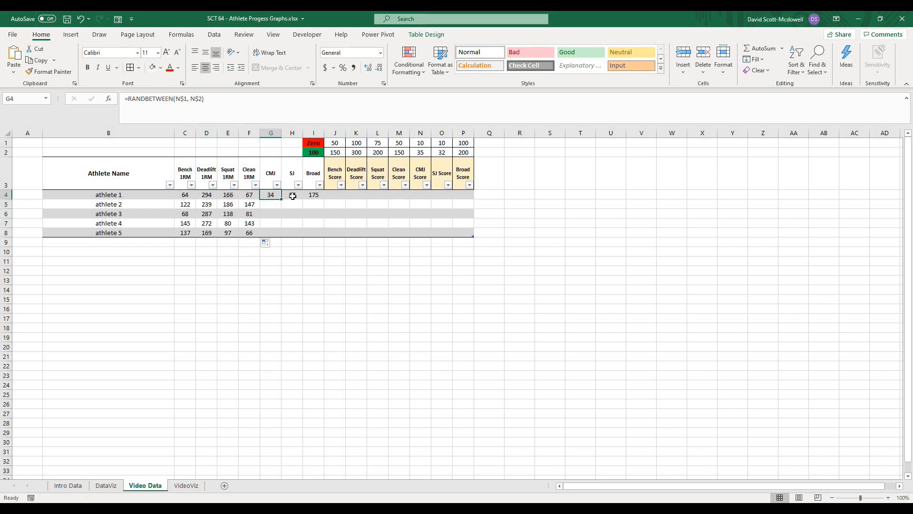
pyautogui.doubleClick(281, 200)
pyautogui.click(292, 195)
pyautogui.doubleClick(303, 199)
pyautogui.click(316, 194)
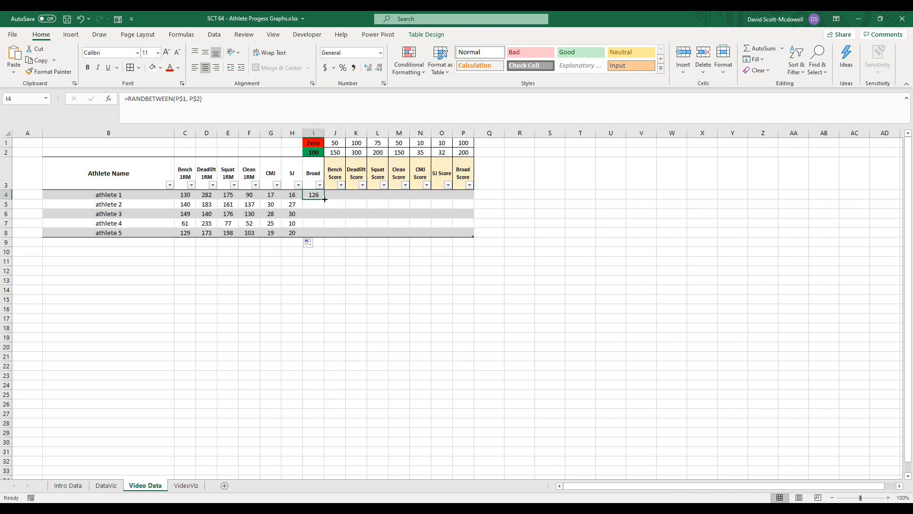
pyautogui.doubleClick(324, 199)
pyautogui.moveTo(333, 260); pyautogui.dragTo(333, 270)
pyautogui.click(343, 292)
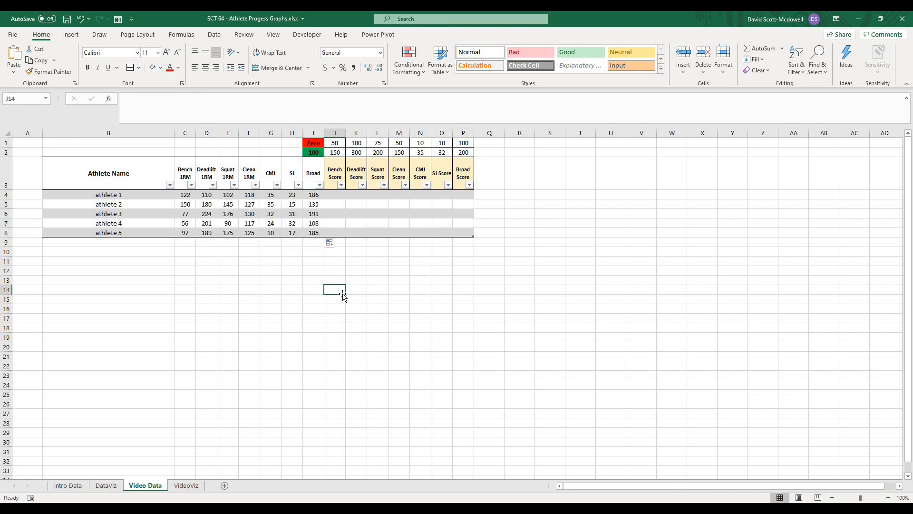
# - Replace the random formulas in C4:I8 with static values by copying the range and pasting it over itself as values
pyautogui.moveTo(188, 196); pyautogui.dragTo(311, 232)
pyautogui.hotkey('ctrl', 'c')
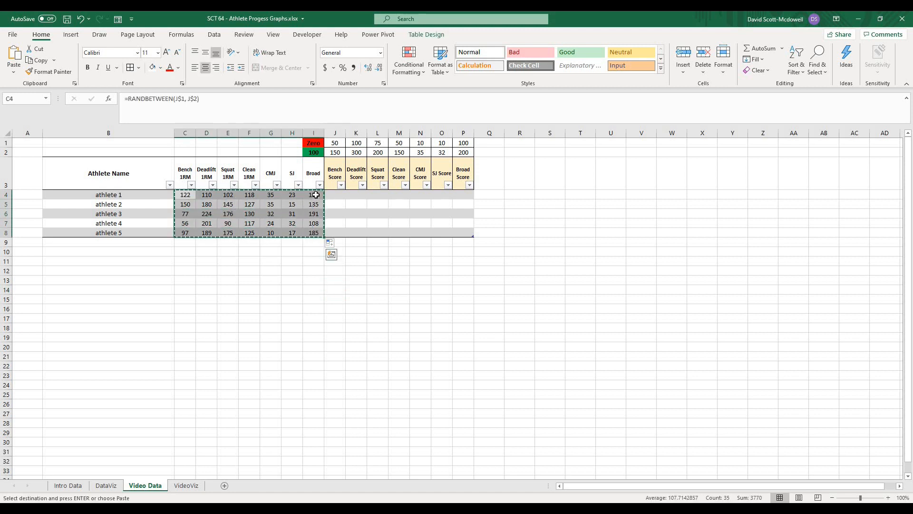
pyautogui.rightClick(317, 197)
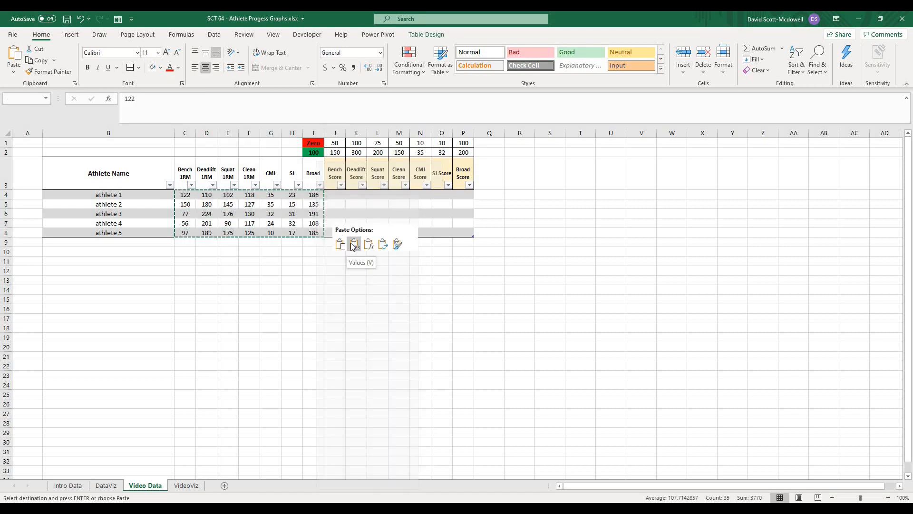
pyautogui.click(353, 246)
pyautogui.click(233, 300)
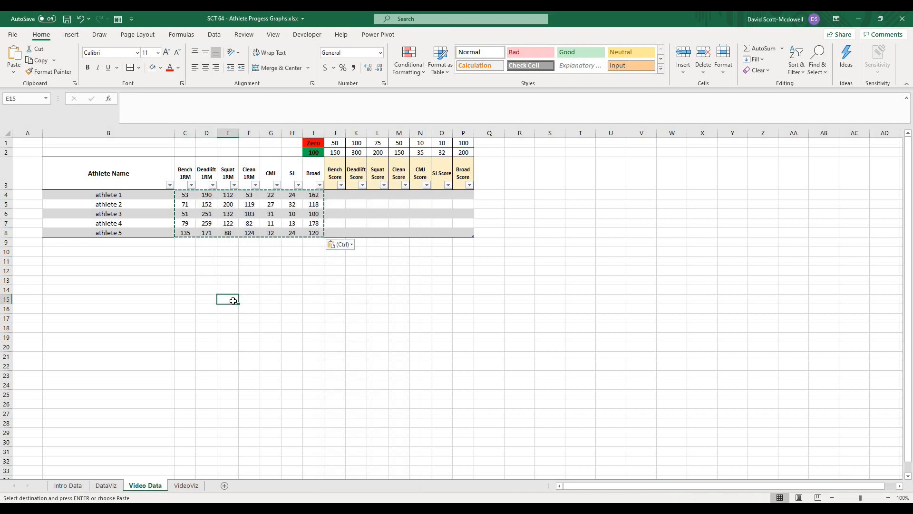
pyautogui.press('Escape')
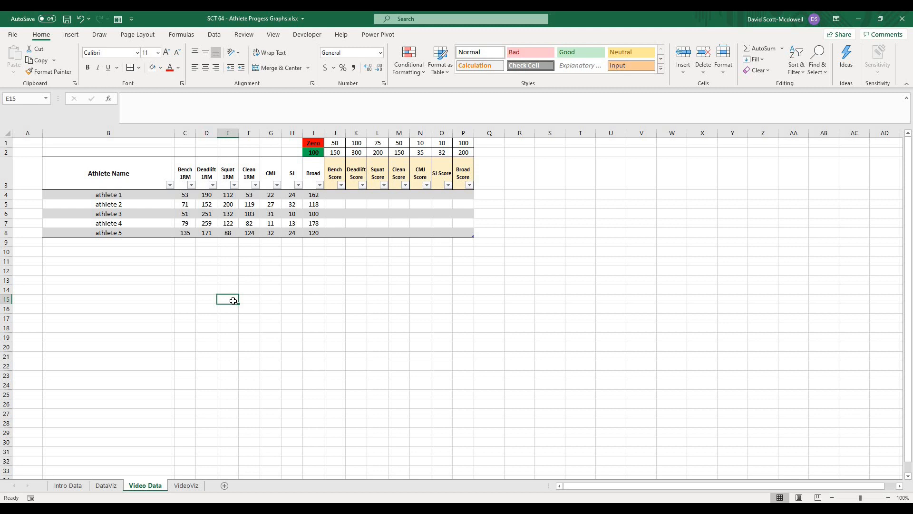
pyautogui.click(270, 231)
pyautogui.click(269, 222)
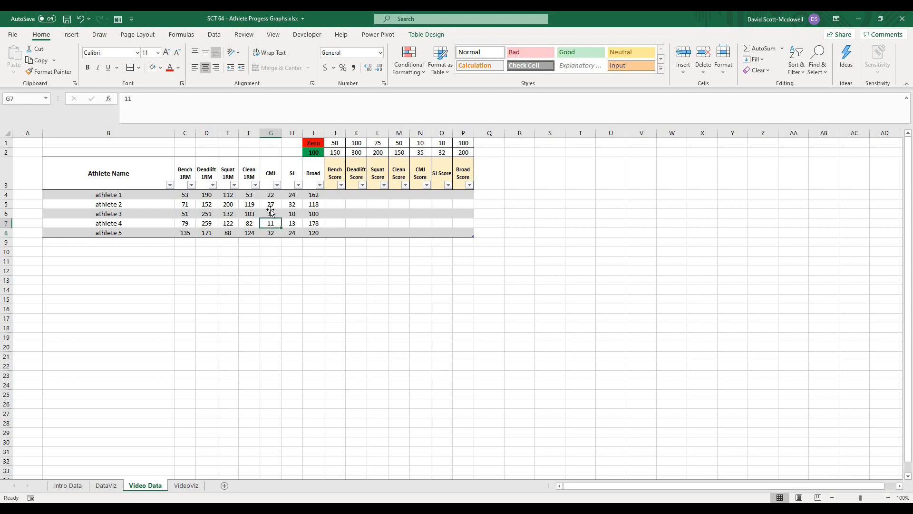
pyautogui.click(270, 213)
pyautogui.click(332, 260)
pyautogui.click(314, 279)
pyautogui.click(354, 260)
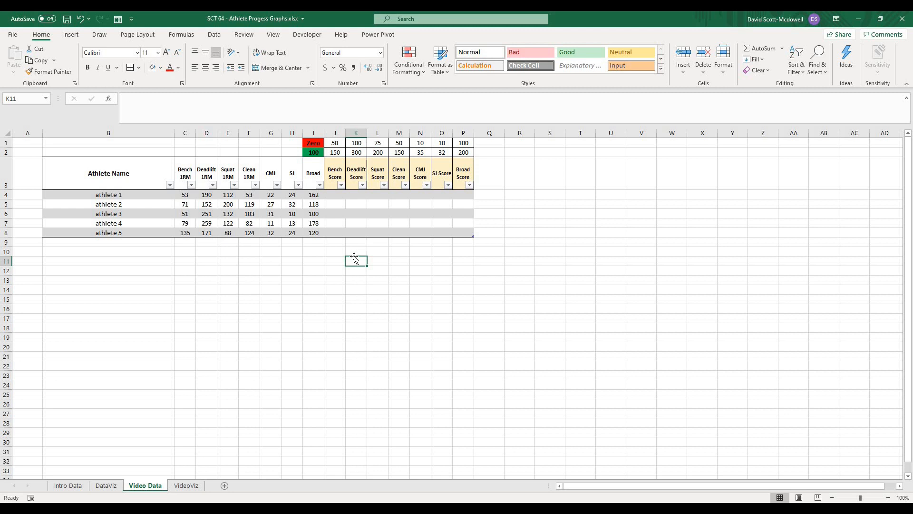
# - Write the score formula note "(value-zero value) / (100 value - zero value) * 100" in R4
pyautogui.click(533, 186)
pyautogui.click(526, 194)
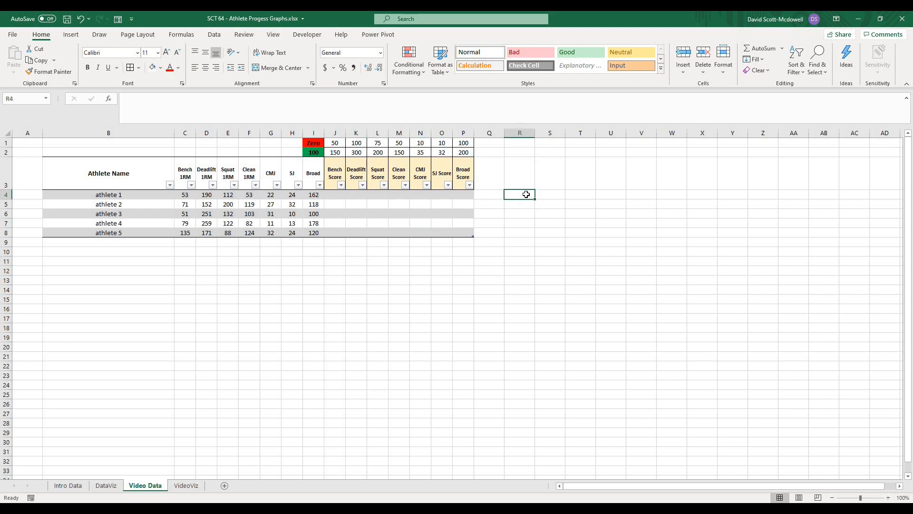
pyautogui.write('(')
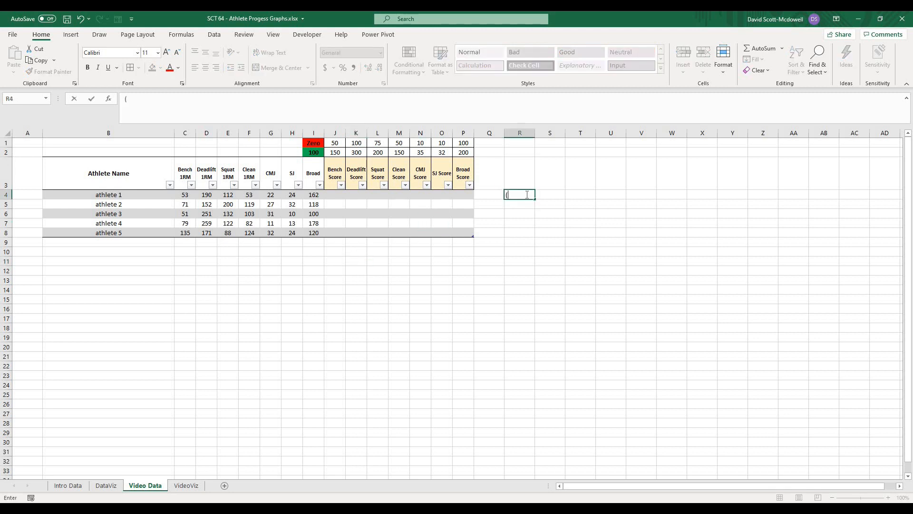
pyautogui.write('value-zero value) /')
pyautogui.write(' 1100 value -')
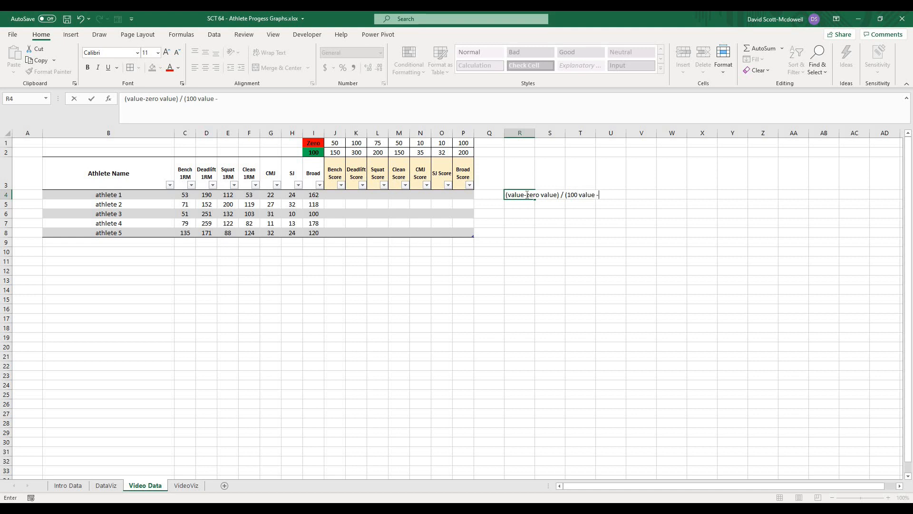
pyautogui.write(' zero value) * 100')
pyautogui.press('Return')
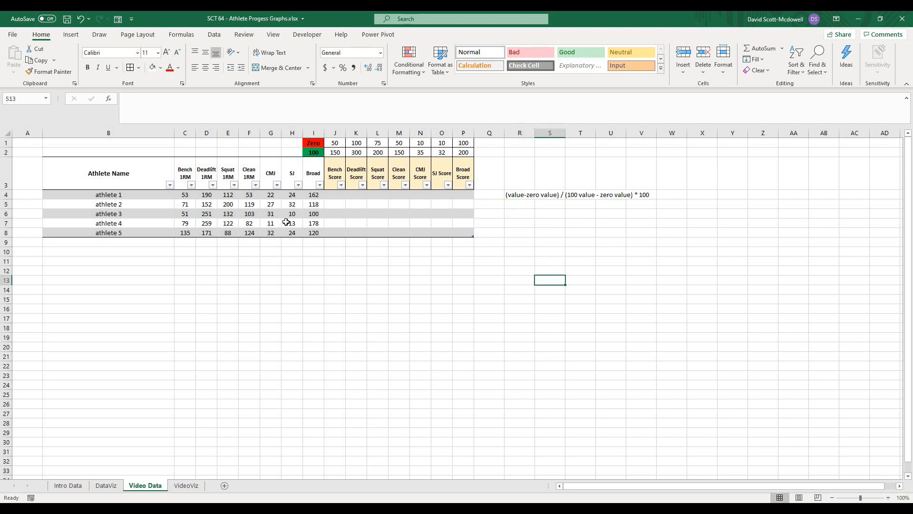
# - Enter the score scale's end points, 0 in R6 and 100 in Y6, and centre them
pyautogui.click(248, 196)
pyautogui.click(309, 281)
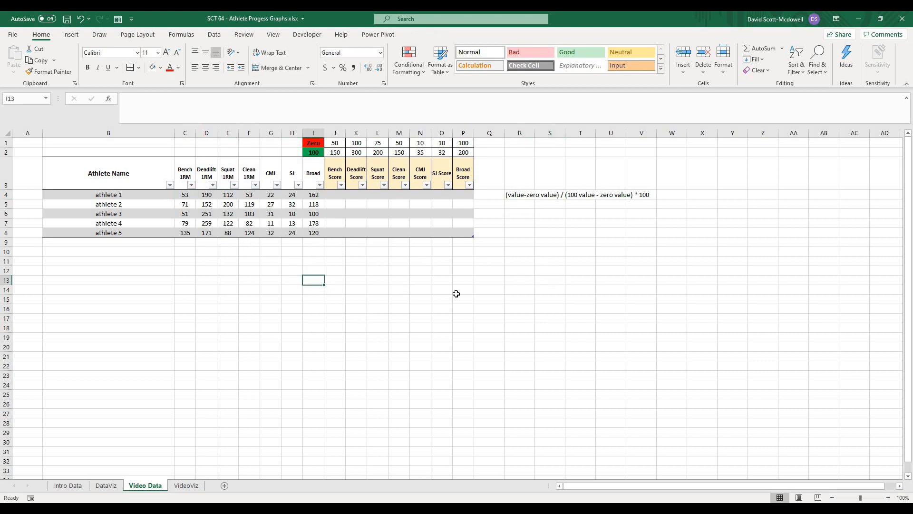
pyautogui.click(521, 215)
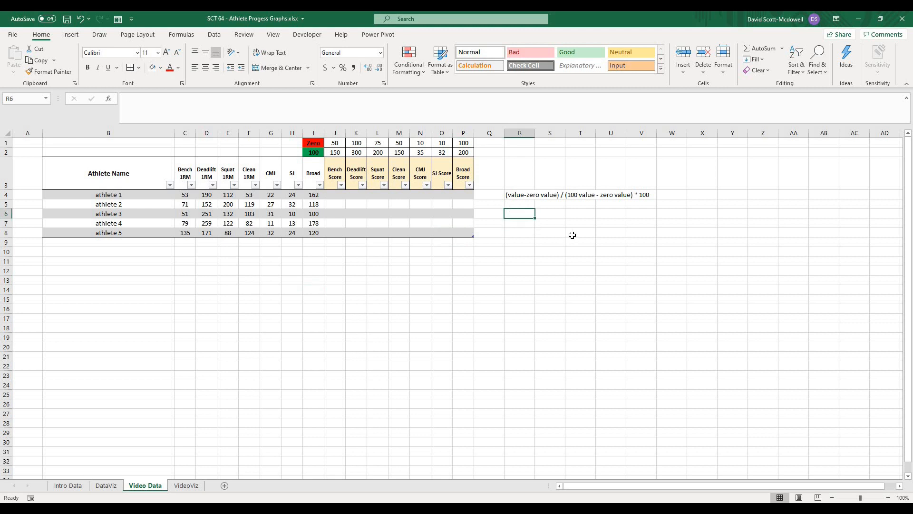
pyautogui.write('0')
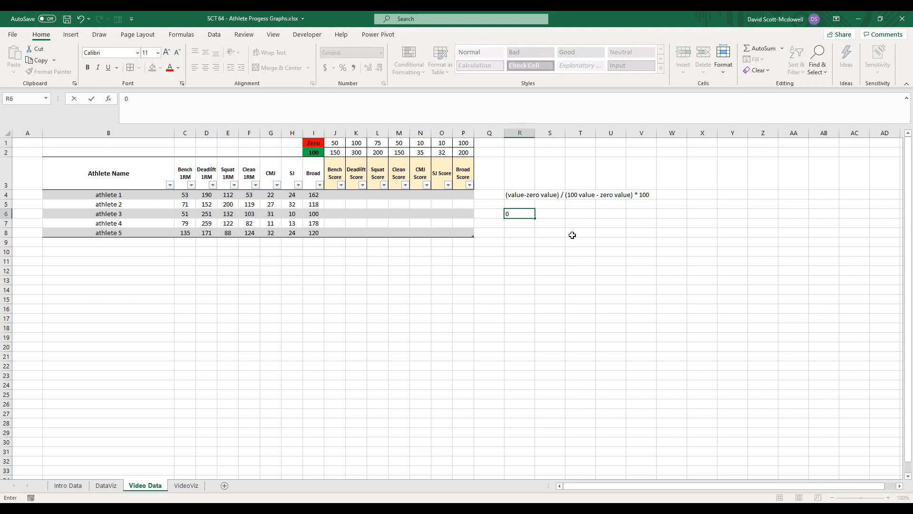
pyautogui.press('Right')
pyautogui.press('Right')
pyautogui.press('Right')
pyautogui.press('Right')
pyautogui.press('Right')
pyautogui.press('Right')
pyautogui.press('Right')
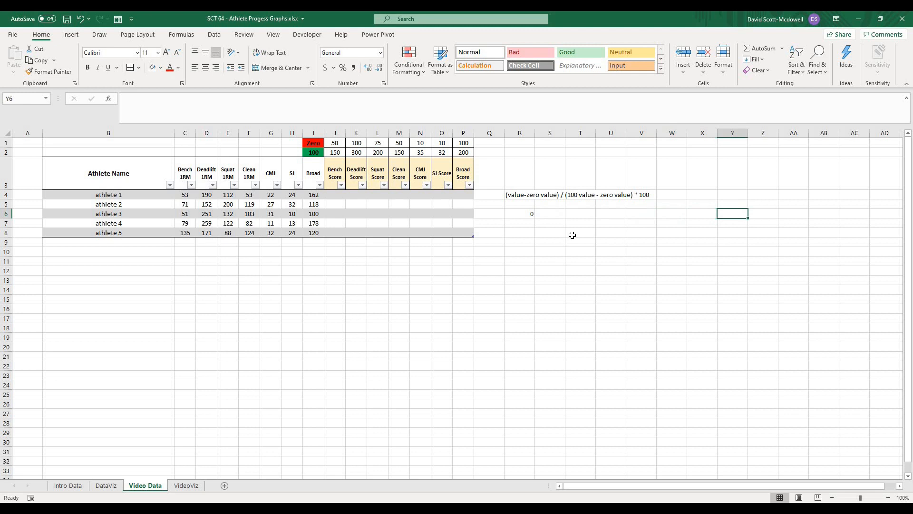
pyautogui.write('100')
pyautogui.press('Return')
pyautogui.moveTo(523, 214); pyautogui.dragTo(733, 213)
pyautogui.click(582, 300)
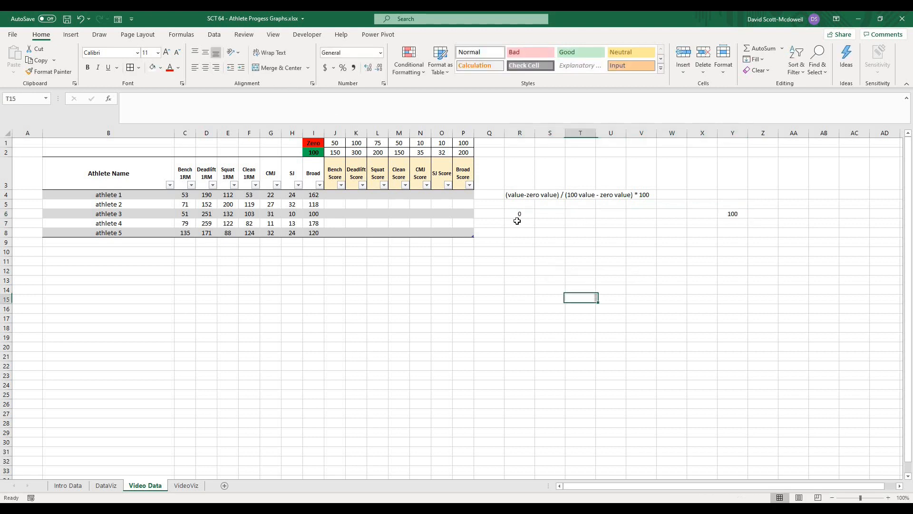
# - Enter the bench thresholds 50 in R7 and 150 in Y7 below the scale, and centre-align R6:Y7
pyautogui.click(518, 222)
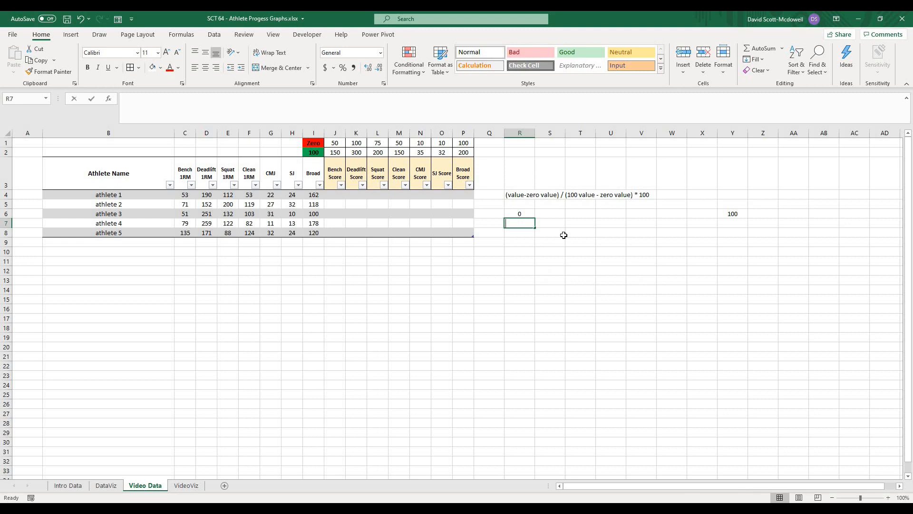
pyautogui.write('50')
pyautogui.press('Right')
pyautogui.press('Right')
pyautogui.press('Right')
pyautogui.press('Right')
pyautogui.press('Right')
pyautogui.press('Right')
pyautogui.press('Right')
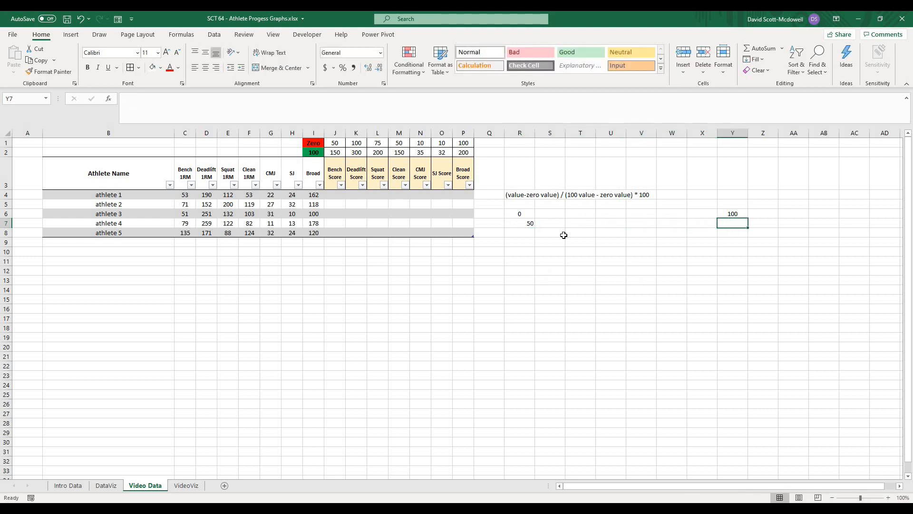
pyautogui.write('150')
pyautogui.press('Return')
pyautogui.moveTo(523, 214); pyautogui.dragTo(735, 224)
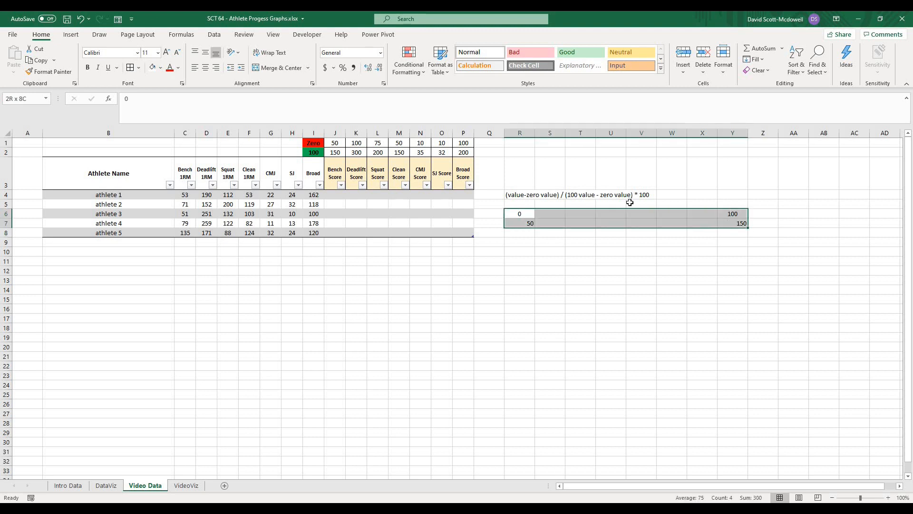
pyautogui.click(206, 68)
pyautogui.click(580, 270)
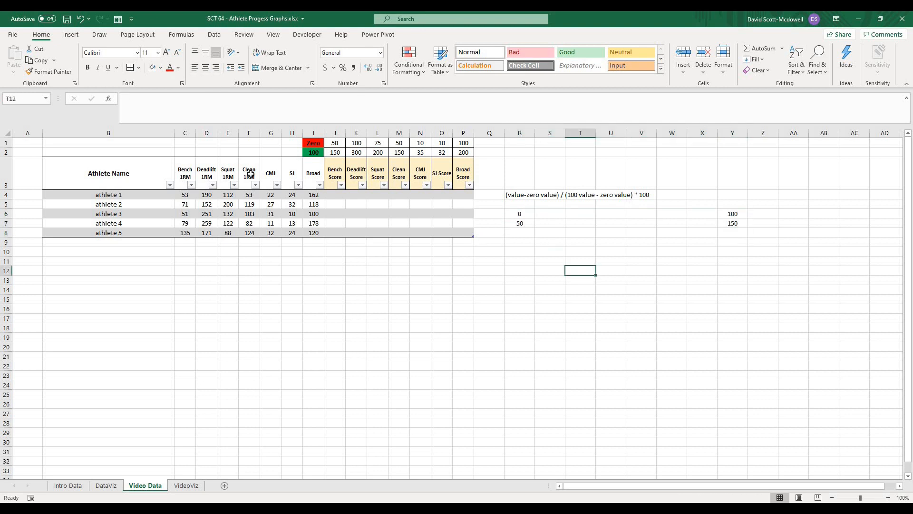
# - Compare the Bench 1RM results of athlete 1 and athlete 5 in C4 and C8
pyautogui.click(194, 196)
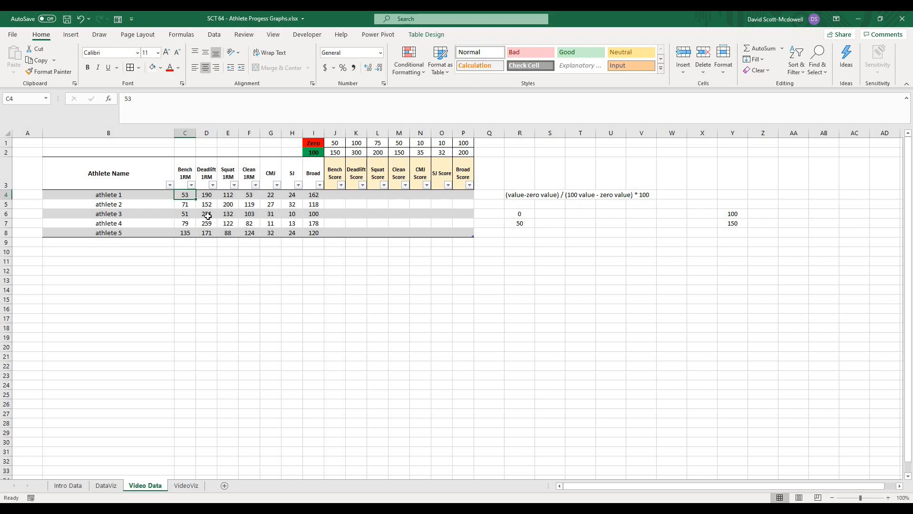
pyautogui.click(203, 264)
pyautogui.click(189, 232)
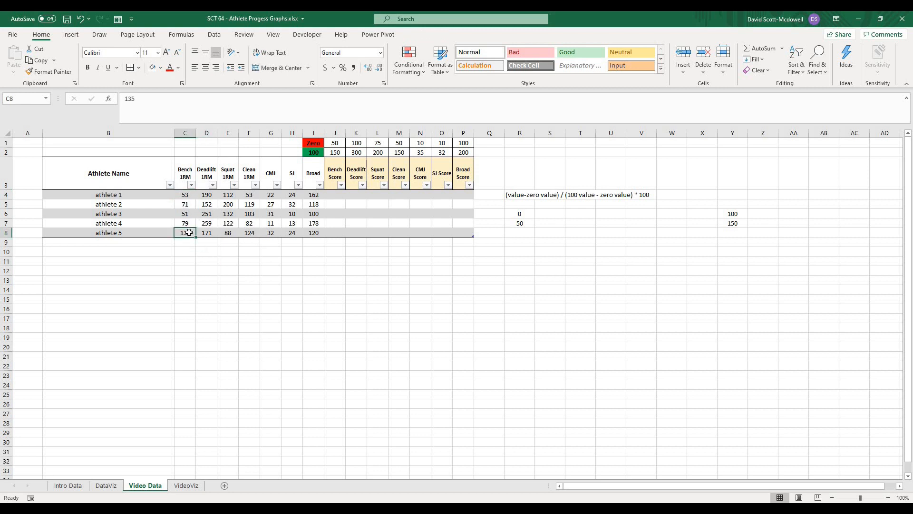
pyautogui.click(202, 279)
pyautogui.click(182, 194)
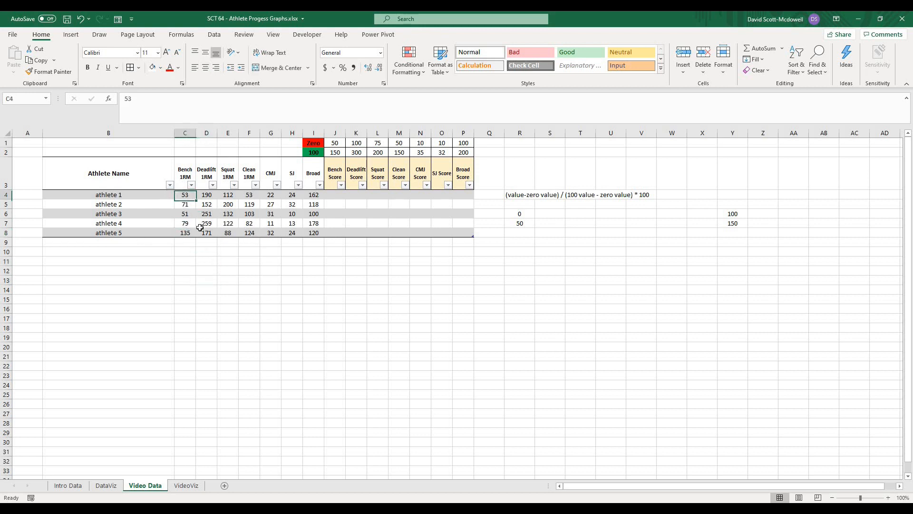
pyautogui.click(191, 232)
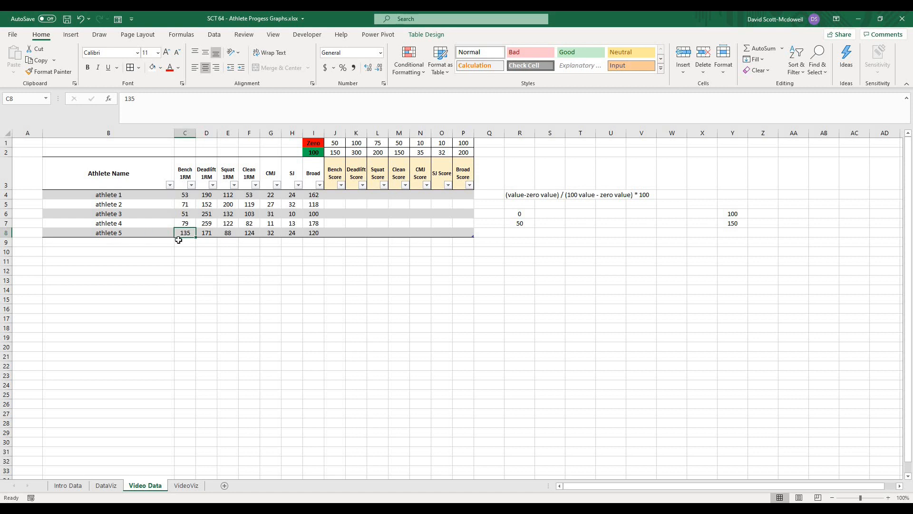
pyautogui.click(489, 337)
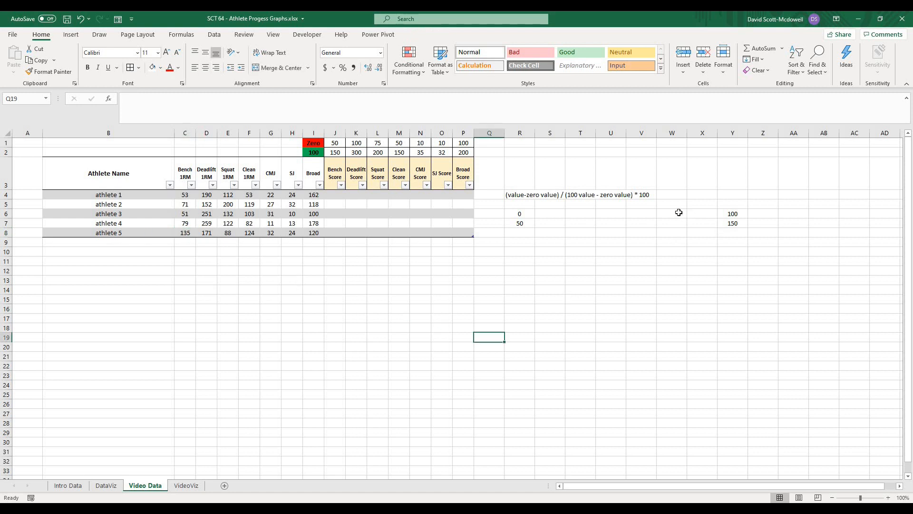
# - Enter the example bench result 135 in column W and place it in W7, between the two bench thresholds
pyautogui.click(678, 212)
pyautogui.write('135')
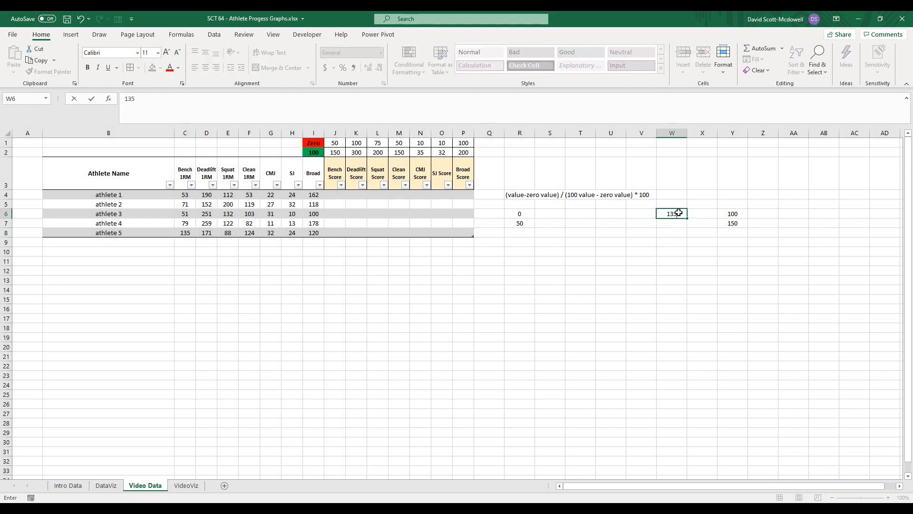
pyautogui.press('Return')
pyautogui.moveTo(675, 228); pyautogui.dragTo(674, 214)
pyautogui.click(671, 261)
# - Enter 50 in U6 as the midpoint of the 0 to 100 score scale and compare it with the bench thresholds
pyautogui.moveTo(519, 223); pyautogui.dragTo(732, 224)
pyautogui.click(704, 251)
pyautogui.click(517, 223)
pyautogui.click(523, 213)
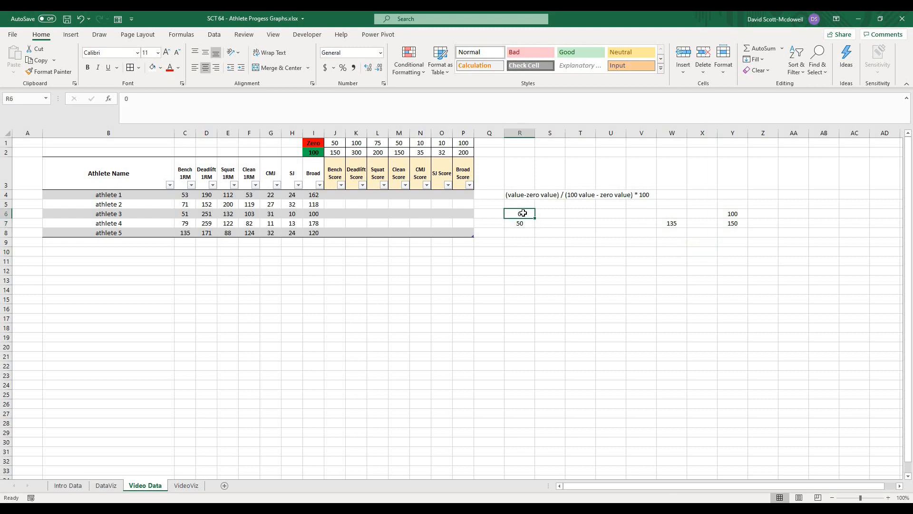
pyautogui.click(612, 214)
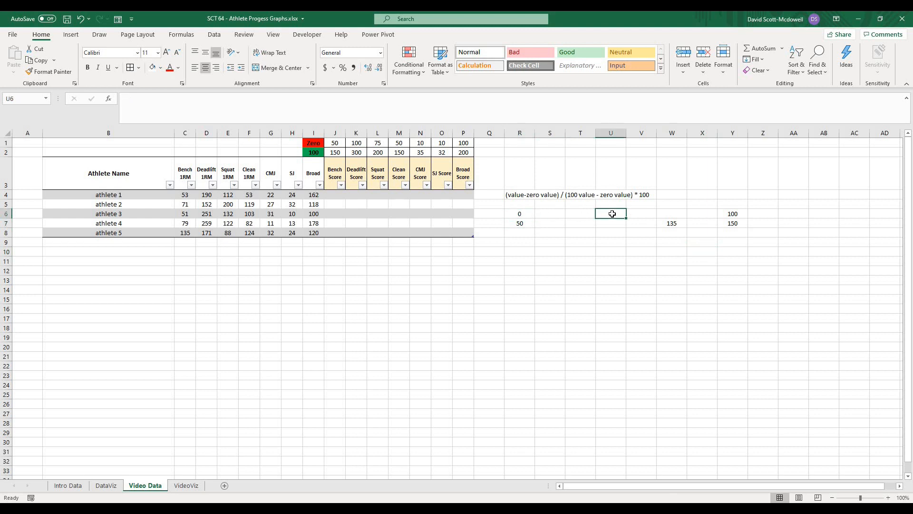
pyautogui.write('50')
pyautogui.press('Return')
pyautogui.click(732, 223)
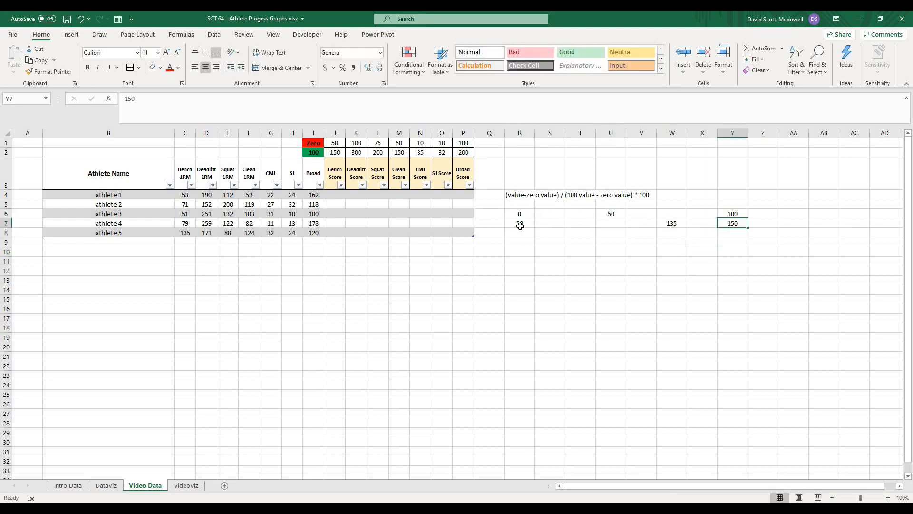
pyautogui.click(520, 225)
pyautogui.click(614, 225)
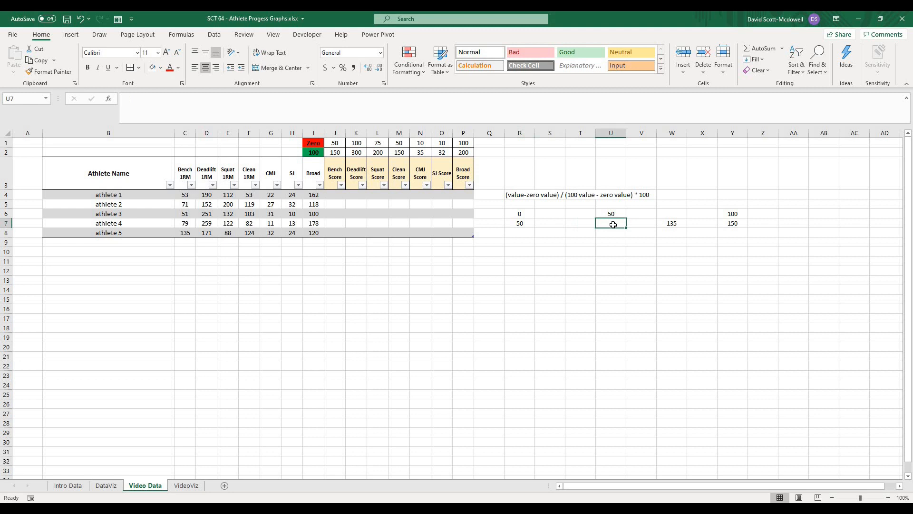
pyautogui.click(623, 263)
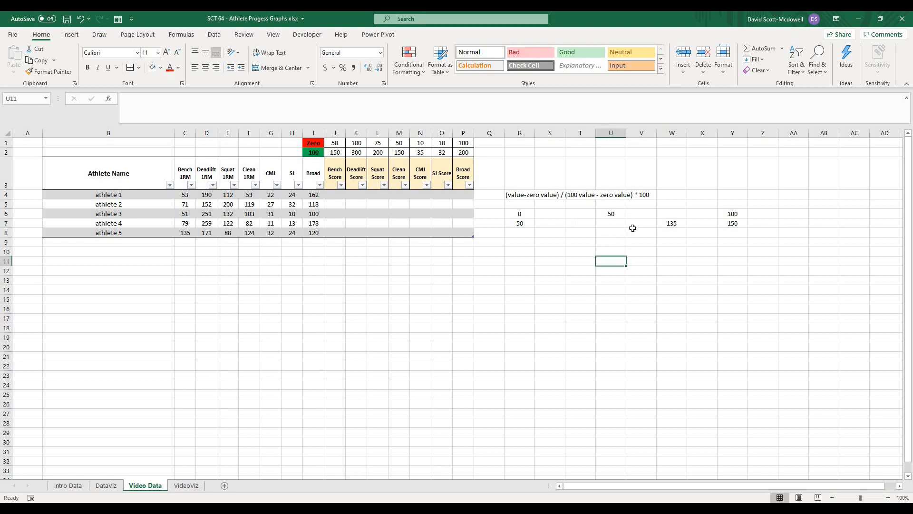
# - Compare the example bench result in W7 with the blank score position W6 and the surrounding 0 to 100 scale
pyautogui.click(676, 212)
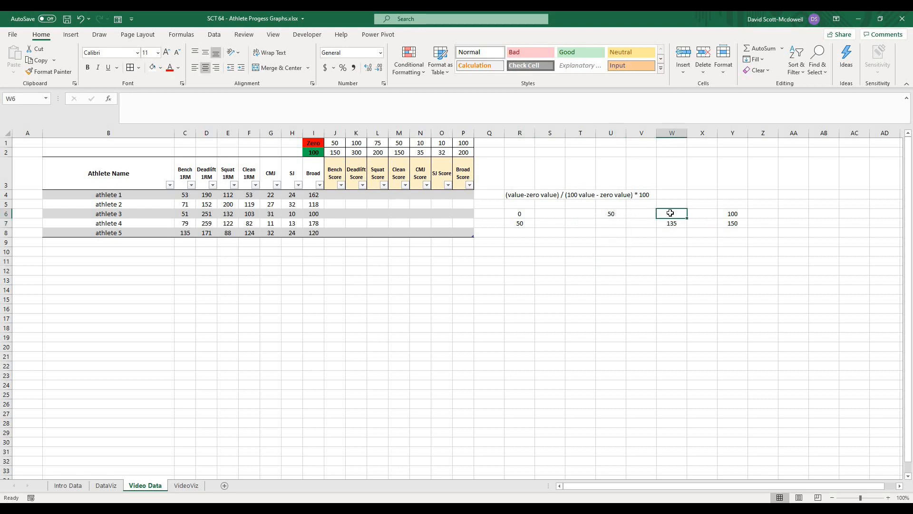
pyautogui.click(703, 259)
pyautogui.click(667, 216)
pyautogui.click(674, 257)
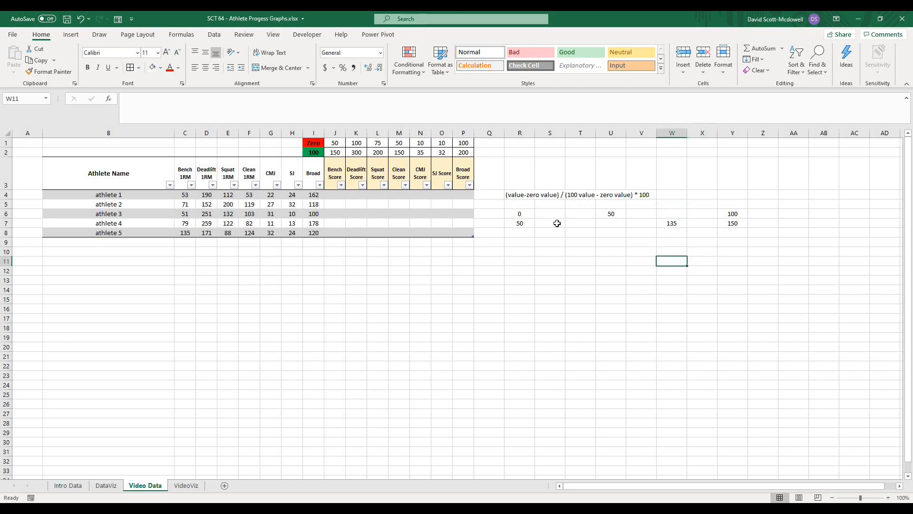
pyautogui.click(578, 223)
pyautogui.click(673, 223)
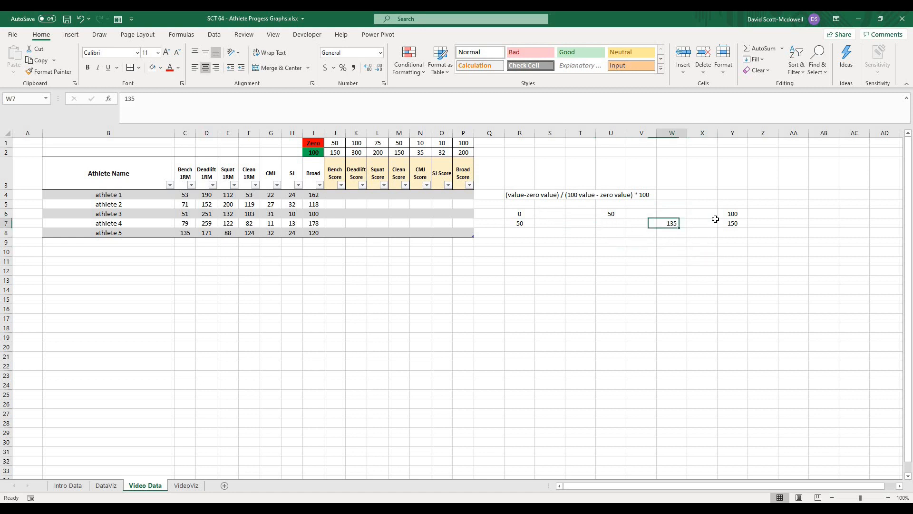
pyautogui.click(611, 231)
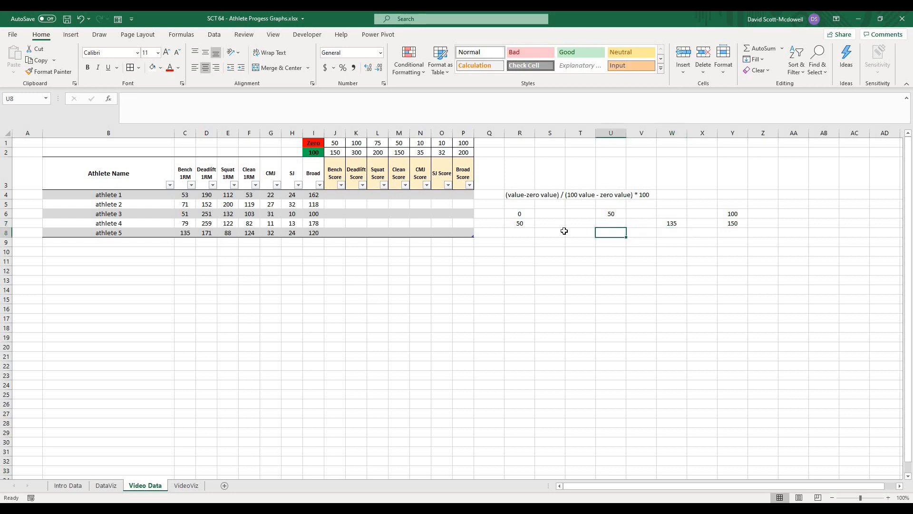
# - Begin the Bench Score formula in J4 with athlete 1's Bench 1RM minus the zero threshold J1, bracketed as the numerator of a division
pyautogui.click(339, 196)
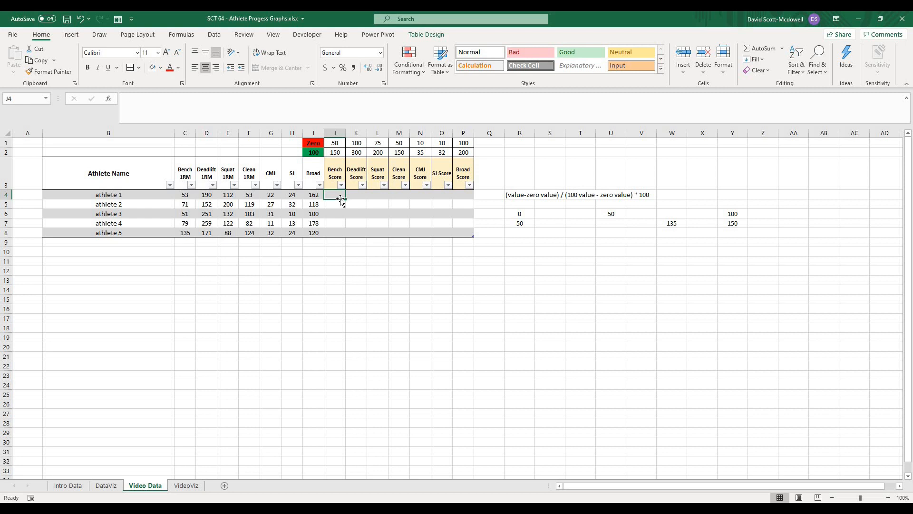
pyautogui.write('=')
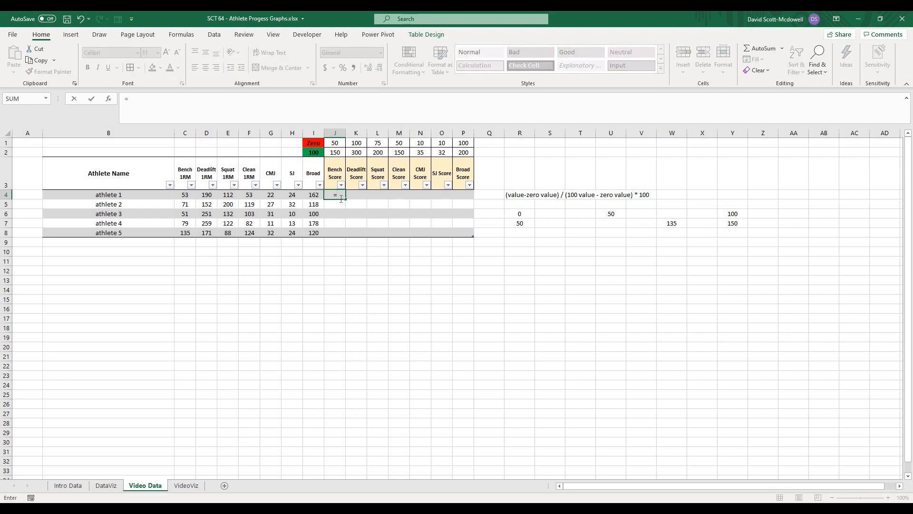
pyautogui.click(186, 195)
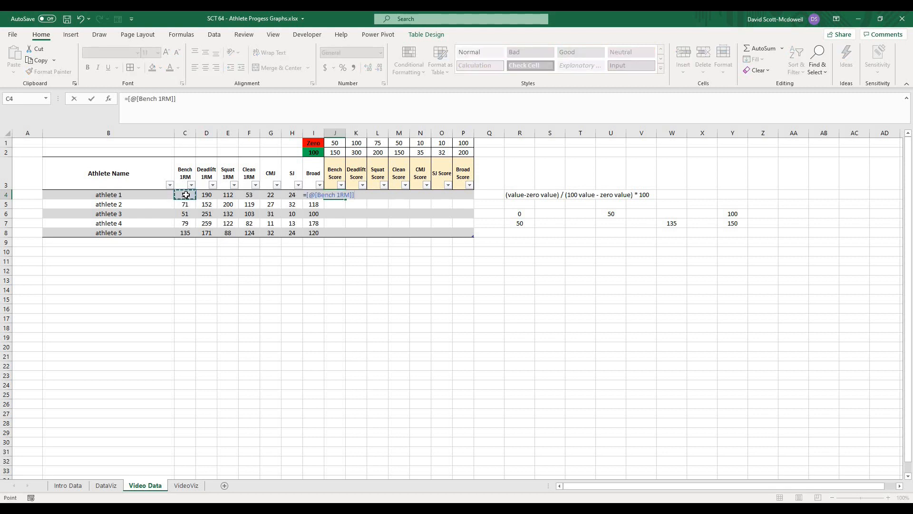
pyautogui.write('-')
pyautogui.click(335, 143)
pyautogui.click(128, 98)
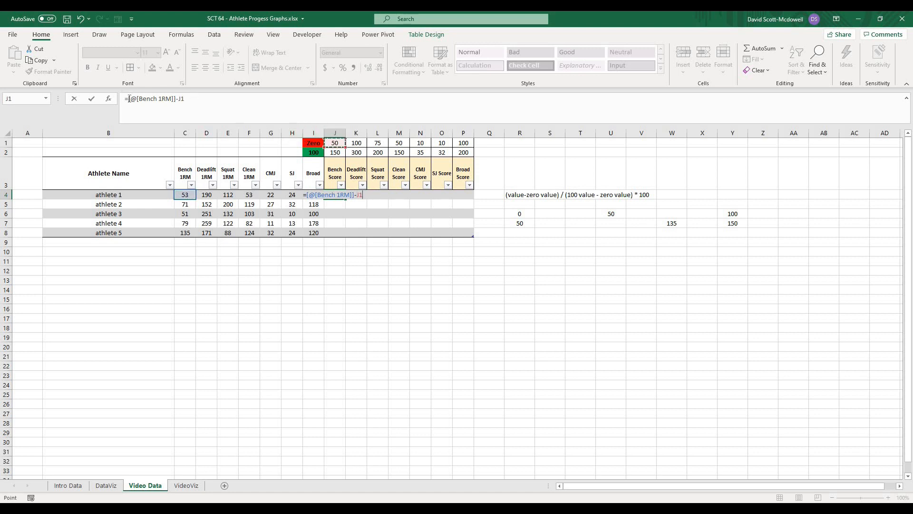
pyautogui.write('(')
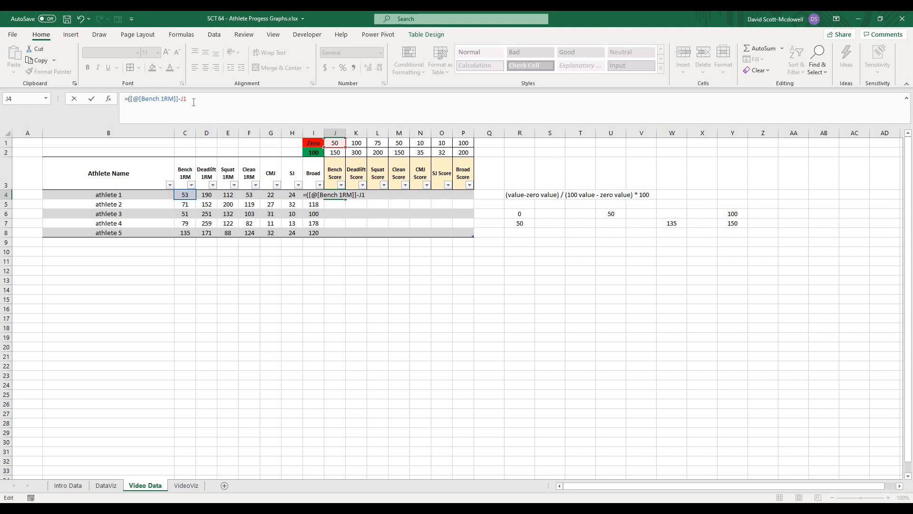
pyautogui.write(')/')
# - Complete the Bench Score formula with the denominator (J2-J1), multiply by 100 and enter it for the table column
pyautogui.click(339, 153)
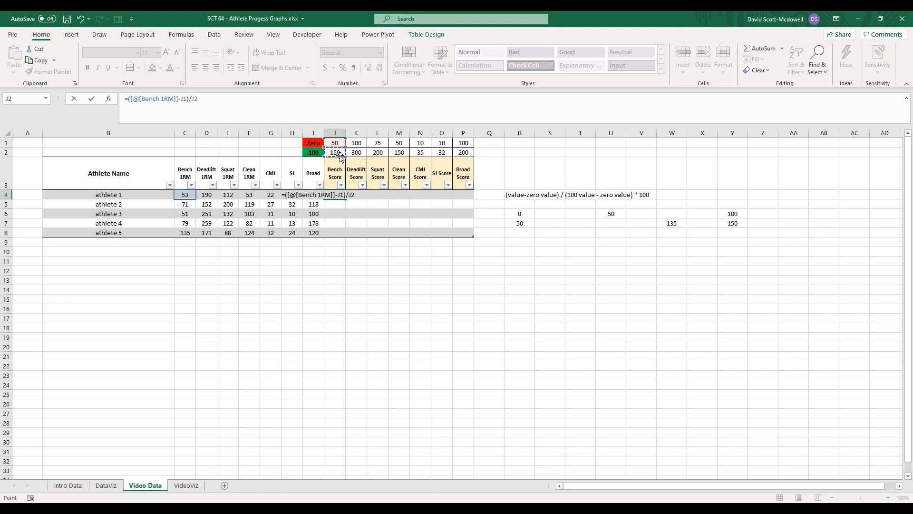
pyautogui.write('-')
pyautogui.click(334, 143)
pyautogui.write(')')
pyautogui.write('(')
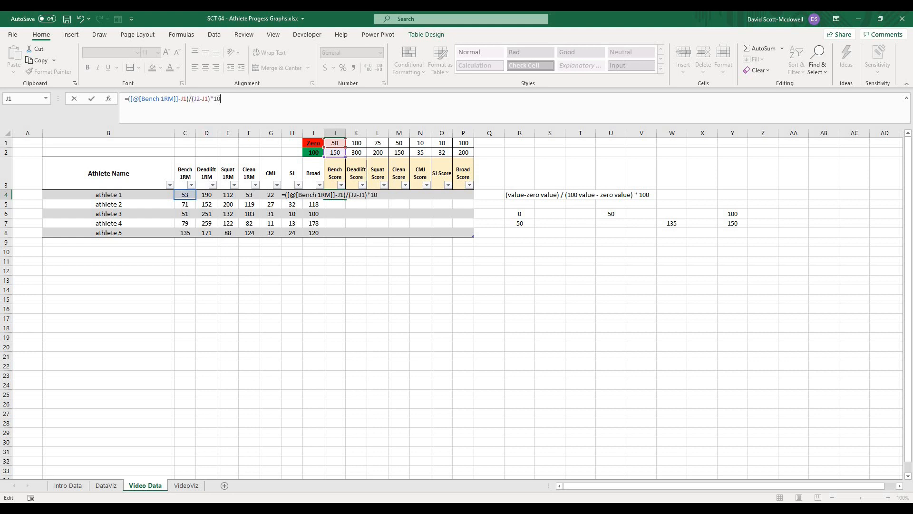
pyautogui.write('*100')
pyautogui.press('Return')
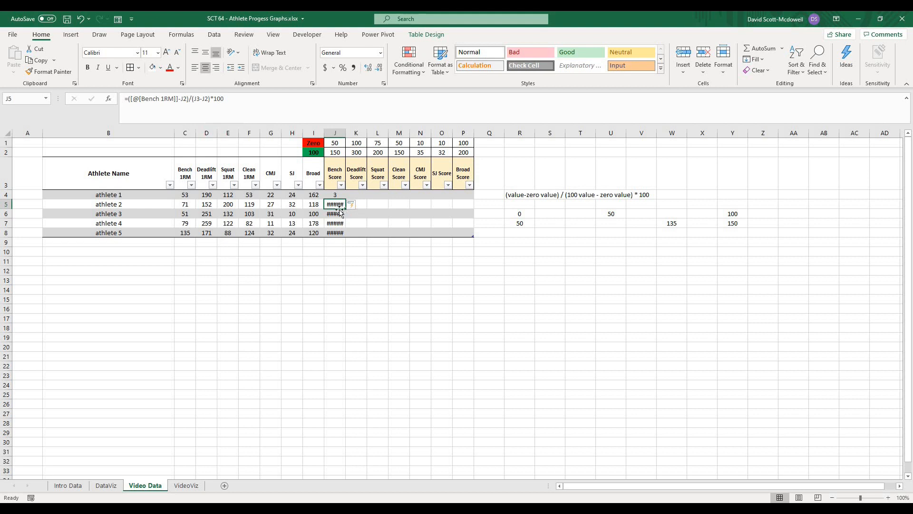
# - Try font size 10 on the Bench Score cells J4:J8 and restore it to 11
pyautogui.click(338, 231)
pyautogui.click(334, 206)
pyautogui.moveTo(335, 196); pyautogui.dragTo(336, 232)
pyautogui.click(177, 53)
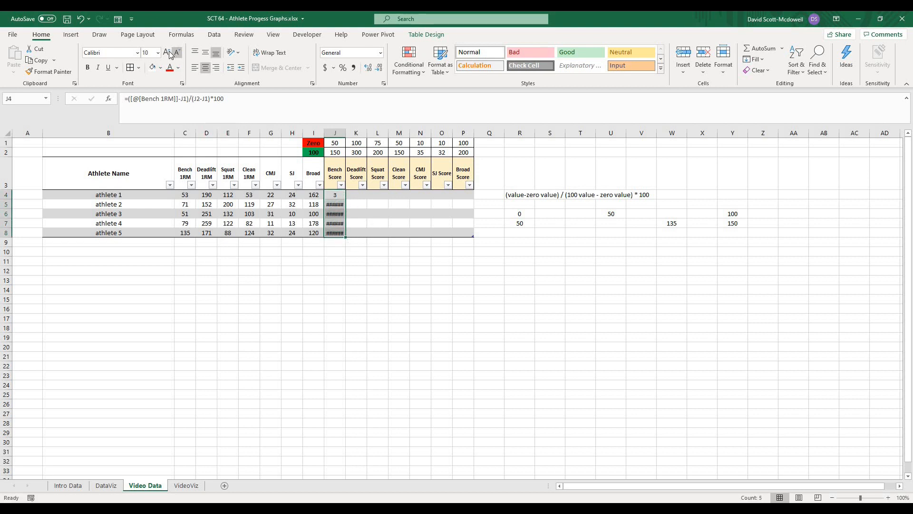
pyautogui.click(169, 51)
# - Examine how the threshold references shift from row to row in the Bench Score formulas of J4:J7
pyautogui.click(343, 270)
pyautogui.click(338, 203)
pyautogui.click(338, 223)
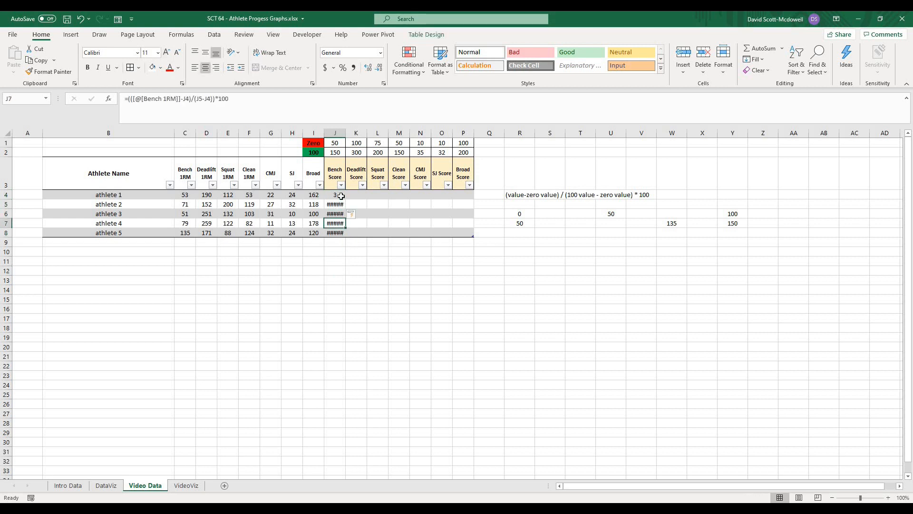
pyautogui.click(340, 196)
pyautogui.click(333, 241)
pyautogui.click(332, 195)
pyautogui.click(342, 288)
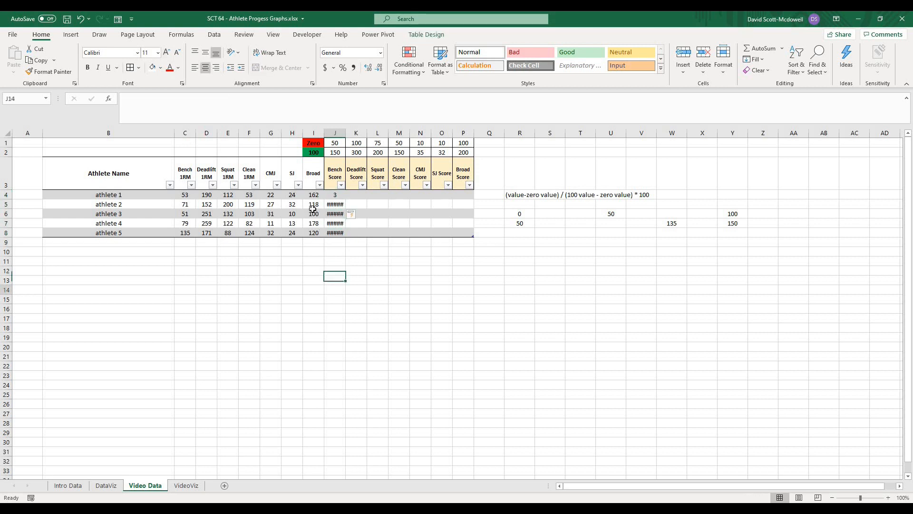
pyautogui.click(334, 194)
pyautogui.click(343, 262)
pyautogui.click(338, 203)
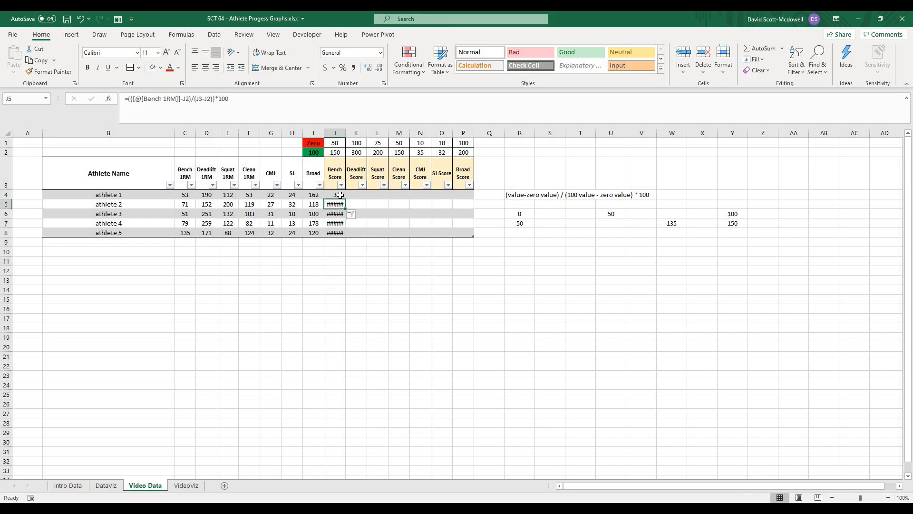
pyautogui.click(339, 194)
pyautogui.click(338, 262)
pyautogui.click(338, 195)
# - Lock the threshold rows in the Bench Score formula as =(([@[Bench 1RM]]-J$1)/(J$2-J$1))*100 and apply it to J4:J8
pyautogui.click(196, 99)
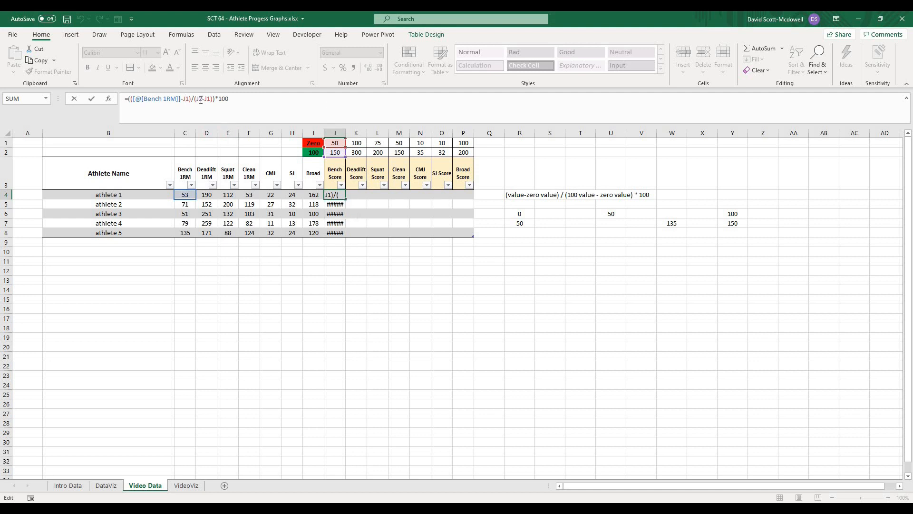
pyautogui.write('$')
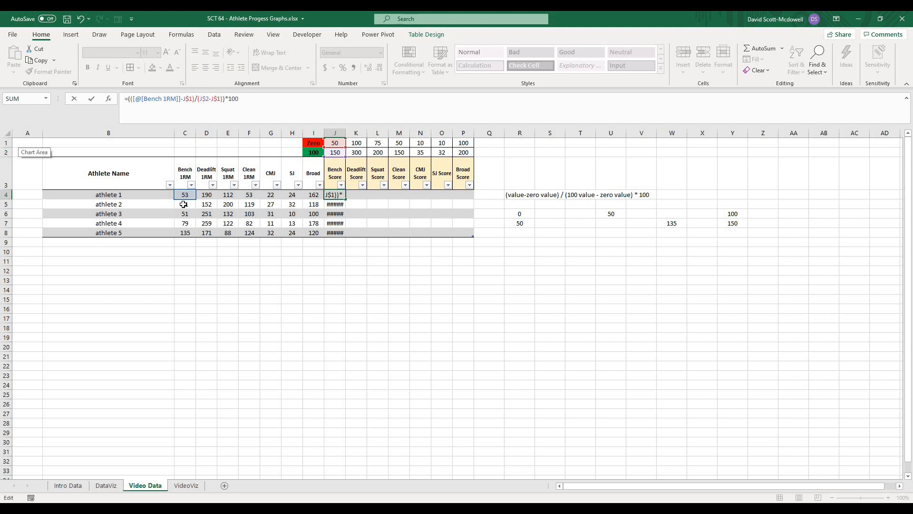
pyautogui.press('Return')
pyautogui.moveTo(339, 195); pyautogui.dragTo(337, 233)
pyautogui.click(362, 292)
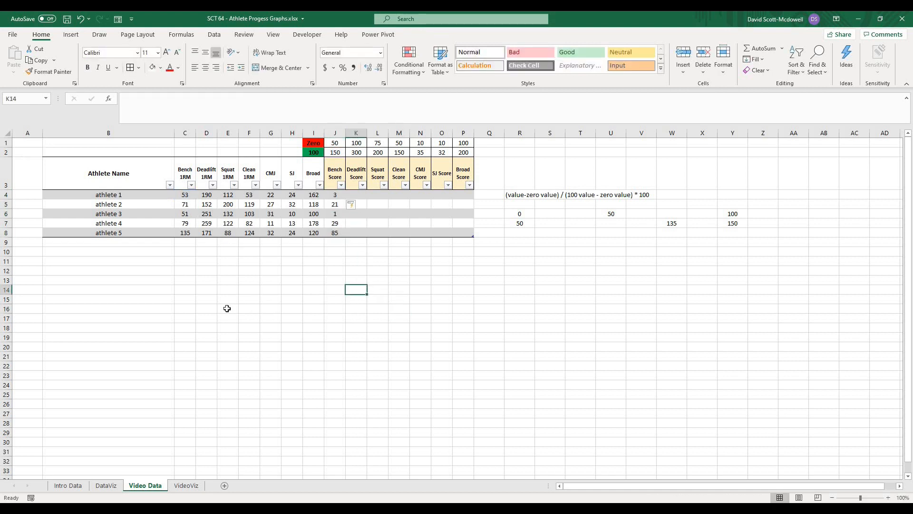
pyautogui.moveTo(328, 232); pyautogui.dragTo(319, 232)
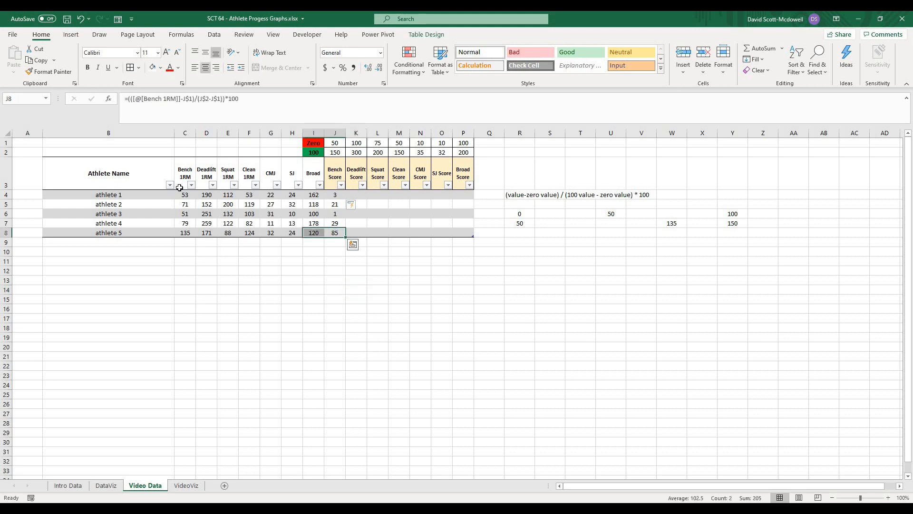
# - Test athlete 1's Bench 1RM in C4 with 150 and check the Bench Scores of athletes 1 and 5
pyautogui.click(182, 194)
pyautogui.write('150')
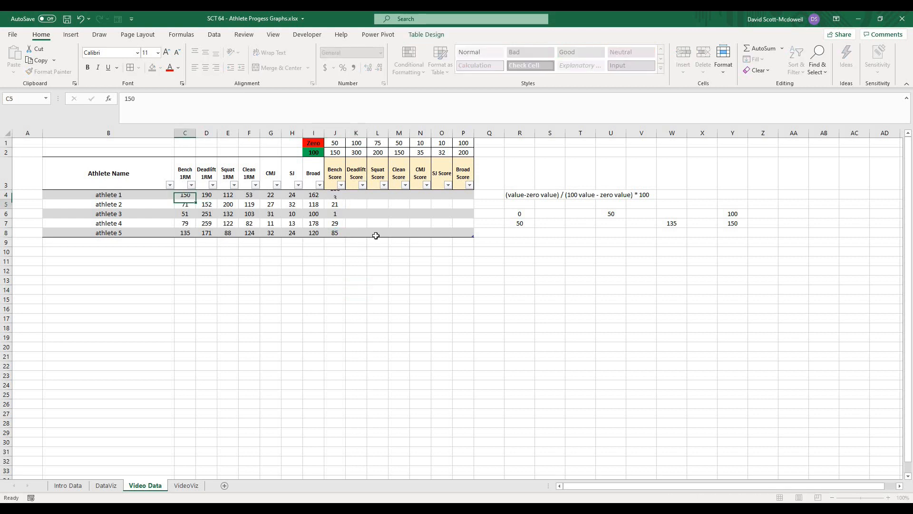
pyautogui.press('Return')
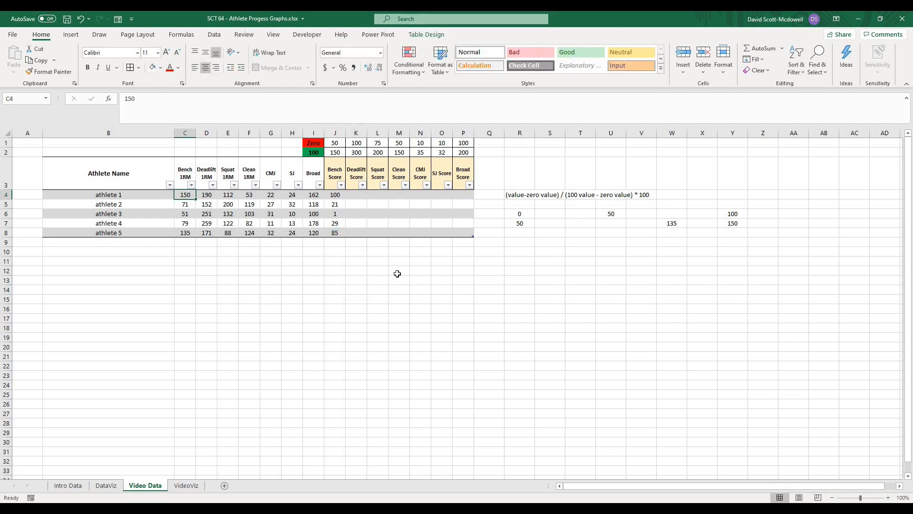
pyautogui.click(337, 195)
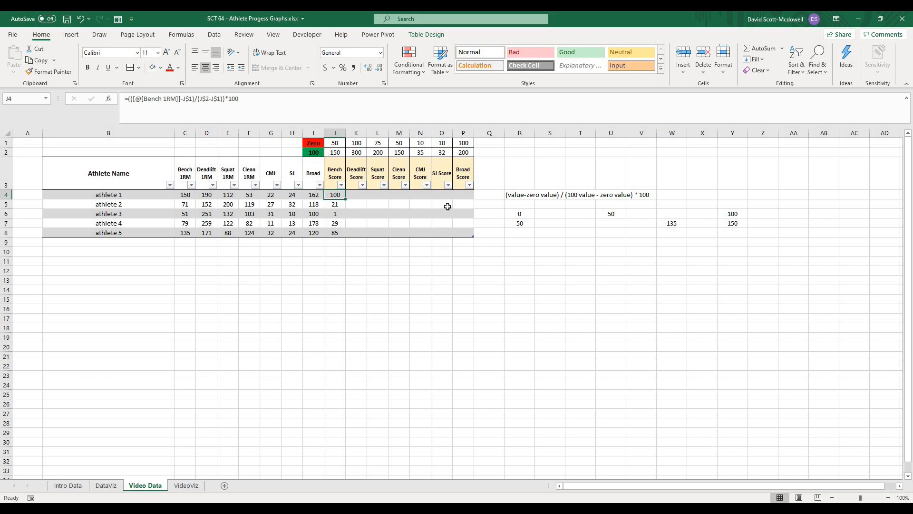
pyautogui.click(192, 194)
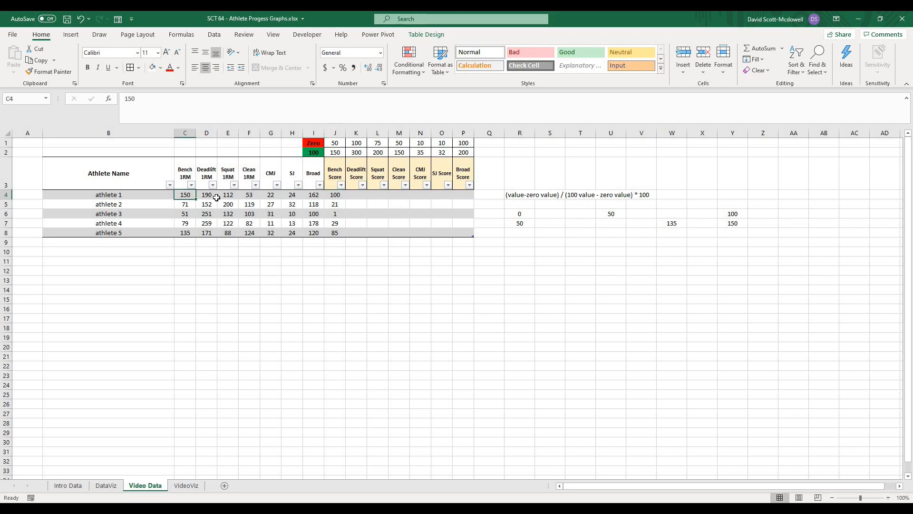
pyautogui.click(336, 232)
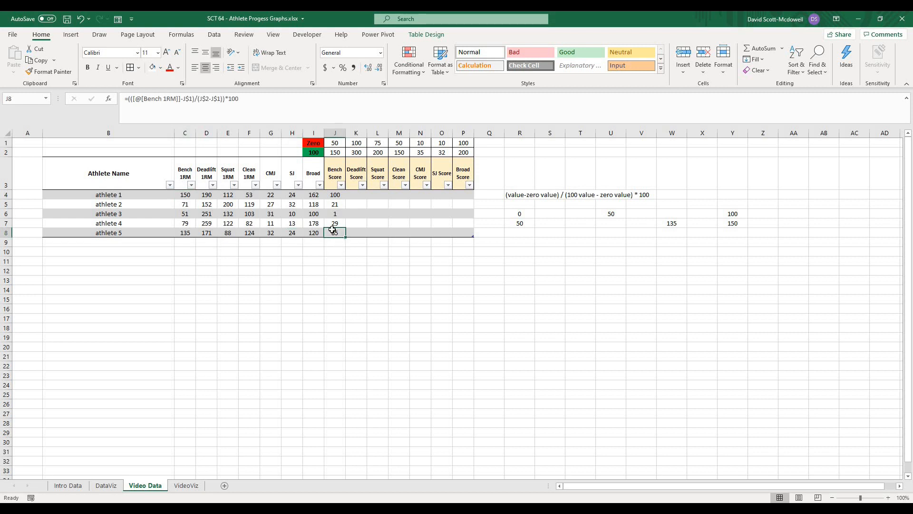
# - Try 110 and 160 as athlete 1's Bench 1RM in C4 and check the Bench Score in J4
pyautogui.click(185, 195)
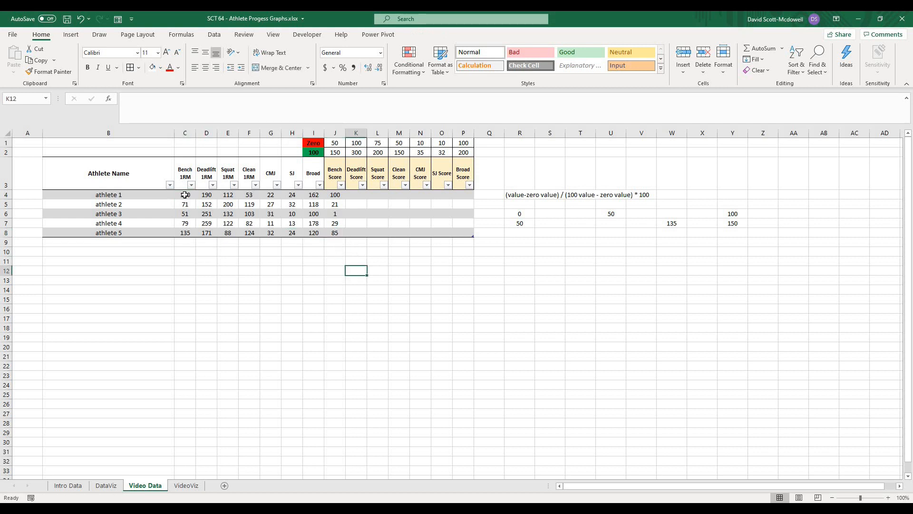
pyautogui.write('110')
pyautogui.hotkey('ctrl', 'Return')
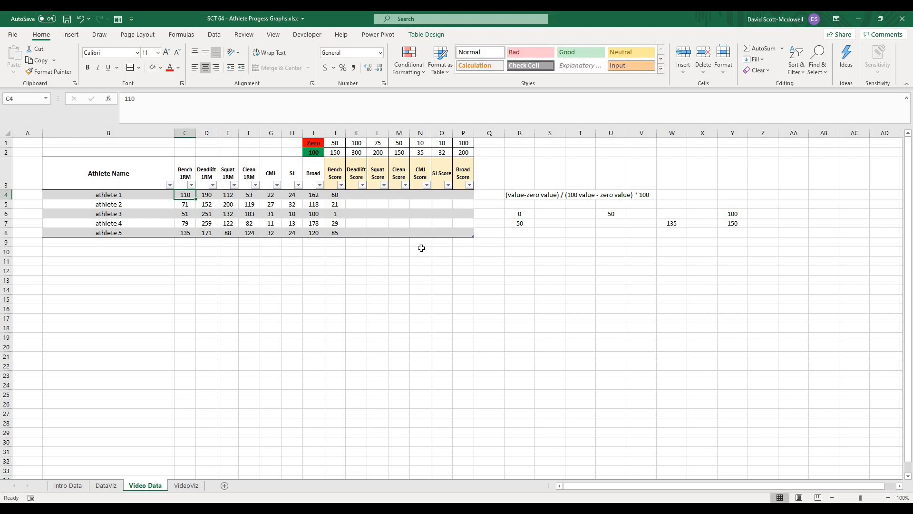
pyautogui.write('1')
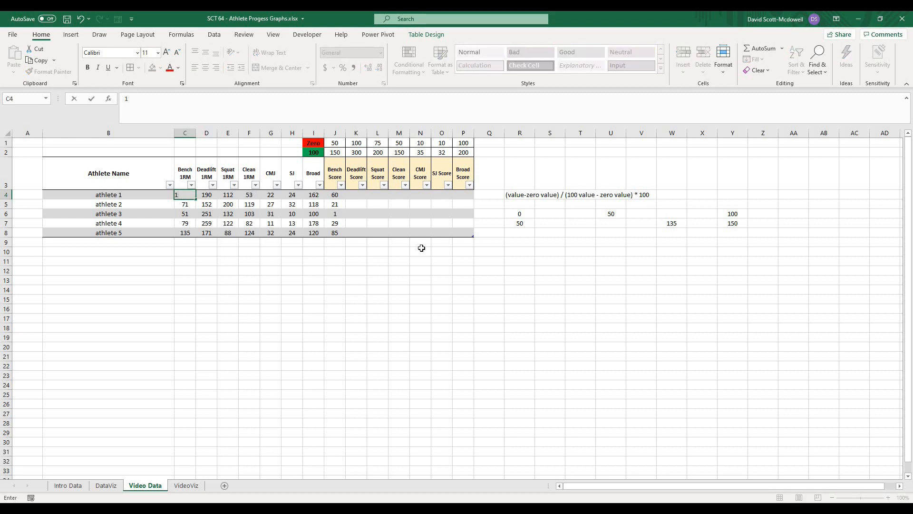
pyautogui.write('60')
pyautogui.press('Return')
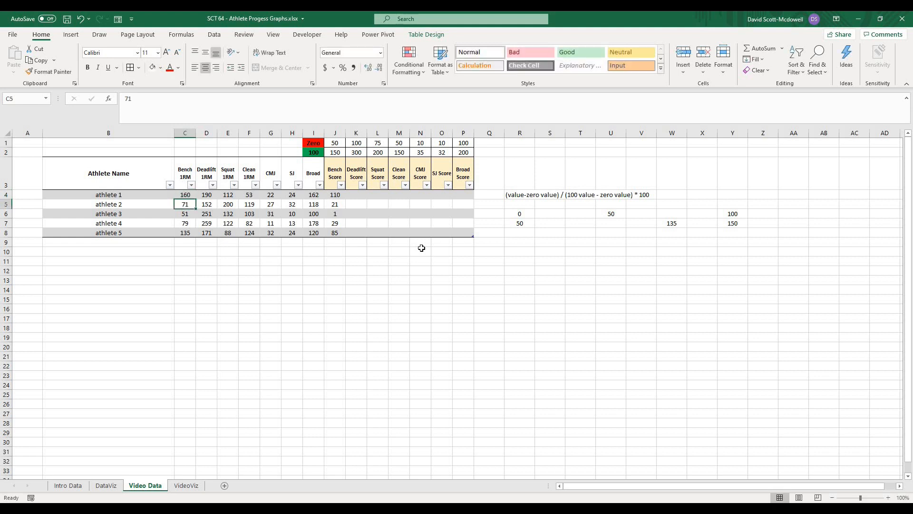
pyautogui.click(335, 197)
# - Set athlete 1's Bench 1RM in C4 to 110 and check the Bench Score against the zero and 100 thresholds
pyautogui.click(185, 193)
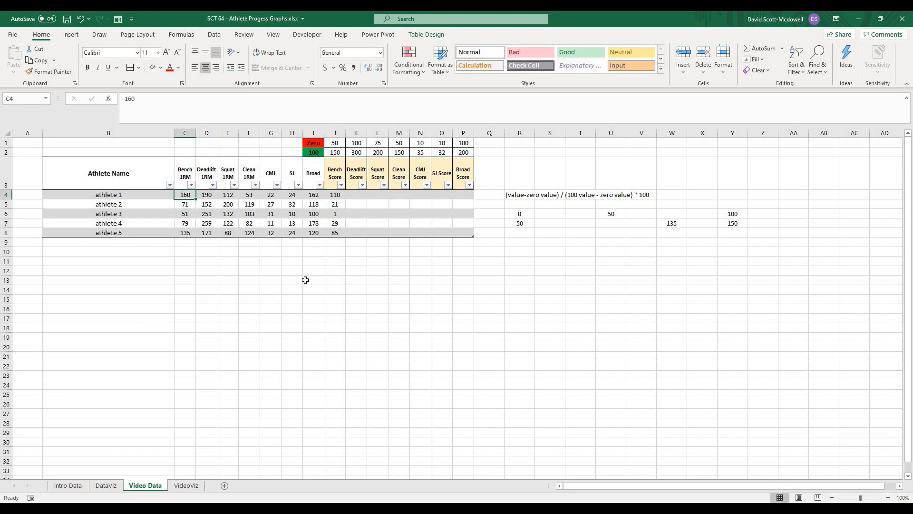
pyautogui.write('1')
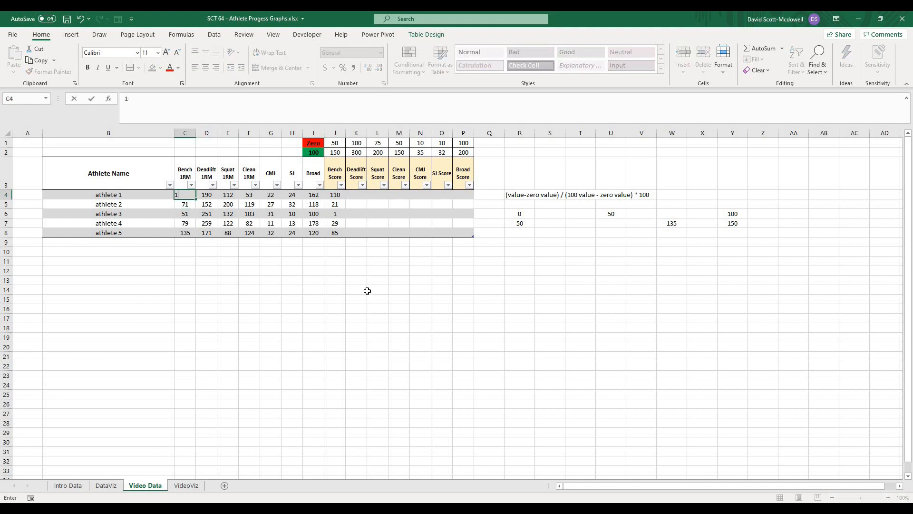
pyautogui.write('10')
pyautogui.click(377, 280)
pyautogui.click(335, 194)
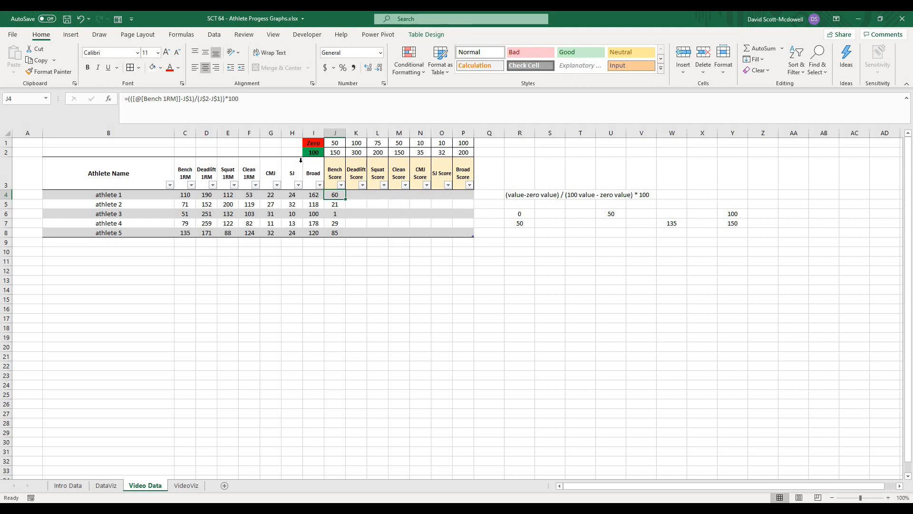
pyautogui.click(336, 143)
pyautogui.click(319, 153)
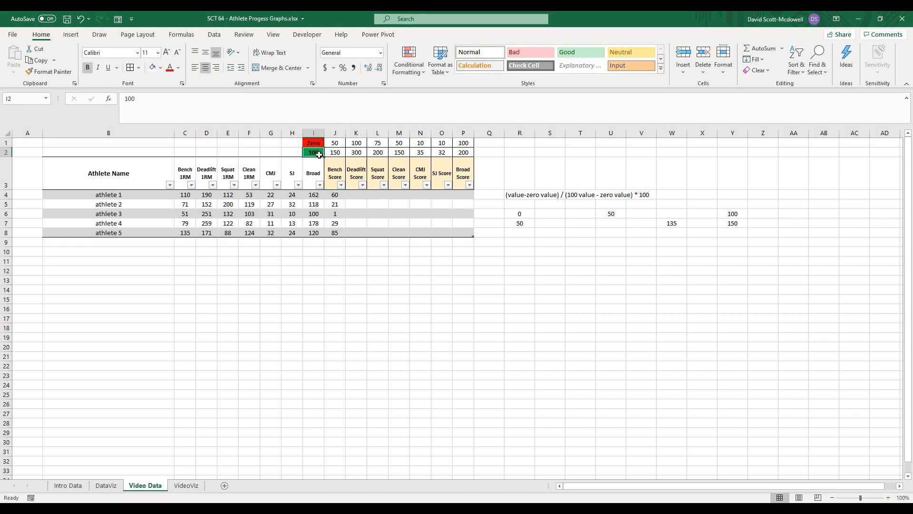
pyautogui.click(335, 143)
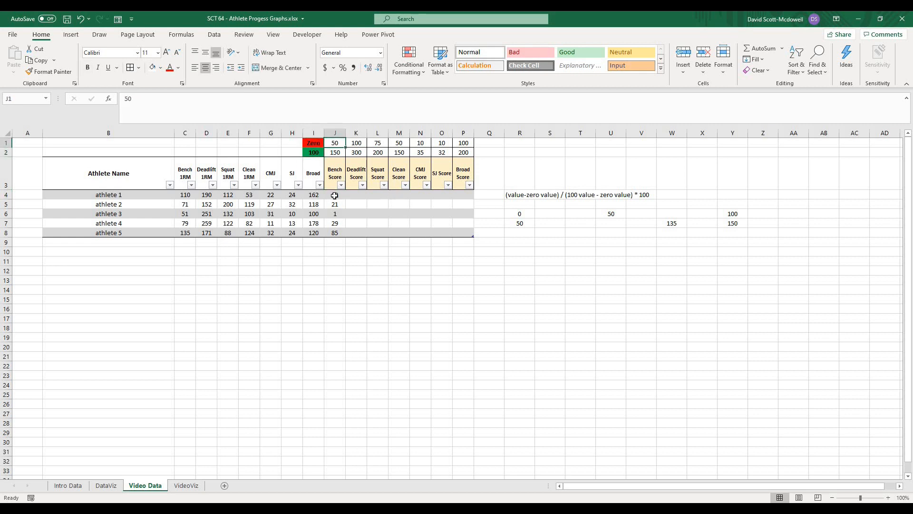
# - Fill the Bench Score formula from J4 across to the Broad Score in P4 and check the Deadlift Score formula in K4
pyautogui.click(335, 196)
pyautogui.moveTo(345, 199); pyautogui.dragTo(471, 200)
pyautogui.click(357, 197)
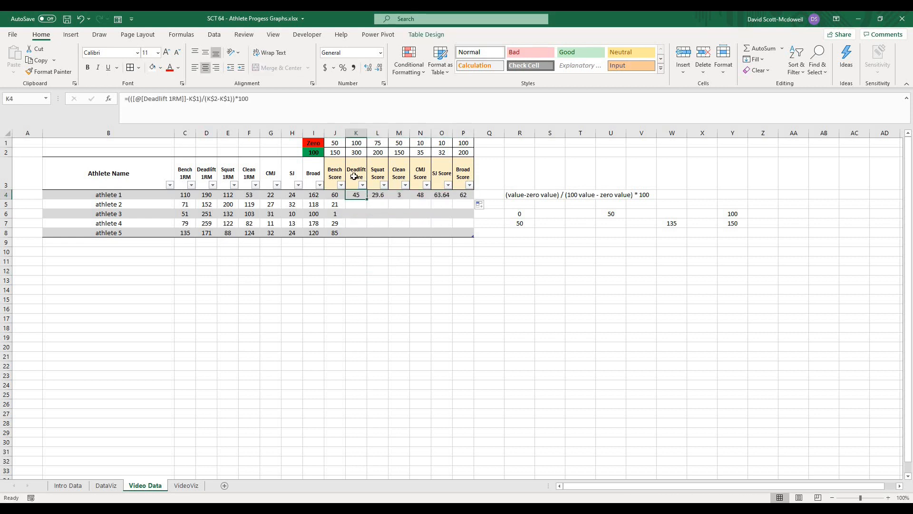
# - Check the Deadlift and Squat Score formulas, and fill the Deadlift, Squat and Clean Score formulas from K4:M4 down to row 8
pyautogui.click(239, 103)
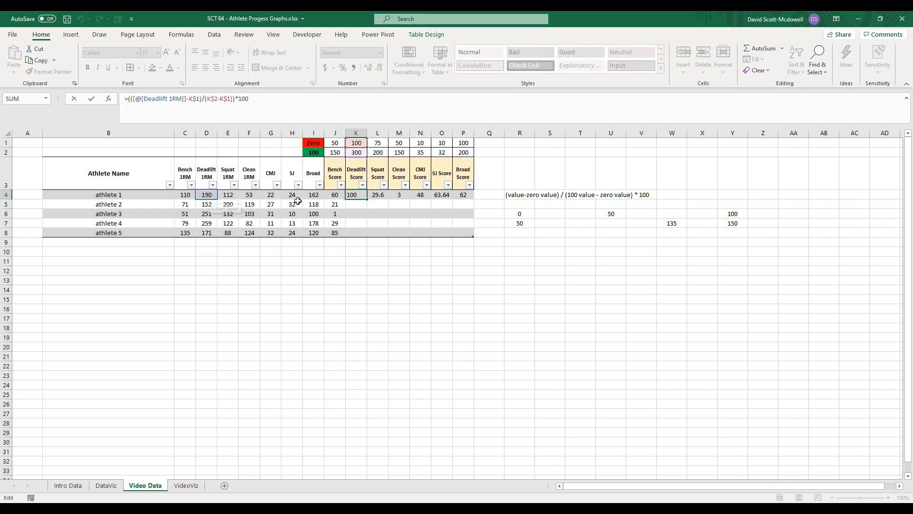
pyautogui.click(379, 195)
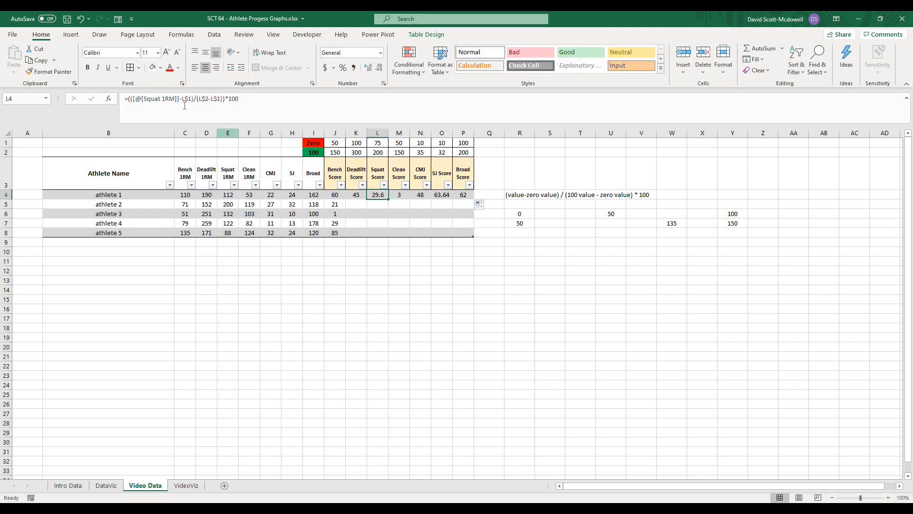
pyautogui.click(357, 196)
pyautogui.doubleClick(367, 200)
pyautogui.click(383, 195)
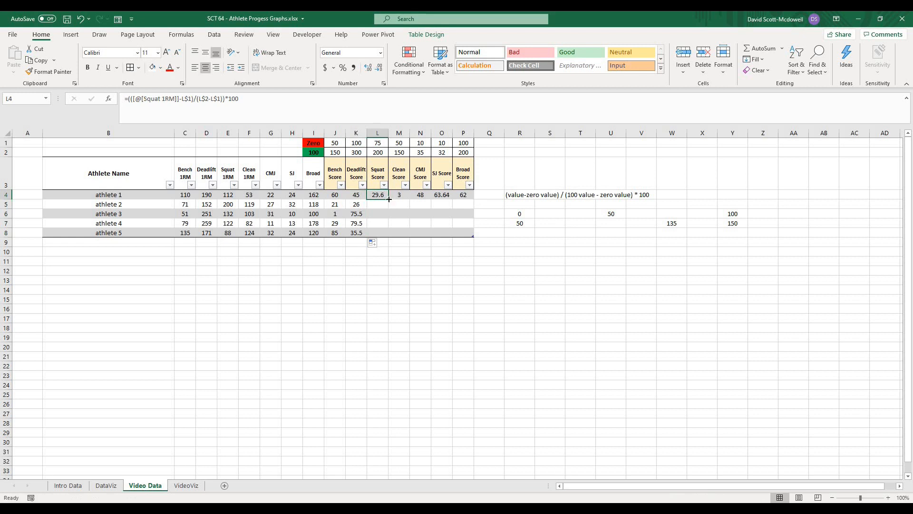
pyautogui.doubleClick(388, 199)
pyautogui.click(399, 195)
pyautogui.doubleClick(409, 199)
# - Fill the CMJ, SJ and Broad Score formulas from N4:P4 down to row 8 for all athletes
pyautogui.click(427, 195)
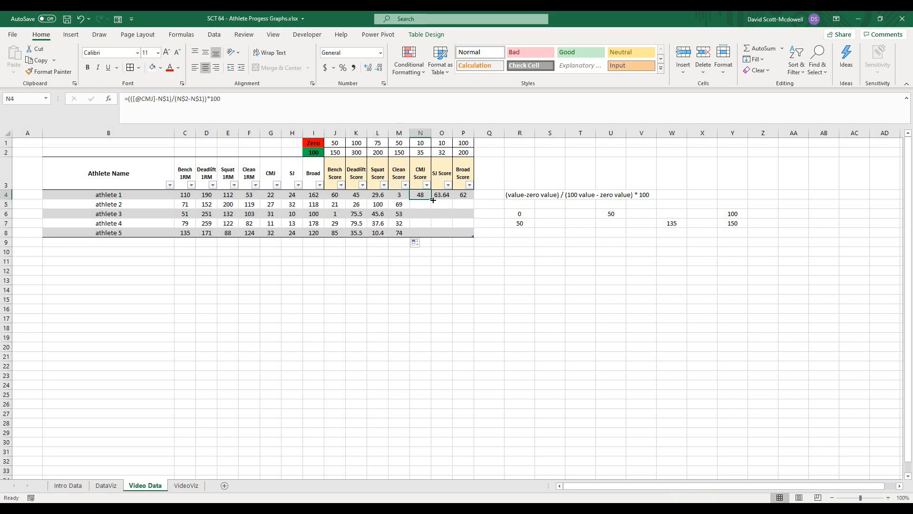
pyautogui.doubleClick(431, 199)
pyautogui.click(445, 196)
pyautogui.doubleClick(453, 199)
pyautogui.moveTo(463, 195); pyautogui.dragTo(335, 232)
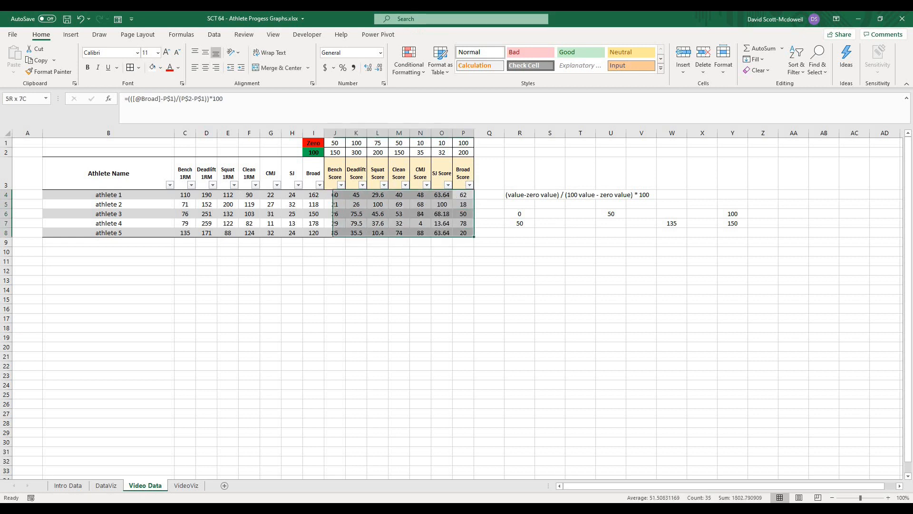
pyautogui.click(379, 299)
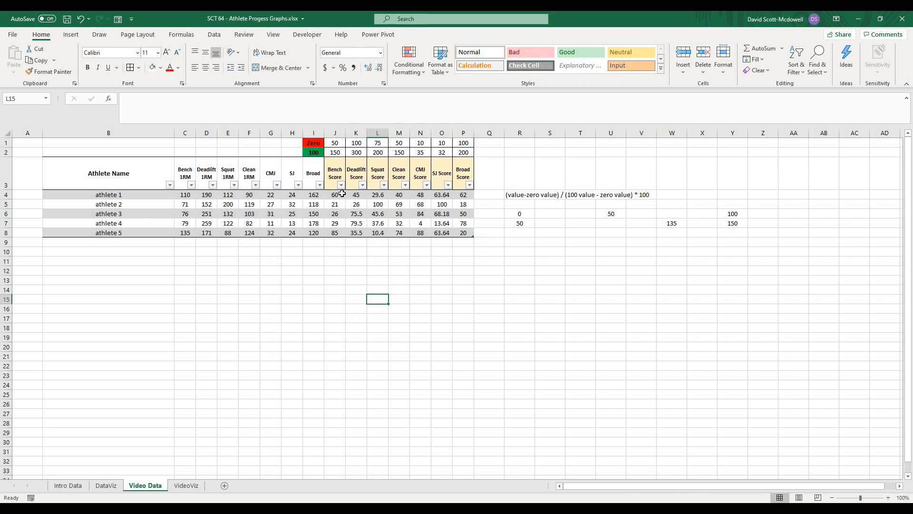
# - Shade the score cells J4:P8 with the same light gold fill as their headers
pyautogui.moveTo(342, 194); pyautogui.dragTo(463, 233)
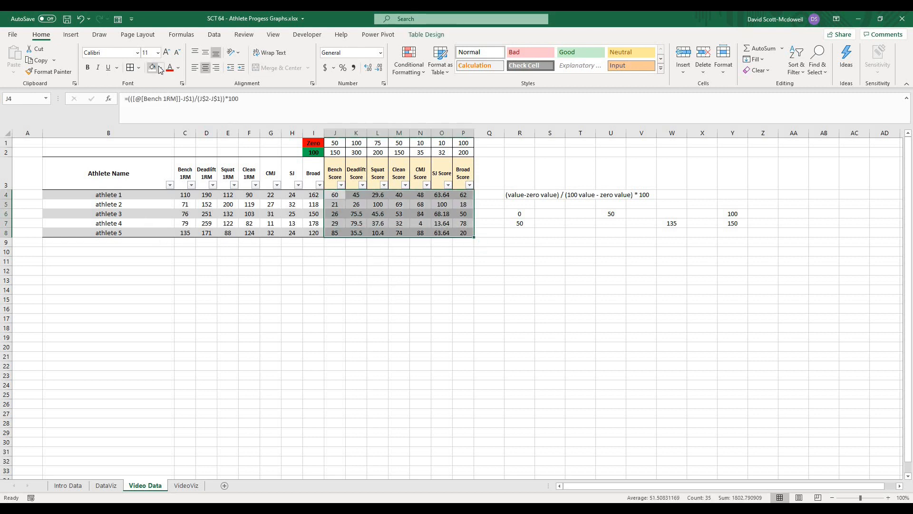
pyautogui.click(161, 68)
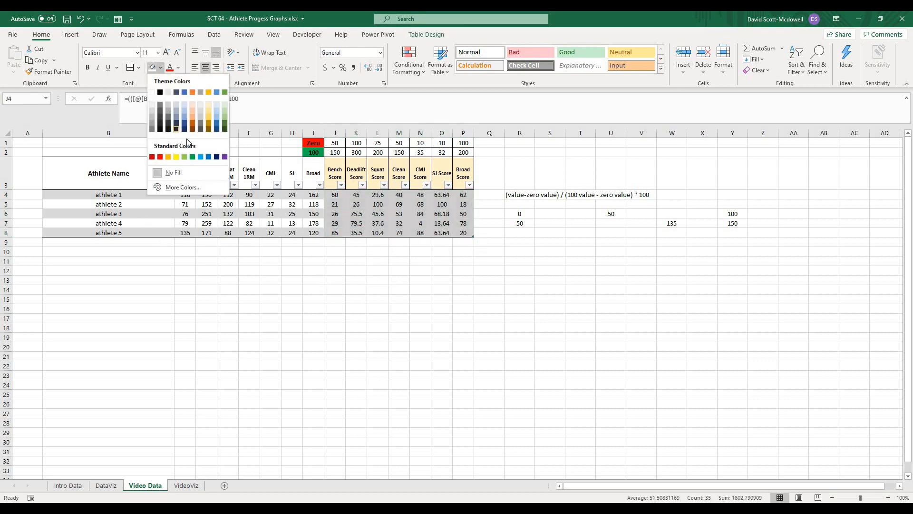
pyautogui.click(208, 105)
pyautogui.click(340, 319)
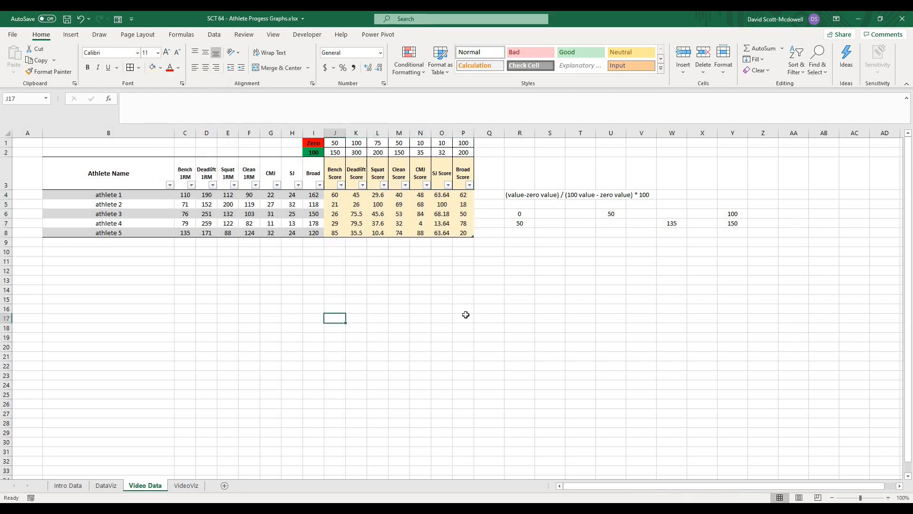
# - Review the calculated scores in J4:P8 alongside the raw test results in C4:I8
pyautogui.moveTo(336, 195); pyautogui.dragTo(473, 245)
pyautogui.click(471, 287)
pyautogui.click(422, 280)
pyautogui.moveTo(341, 191); pyautogui.dragTo(473, 228)
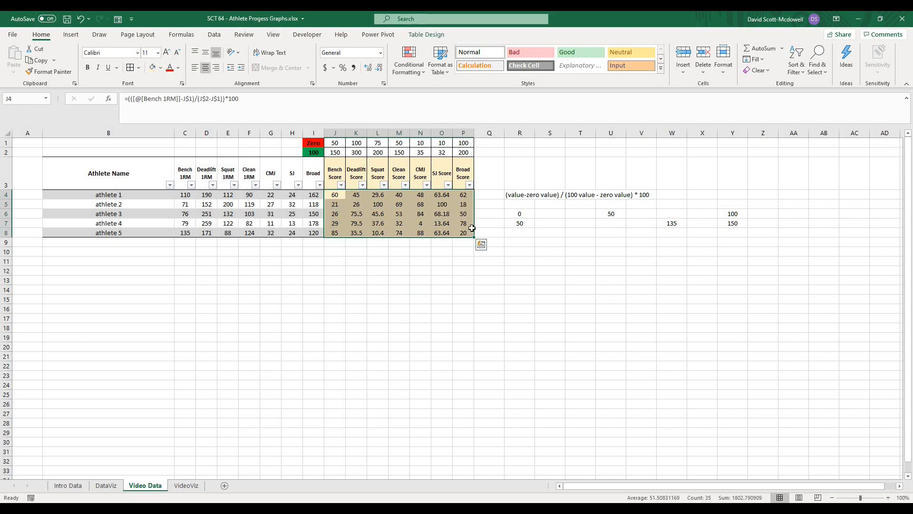
pyautogui.click(341, 260)
pyautogui.moveTo(185, 195); pyautogui.dragTo(301, 224)
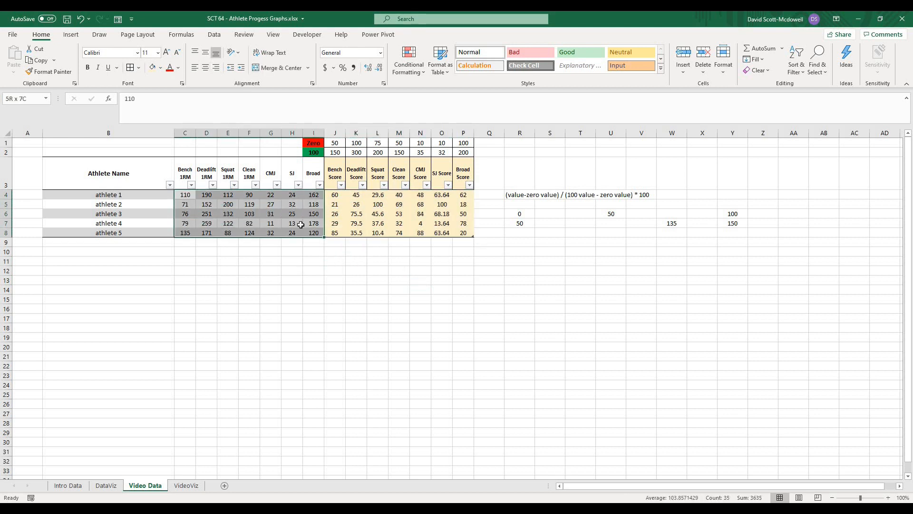
pyautogui.click(283, 250)
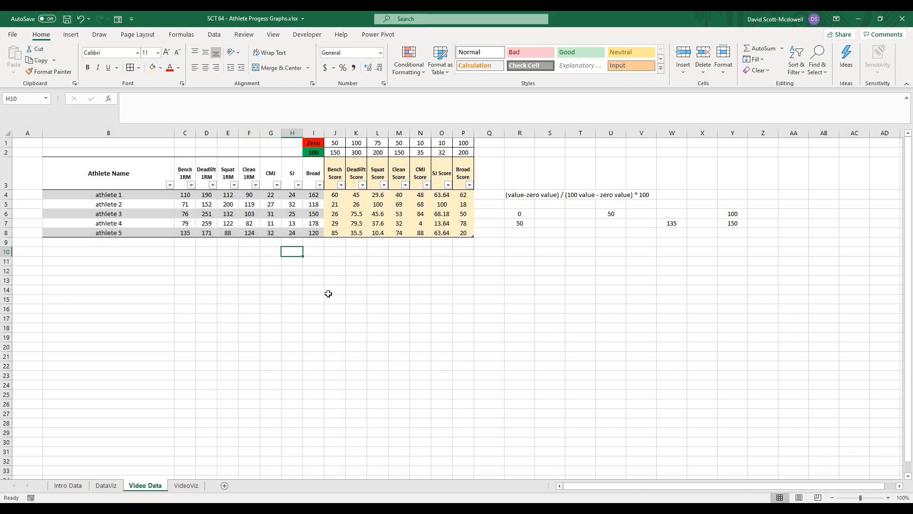
pyautogui.click(372, 289)
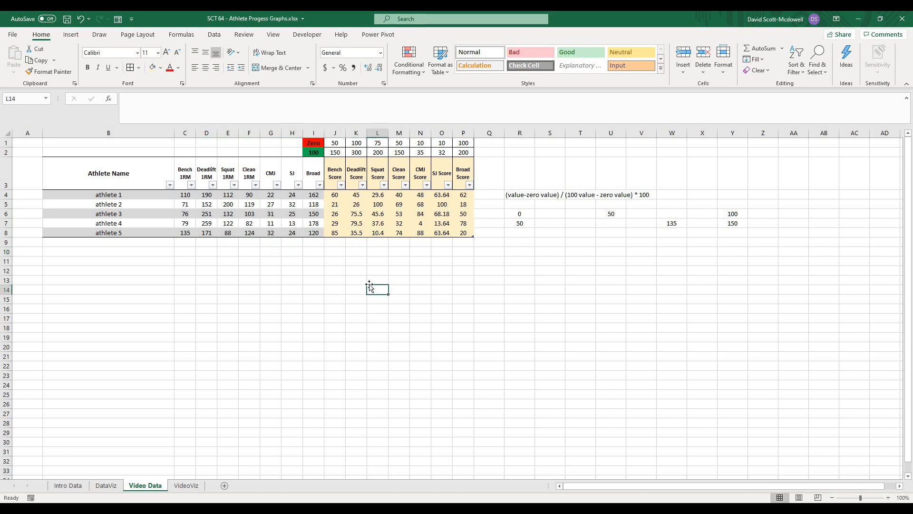
# - Add the label "Athlete Name" in B2 of the VideoViz sheet and shade B3 light gold
pyautogui.click(191, 486)
pyautogui.click(228, 376)
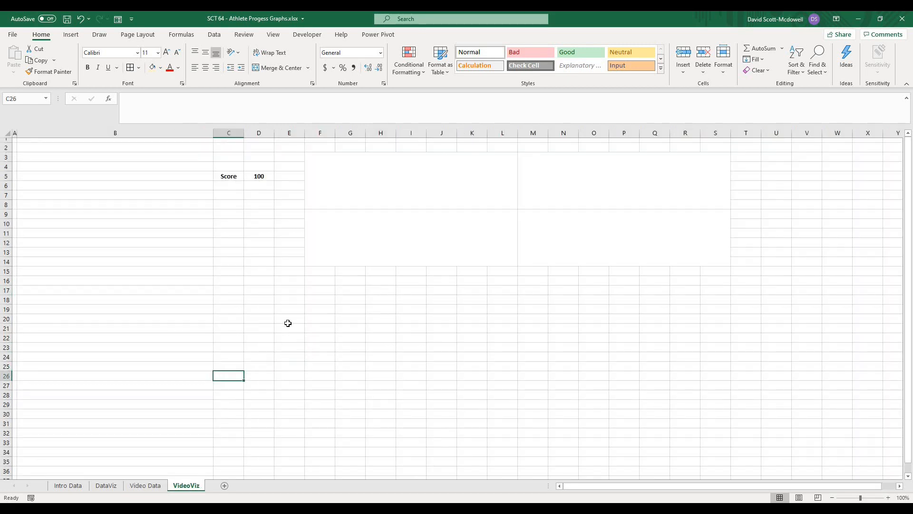
pyautogui.click(39, 147)
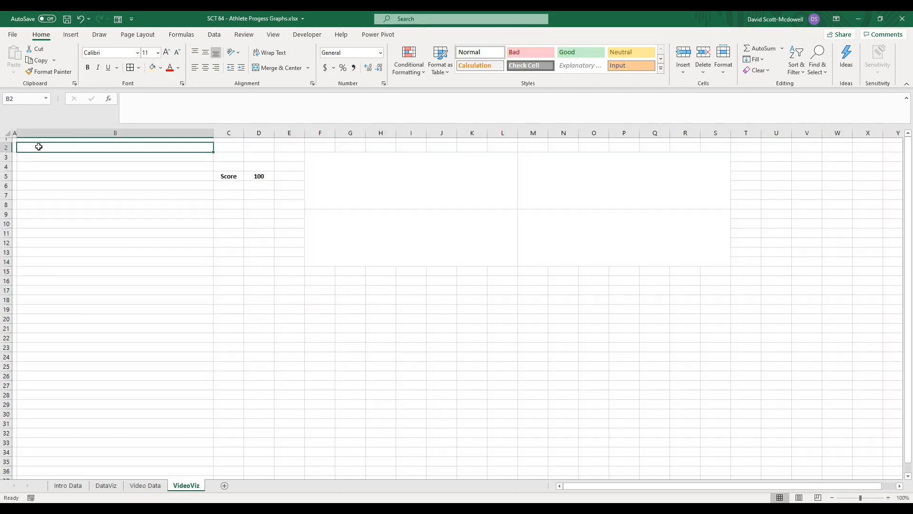
pyautogui.write('Athlete Name')
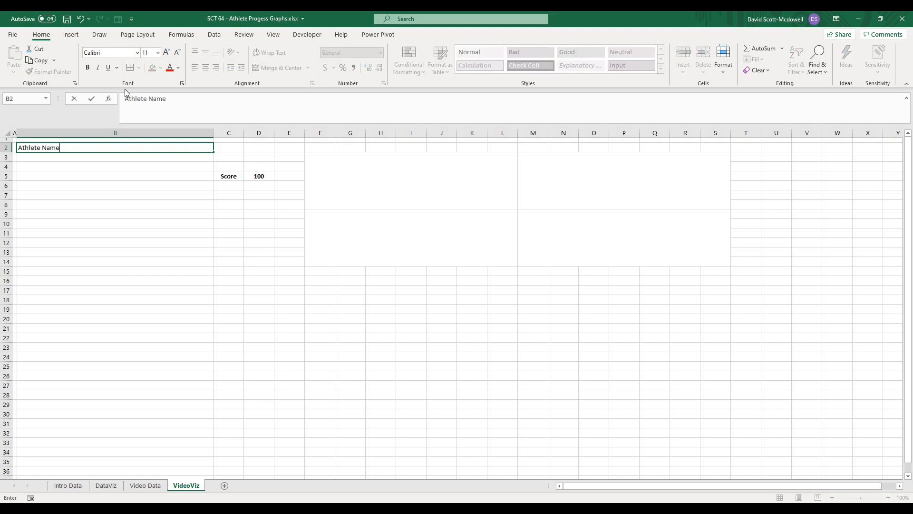
pyautogui.press('Return')
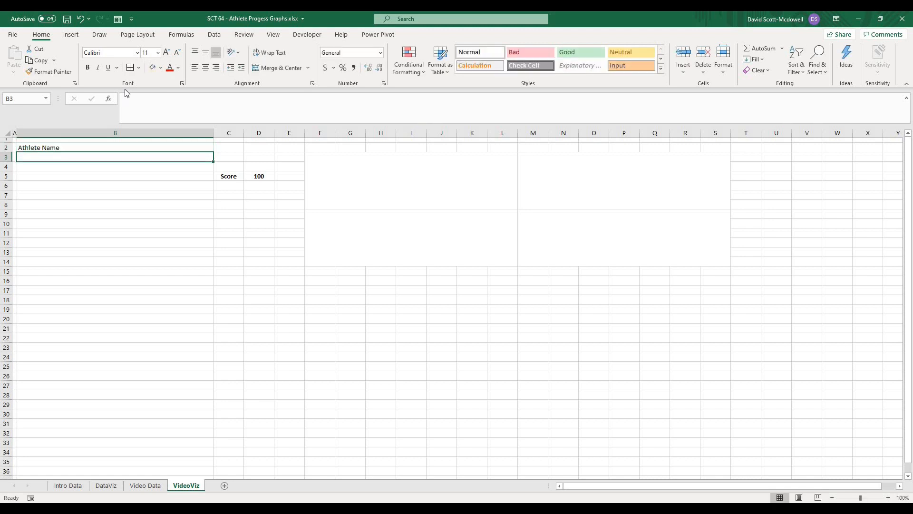
pyautogui.click(152, 67)
pyautogui.click(106, 202)
pyautogui.click(61, 160)
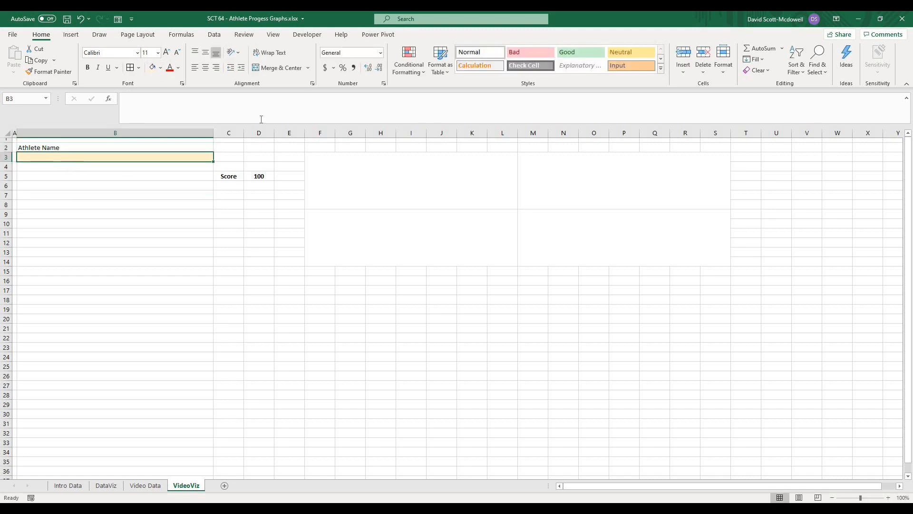
# - Rename the athlete table on the Video Data sheet to TBL_Scores
pyautogui.click(222, 37)
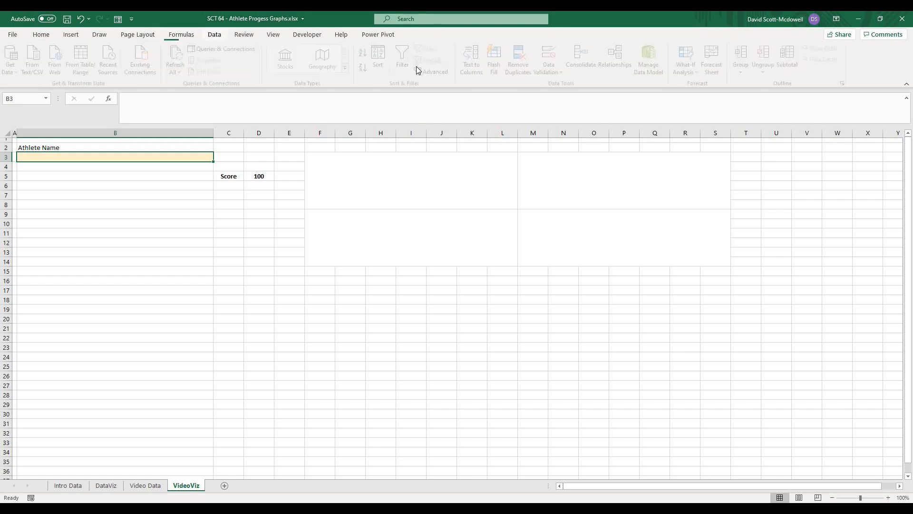
pyautogui.click(260, 395)
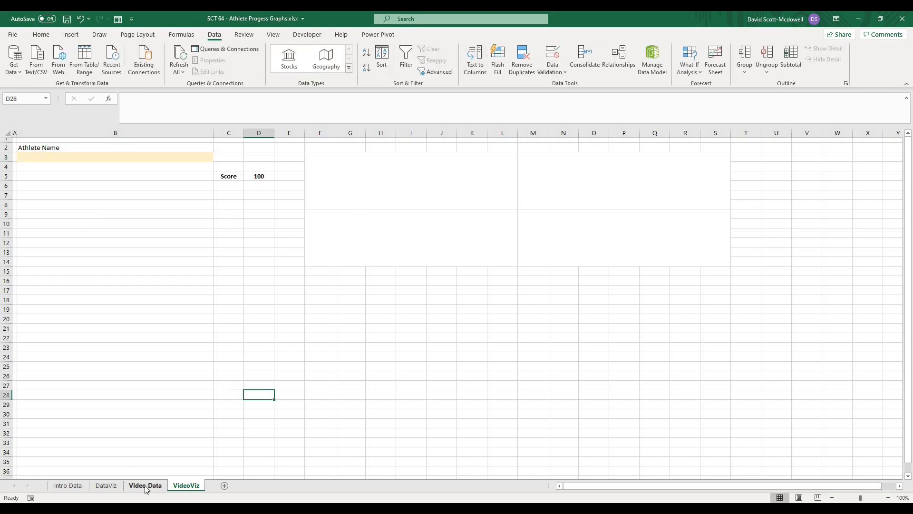
pyautogui.click(145, 485)
pyautogui.click(128, 195)
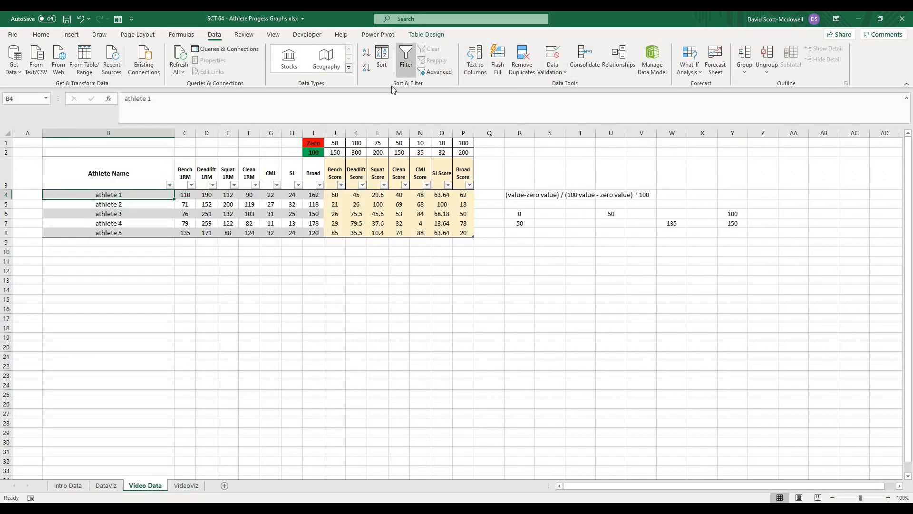
pyautogui.click(427, 34)
pyautogui.click(32, 60)
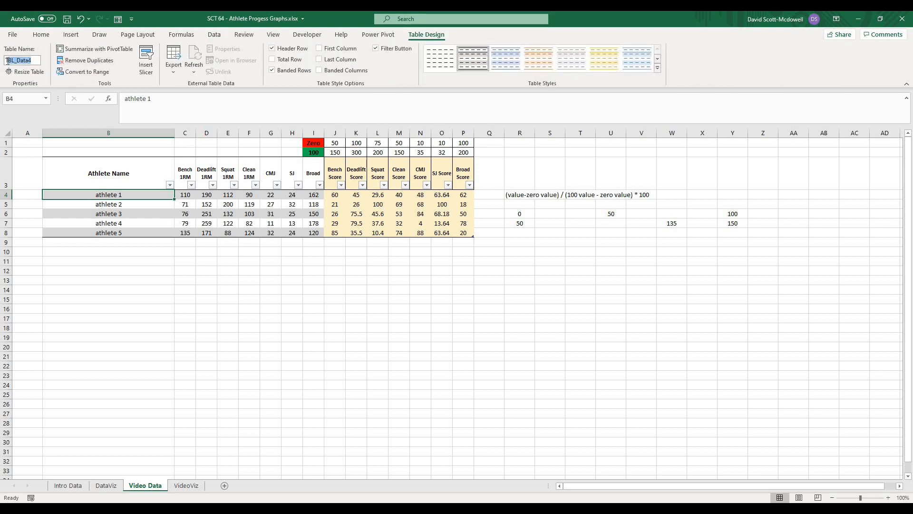
pyautogui.write('TBL_Scores')
pyautogui.click(307, 281)
pyautogui.click(377, 216)
pyautogui.click(352, 358)
# - Add list data validation to B3 of the VideoViz sheet with the source =indirect("TBL_Scores[athlete name]")
pyautogui.click(190, 486)
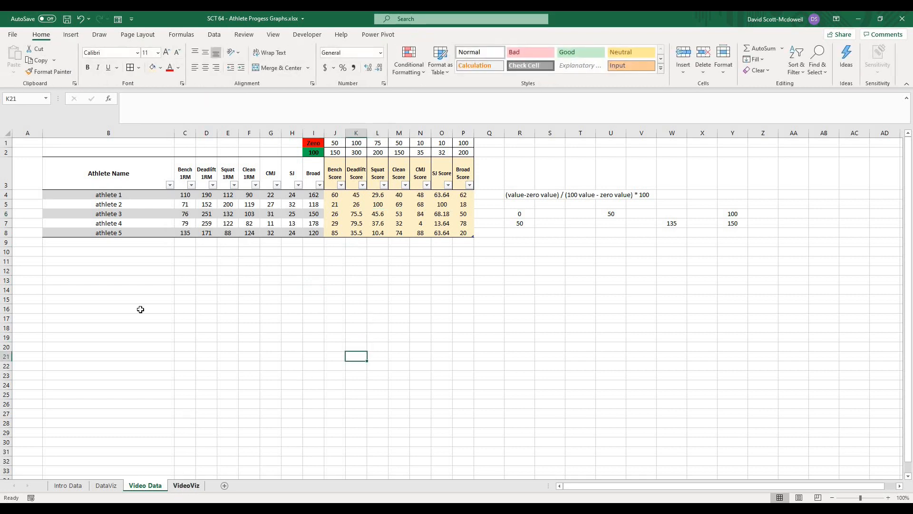
pyautogui.click(67, 177)
pyautogui.click(65, 157)
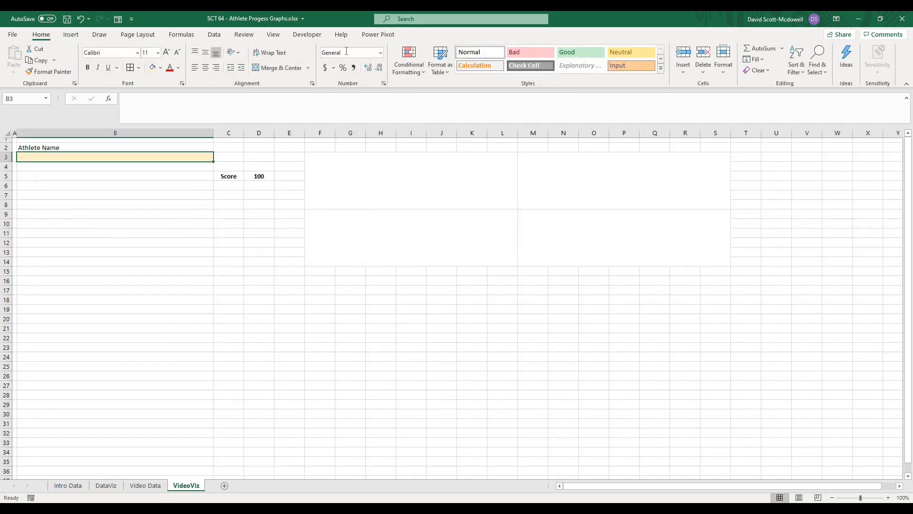
pyautogui.click(214, 34)
pyautogui.click(553, 70)
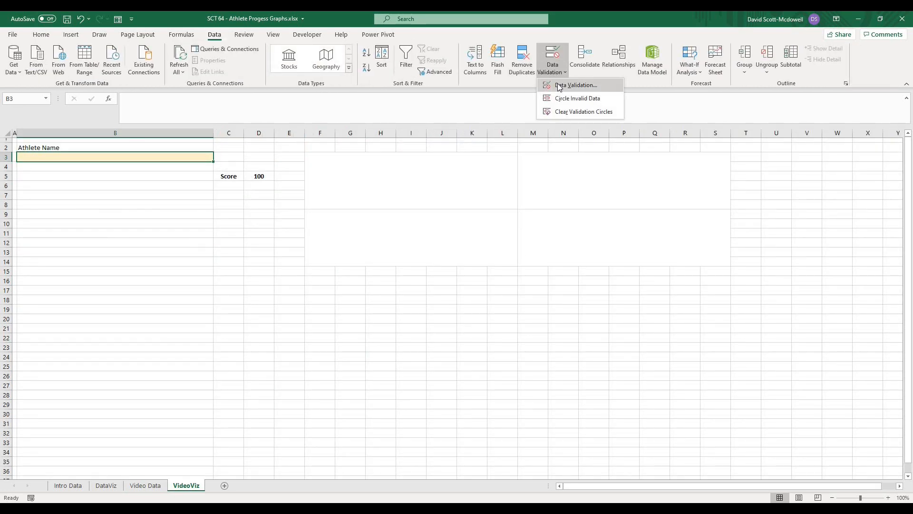
pyautogui.click(559, 85)
pyautogui.click(468, 186)
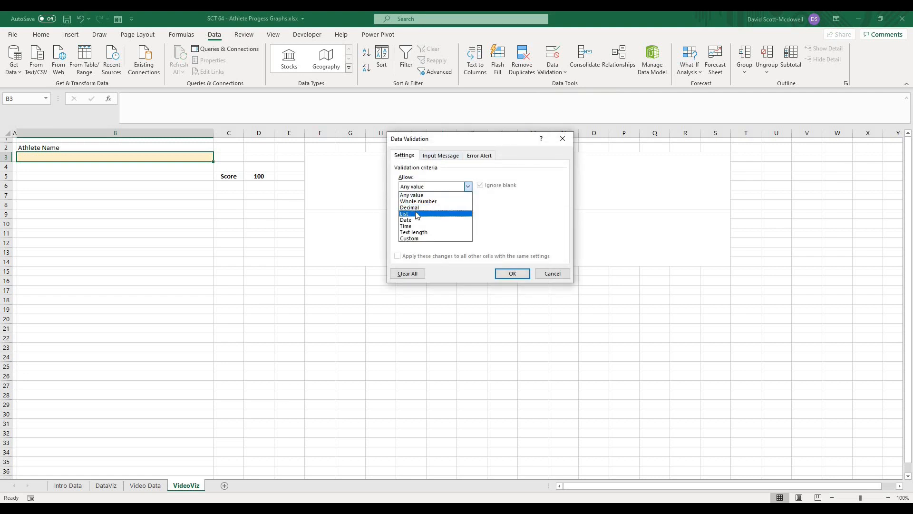
pyautogui.click(416, 214)
pyautogui.click(420, 226)
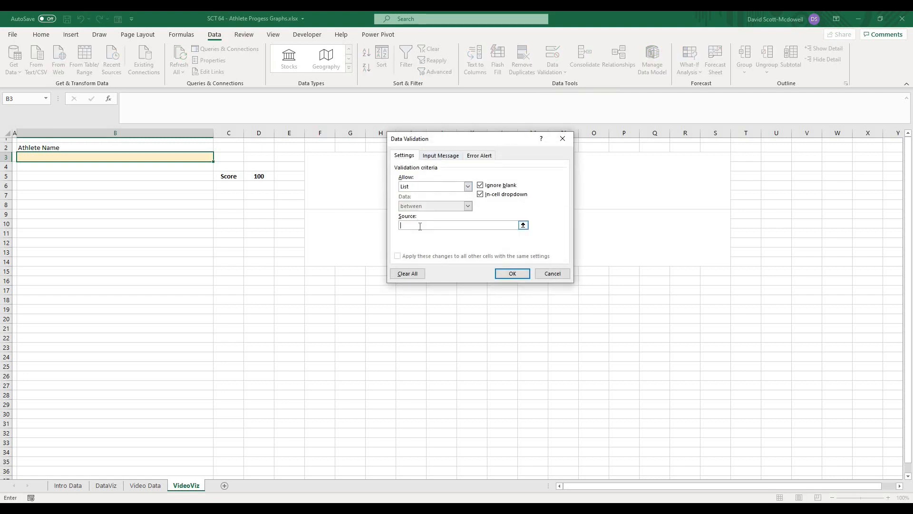
pyautogui.write('=')
pyautogui.write('indirect(\'TBL_Scores[athlete name]")')
pyautogui.click(513, 275)
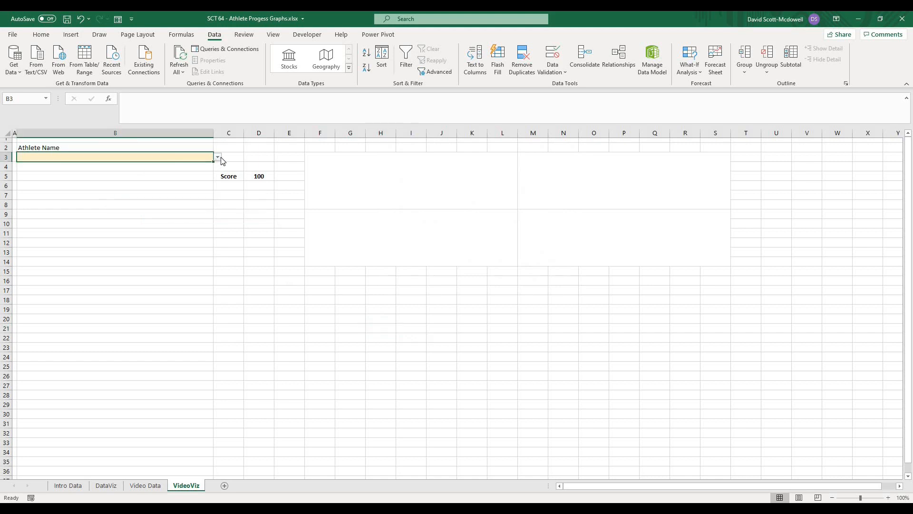
# - Test the athlete dropdown in B3 with athlete 3 and athlete 4, and settle on athlete 1
pyautogui.click(218, 158)
pyautogui.click(136, 180)
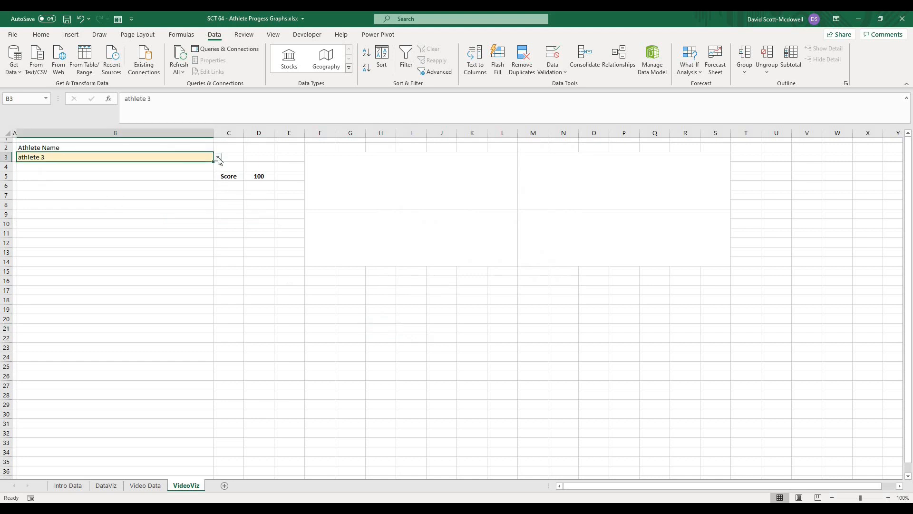
pyautogui.click(218, 157)
pyautogui.click(182, 183)
pyautogui.click(217, 158)
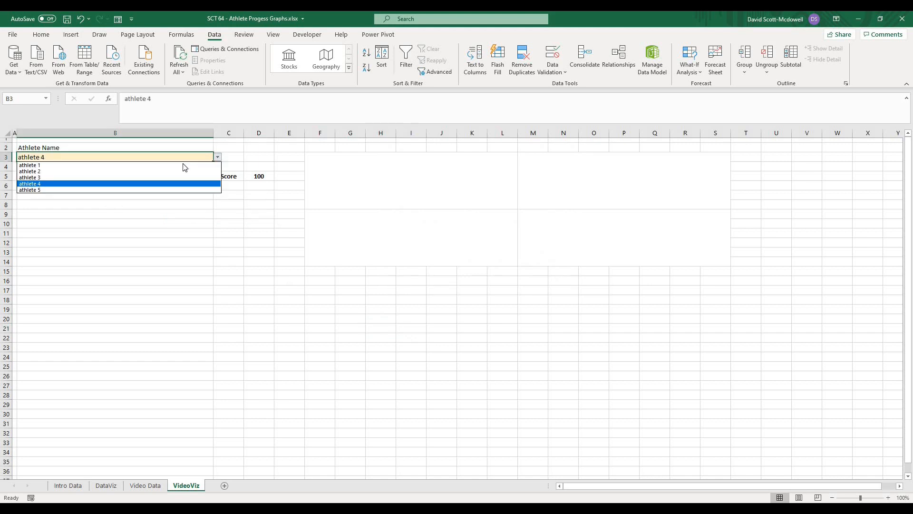
pyautogui.click(183, 165)
pyautogui.click(143, 231)
# - Add the heading "KPI's" in B5 and shade B6:B9 below it light gold
pyautogui.click(63, 177)
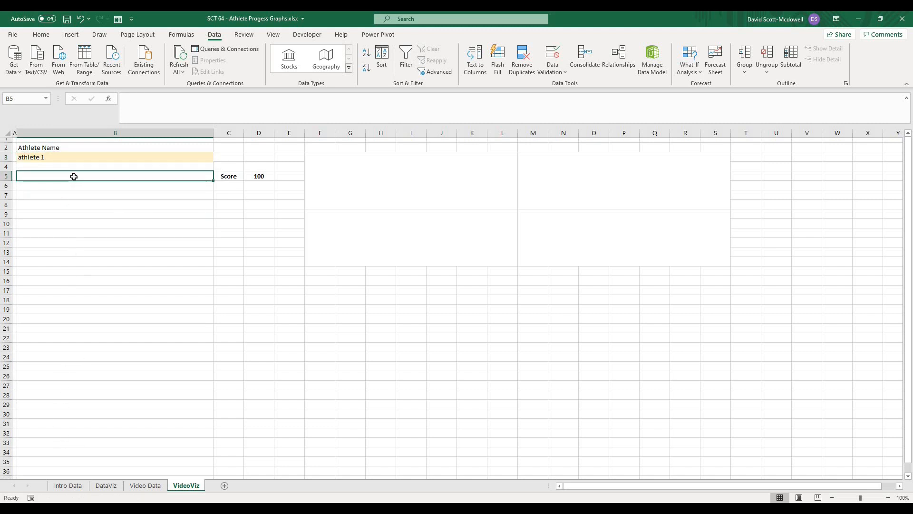
pyautogui.write('KP')
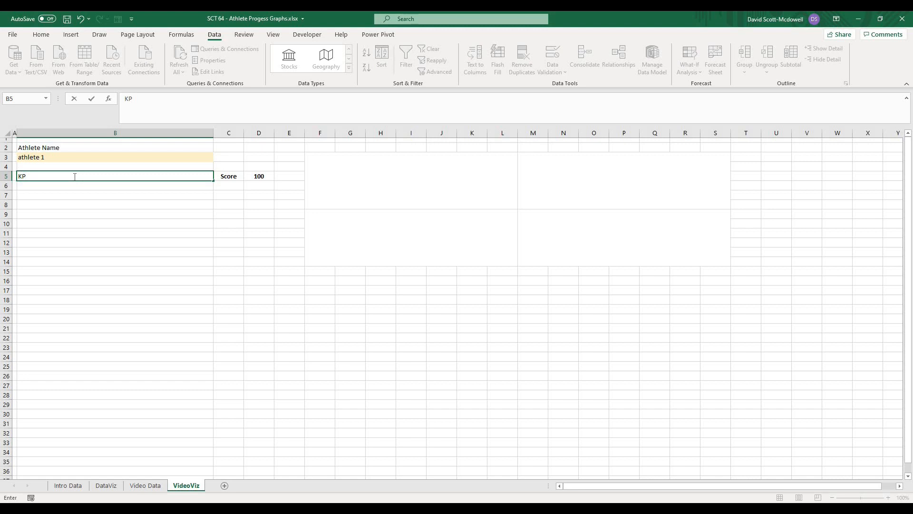
pyautogui.write("I's")
pyautogui.press('Return')
pyautogui.moveTo(76, 183); pyautogui.dragTo(84, 217)
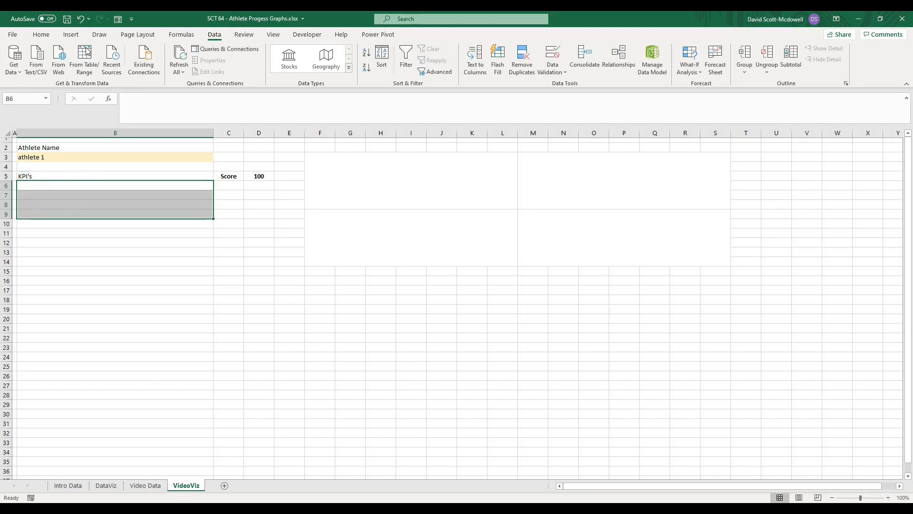
pyautogui.click(36, 37)
pyautogui.click(152, 68)
pyautogui.click(152, 265)
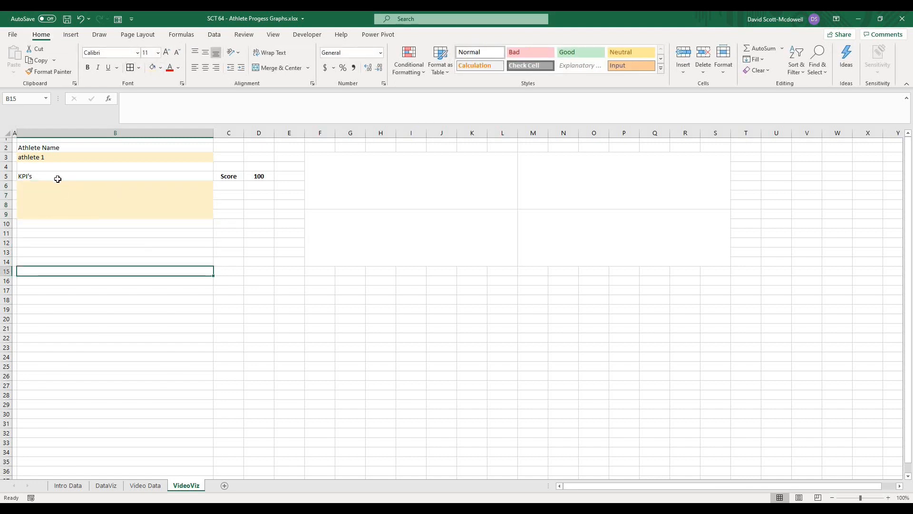
# - Add list data validation to B6 under the KPI's heading with the source =indirect("TBL_Scores[#headers]")
pyautogui.click(58, 178)
pyautogui.click(58, 186)
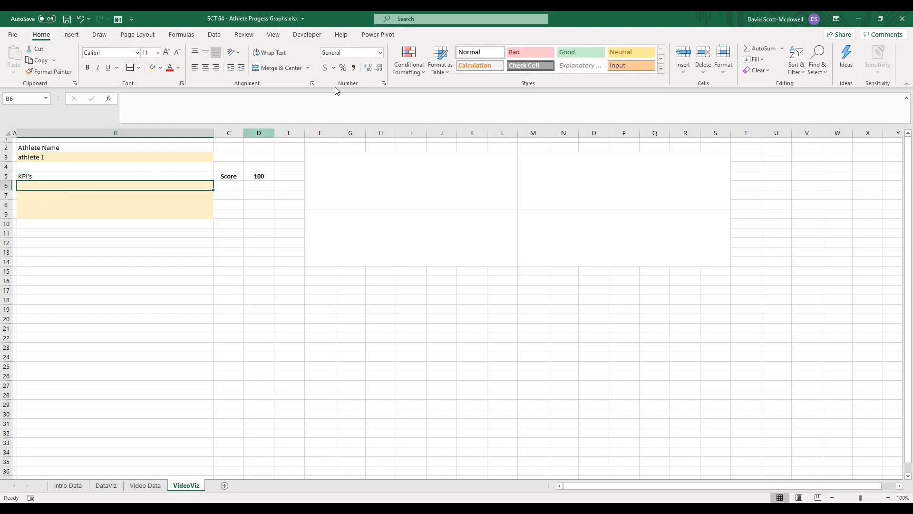
pyautogui.click(215, 34)
pyautogui.click(554, 71)
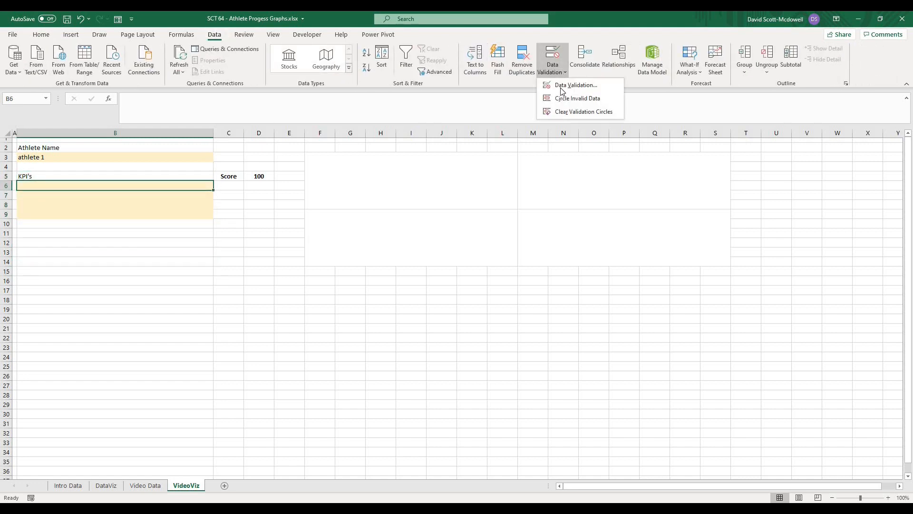
pyautogui.click(562, 88)
pyautogui.click(428, 187)
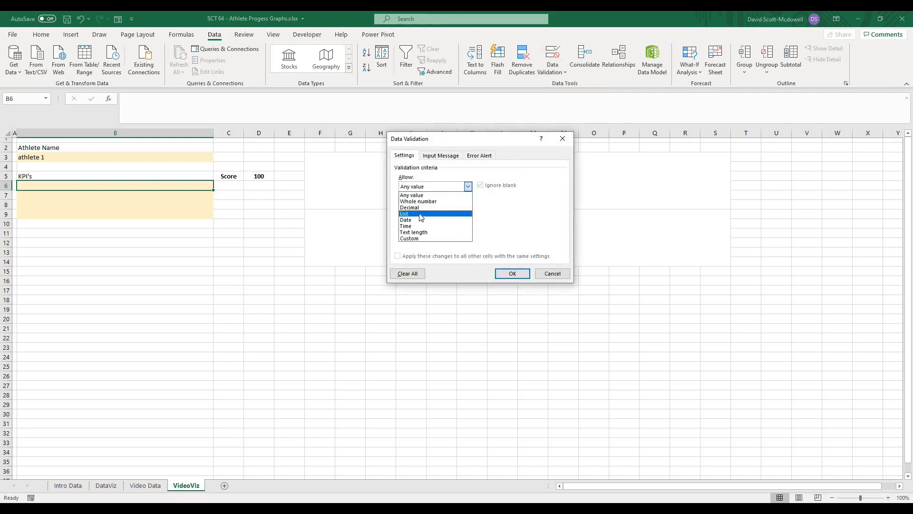
pyautogui.click(416, 213)
pyautogui.click(417, 225)
pyautogui.write('=in')
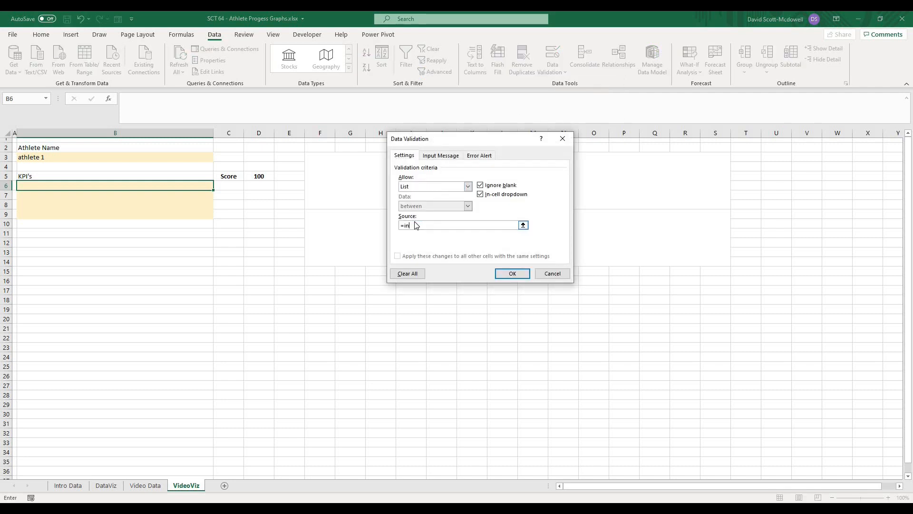
pyautogui.write("direct('TB")
pyautogui.write('L_Scores[#headers')
pyautogui.press('Return')
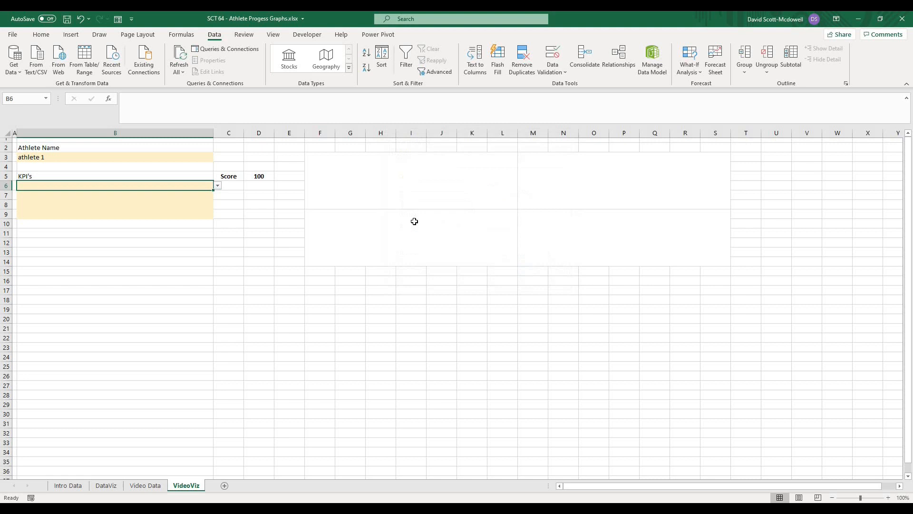
# - Choose CMJ Score from the dropdown in B6 and fill the cell down through B9
pyautogui.click(218, 186)
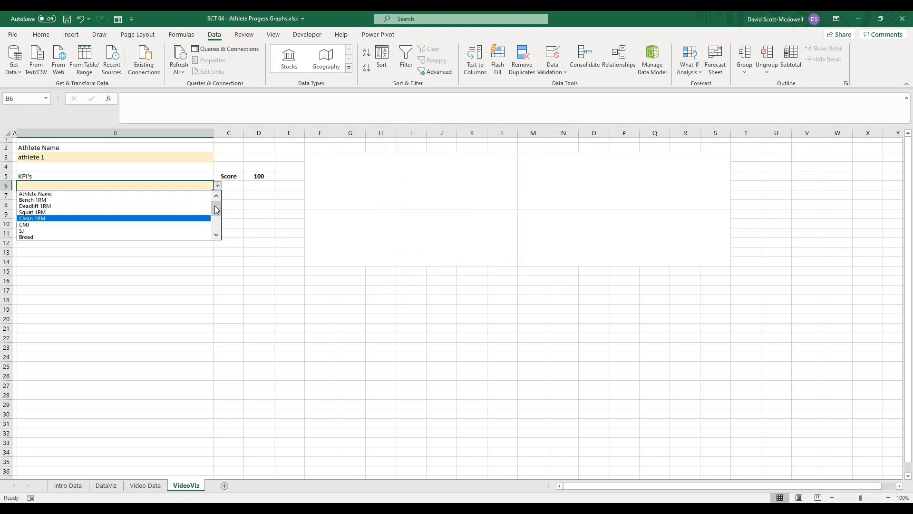
pyautogui.scroll(-2, 190, 226)
pyautogui.click(190, 227)
pyautogui.click(186, 194)
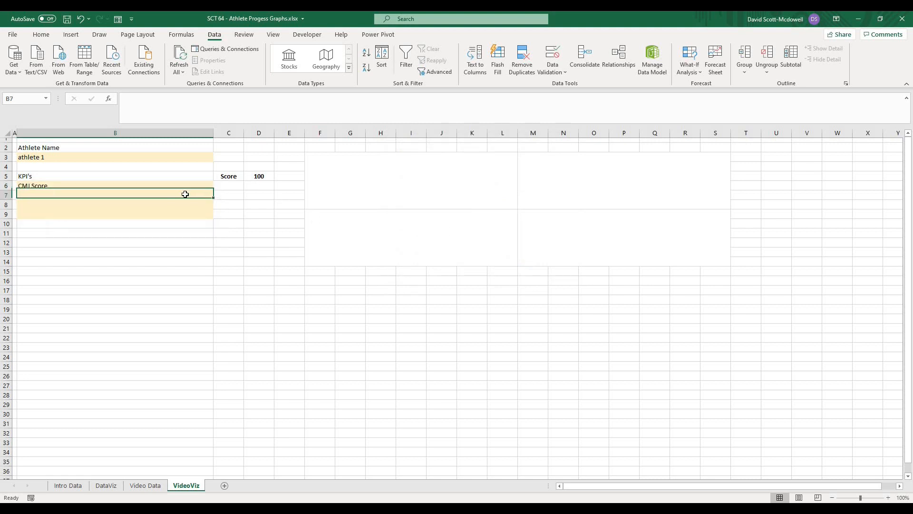
pyautogui.click(187, 186)
pyautogui.moveTo(213, 190); pyautogui.dragTo(214, 217)
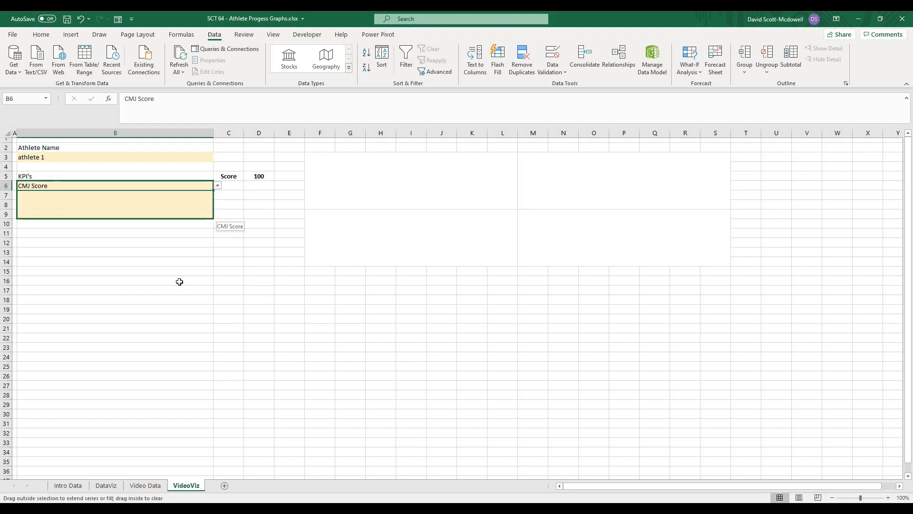
pyautogui.click(180, 288)
pyautogui.click(86, 200)
pyautogui.click(233, 297)
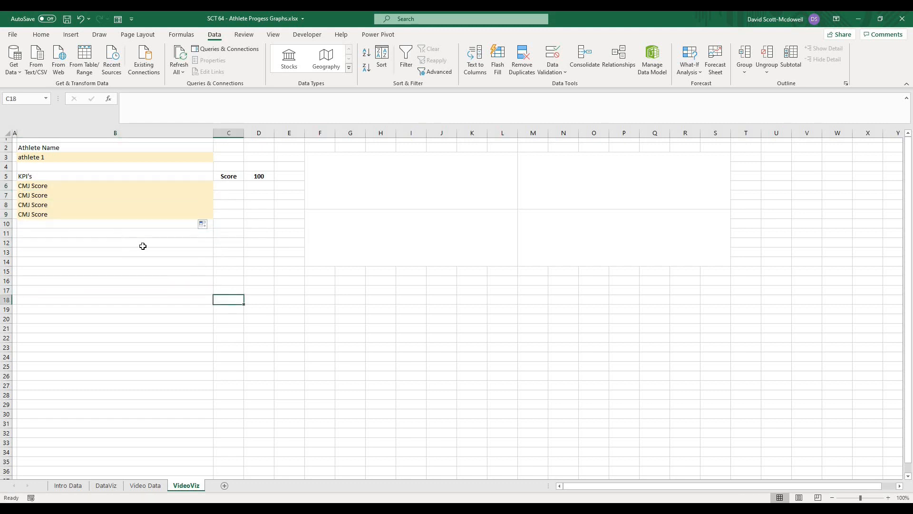
# - Add borders to B2:B3 and format the Athlete Name heading as centred bold red text on light grey
pyautogui.moveTo(42, 150); pyautogui.dragTo(41, 158)
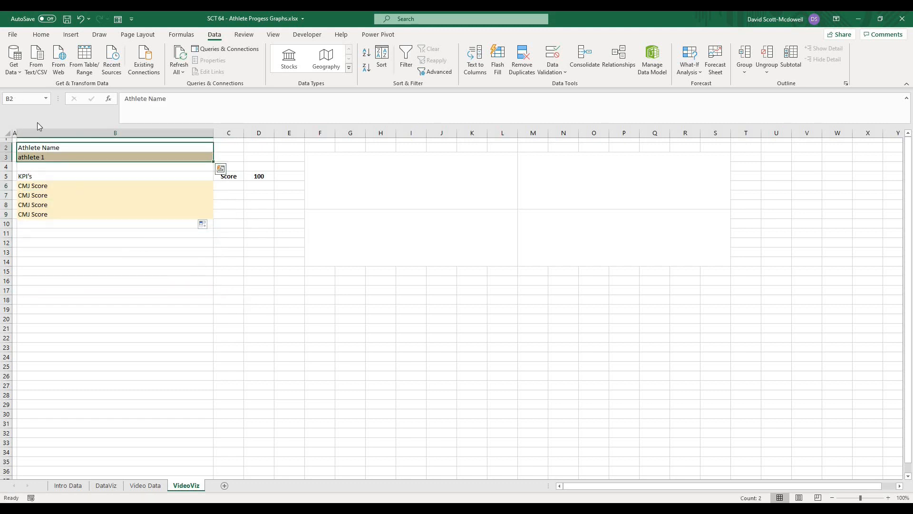
pyautogui.click(41, 34)
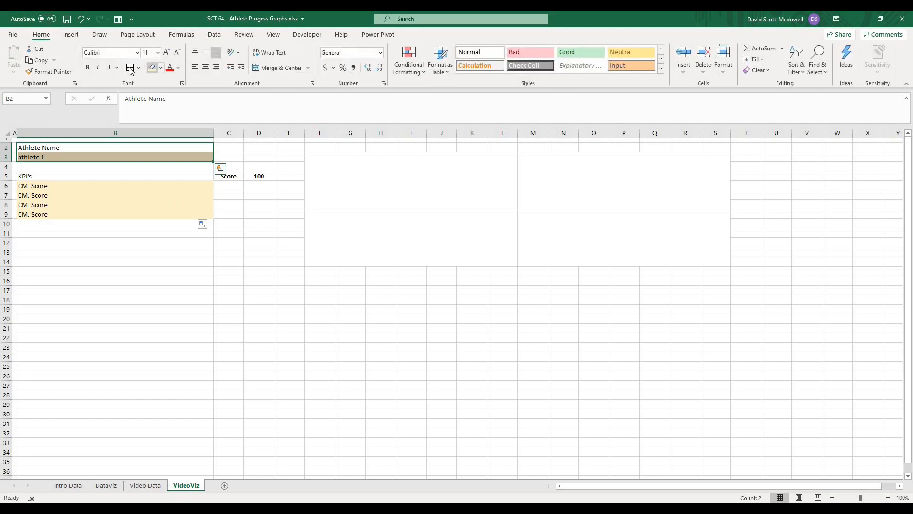
pyautogui.click(53, 147)
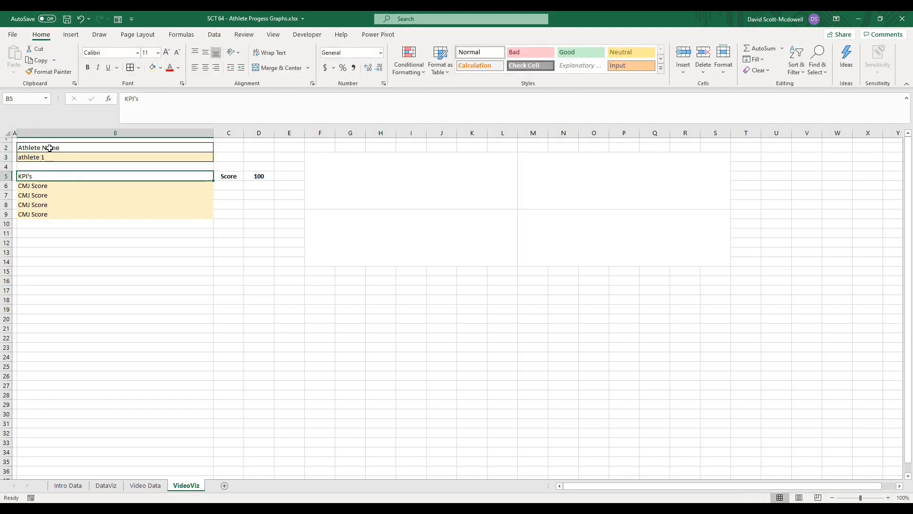
pyautogui.click(166, 67)
pyautogui.click(163, 67)
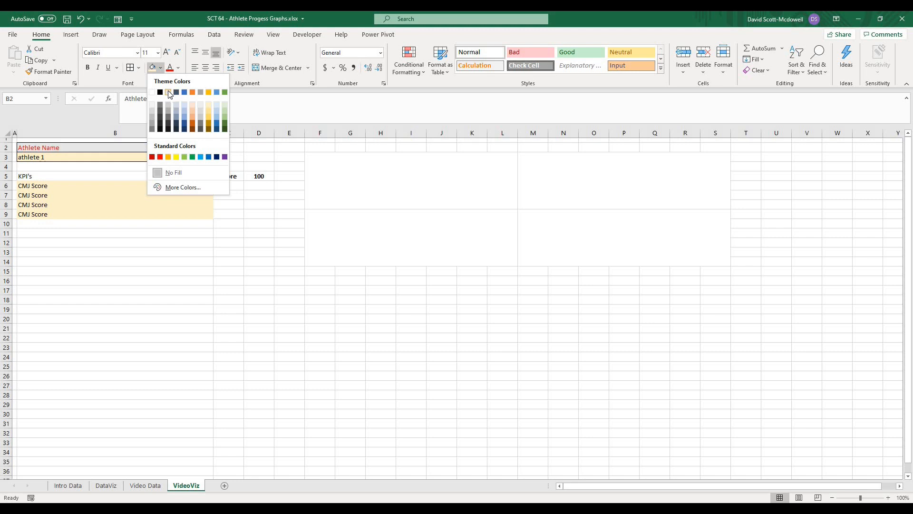
pyautogui.click(167, 91)
pyautogui.click(205, 67)
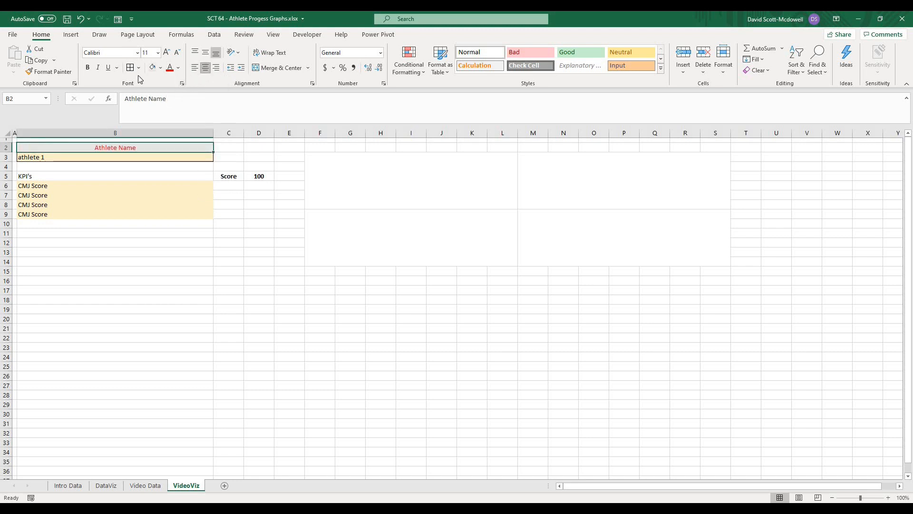
pyautogui.click(89, 67)
pyautogui.click(125, 175)
# - Copy only the formatting of the Athlete Name heading in B2 onto the KPI's heading in B5
pyautogui.click(118, 149)
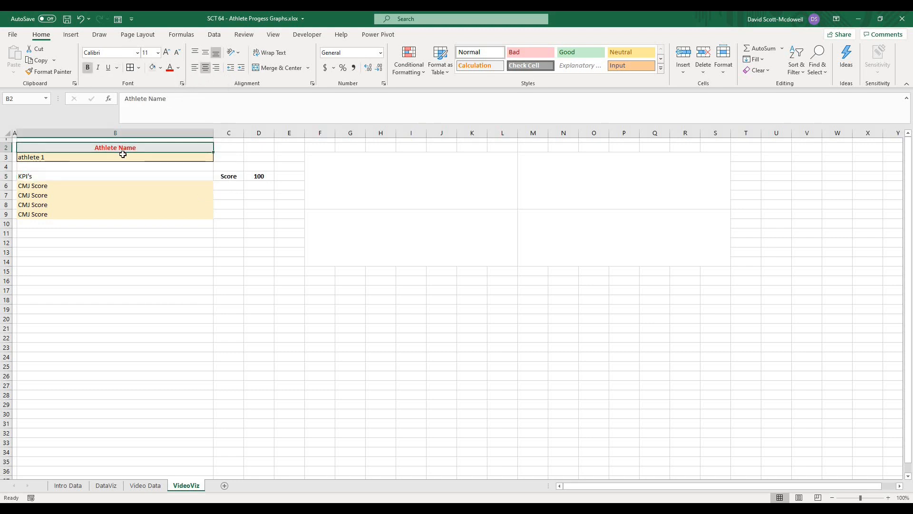
pyautogui.hotkey('ctrl', 'c')
pyautogui.rightClick(111, 176)
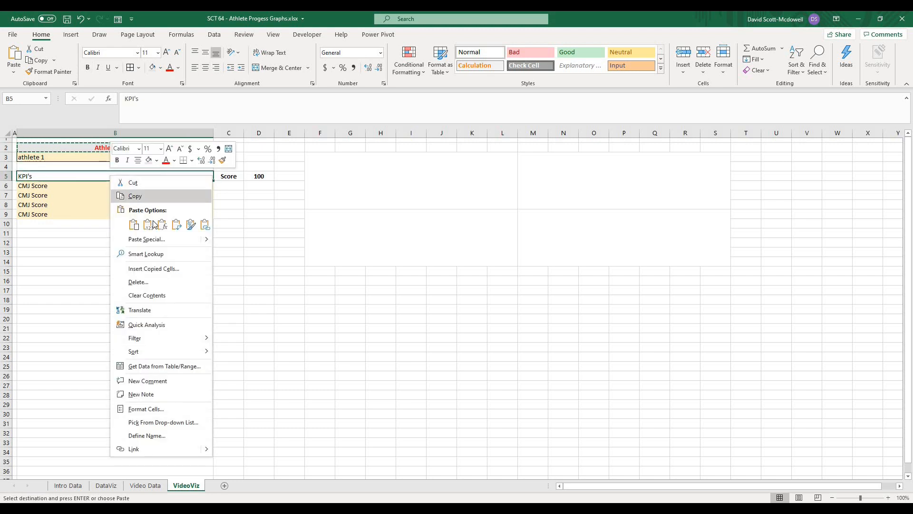
pyautogui.click(190, 225)
pyautogui.press('Down')
pyautogui.press('Down')
pyautogui.press('Down')
pyautogui.press('Down')
pyautogui.press('Down')
pyautogui.press('Down')
pyautogui.press('Down')
pyautogui.press('Down')
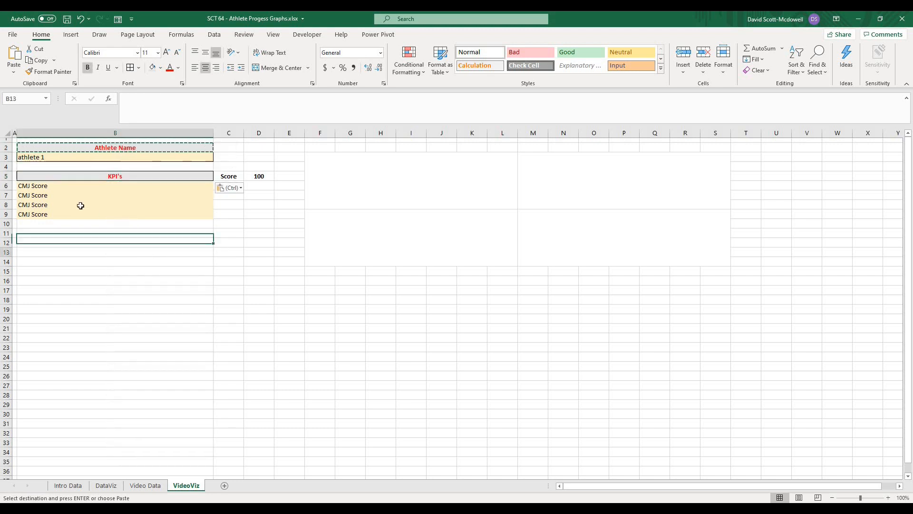
# - Add borders around all the KPI cells in B6:B9
pyautogui.moveTo(66, 187); pyautogui.dragTo(66, 214)
pyautogui.click(130, 67)
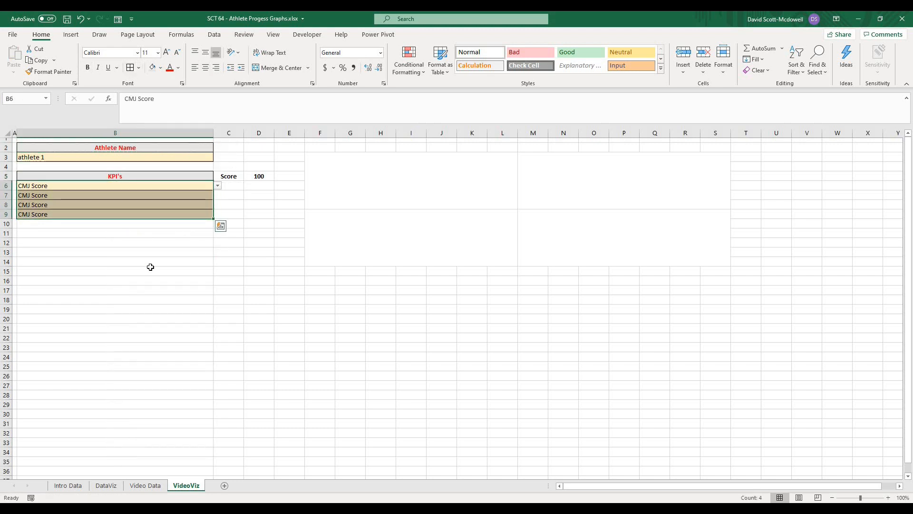
pyautogui.click(151, 270)
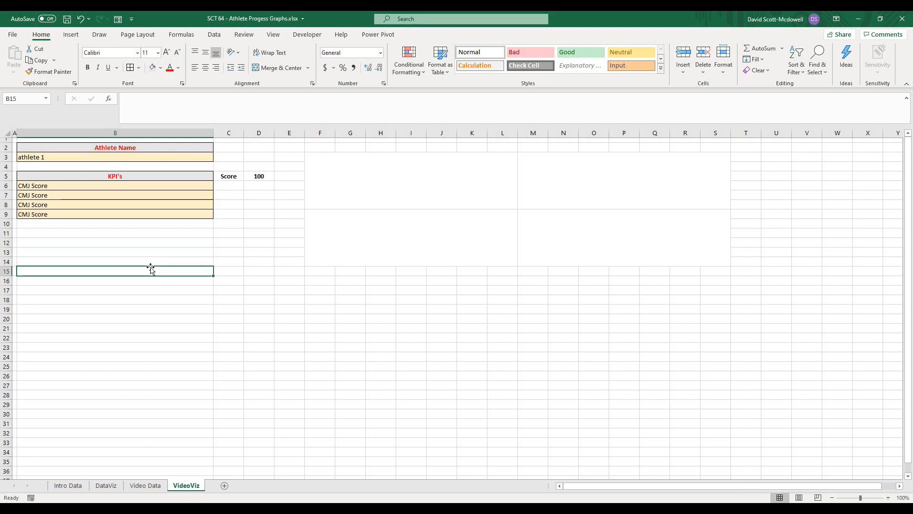
# - Repeat the formatting-only paste from the Athlete Name heading in B2 to the KPI's heading in B5
pyautogui.click(123, 147)
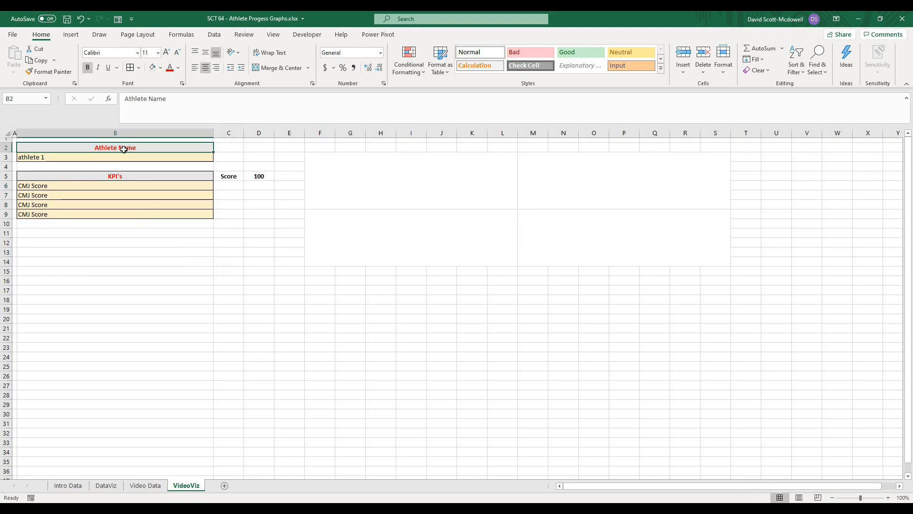
pyautogui.hotkey('ctrl', 'c')
pyautogui.click(121, 176)
pyautogui.rightClick(121, 176)
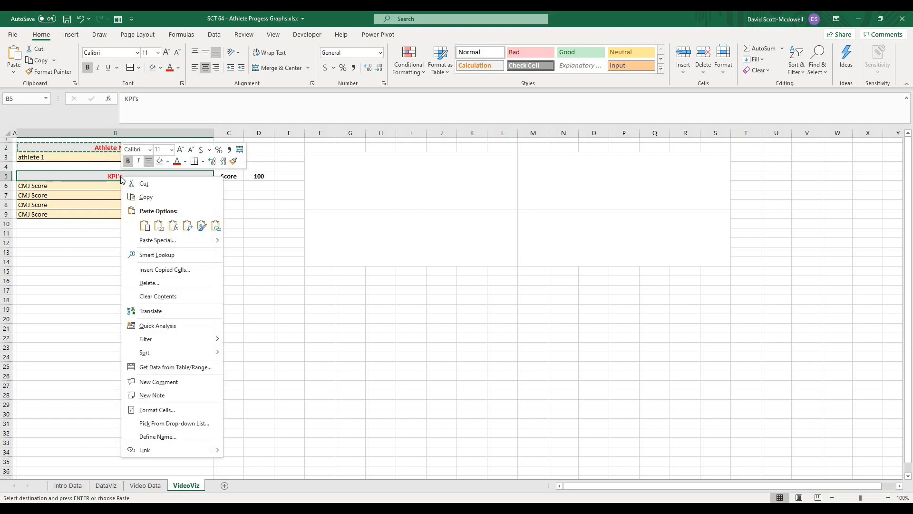
pyautogui.click(202, 226)
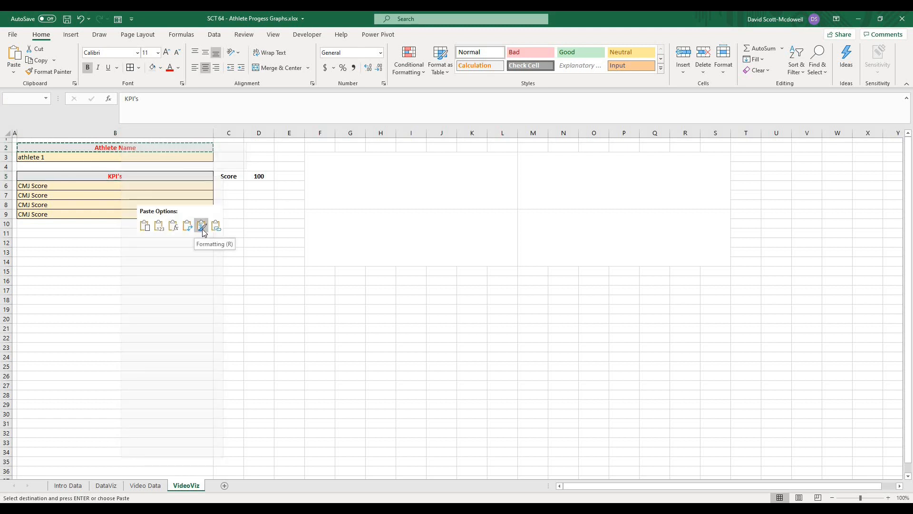
pyautogui.click(202, 226)
pyautogui.click(253, 243)
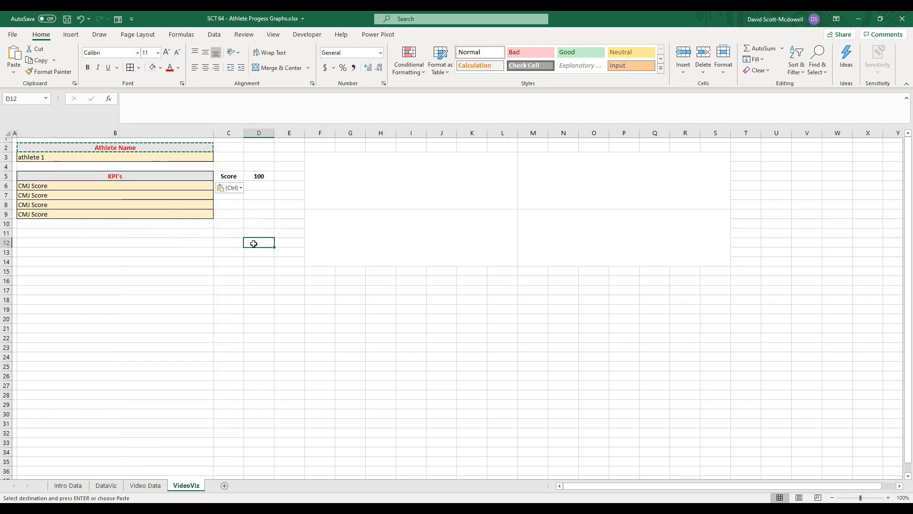
pyautogui.click(127, 253)
pyautogui.press('Escape')
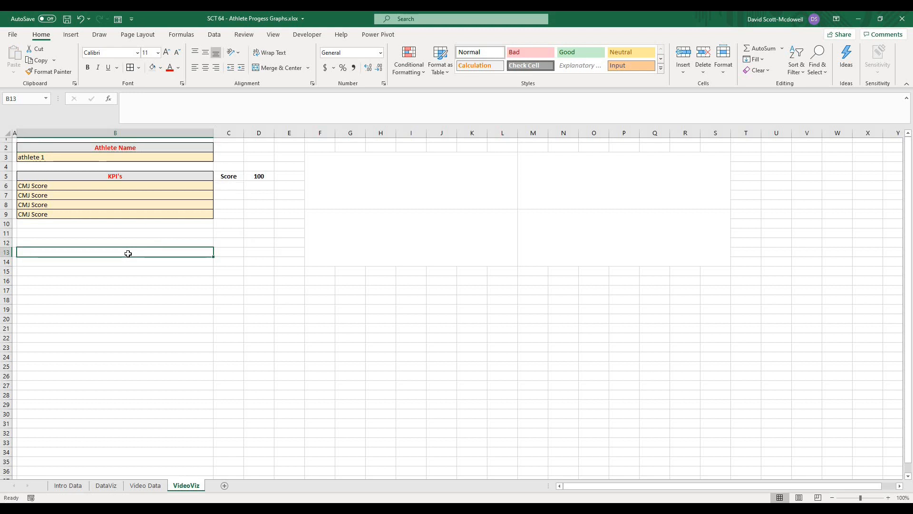
pyautogui.click(257, 177)
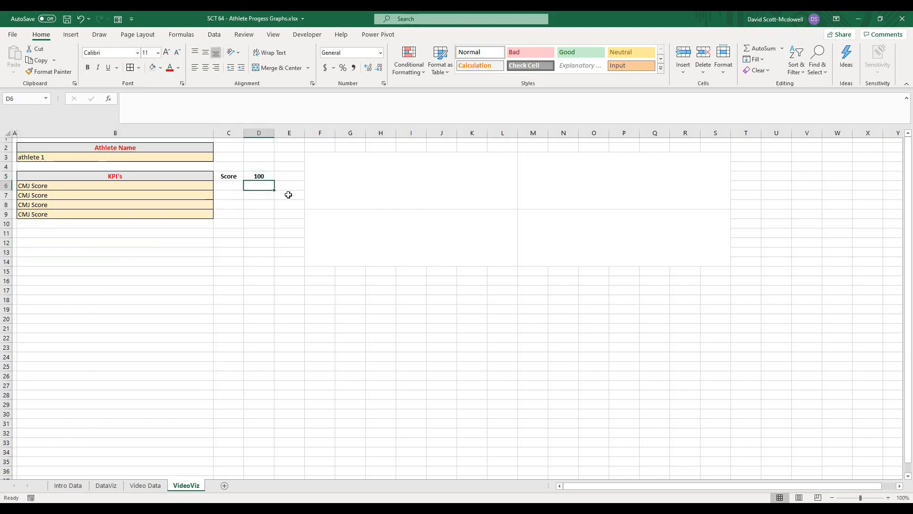
pyautogui.click(229, 193)
pyautogui.click(228, 186)
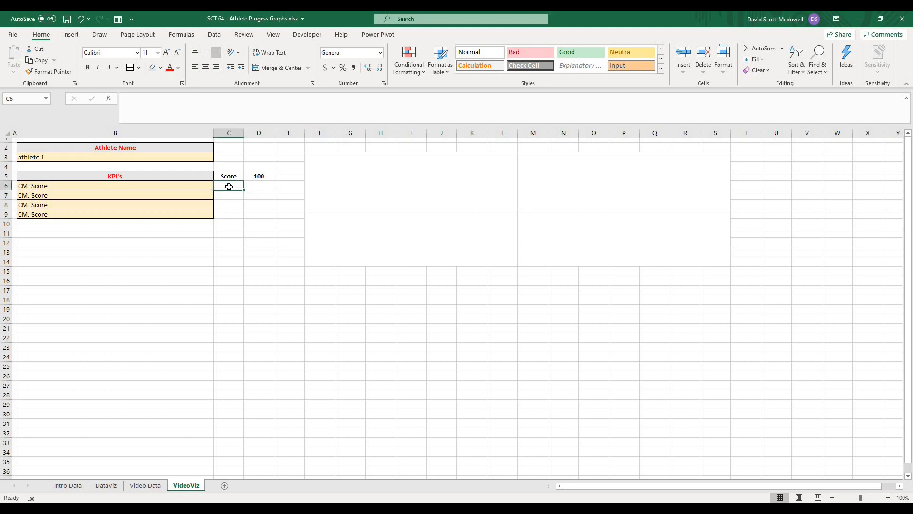
pyautogui.click(254, 186)
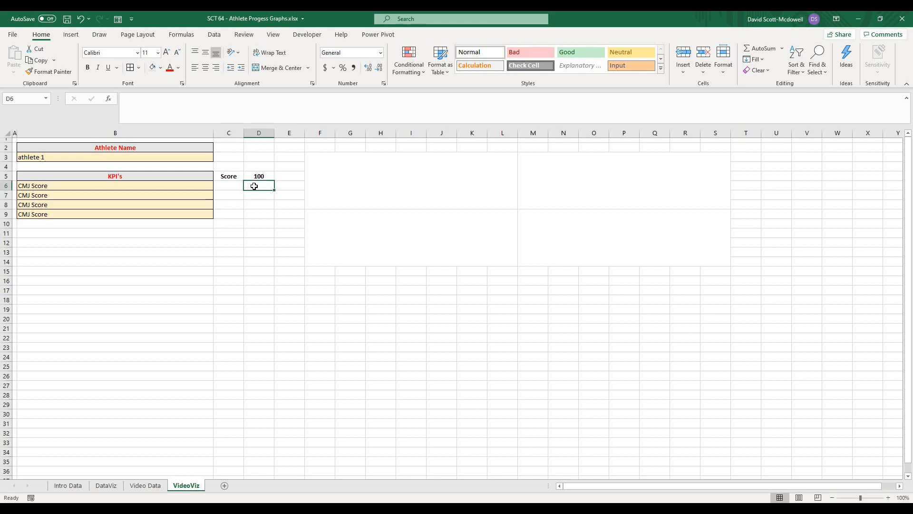
pyautogui.click(237, 183)
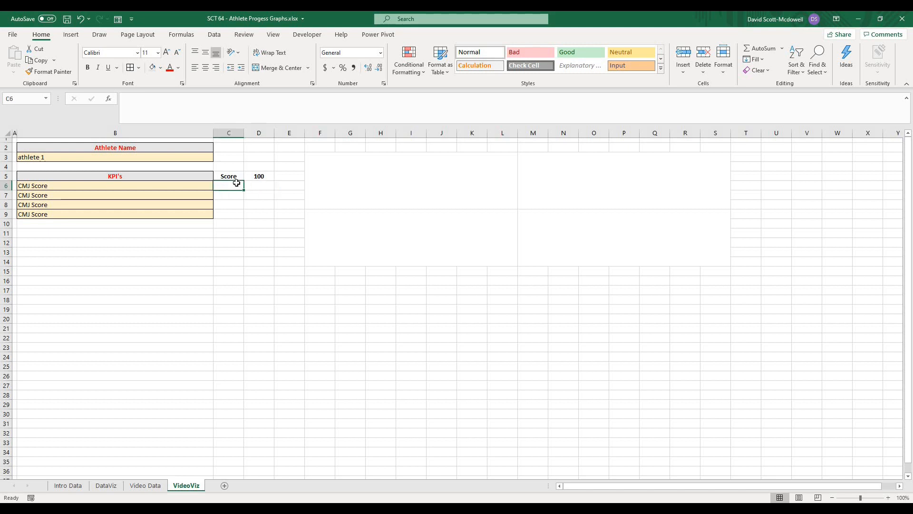
pyautogui.click(263, 185)
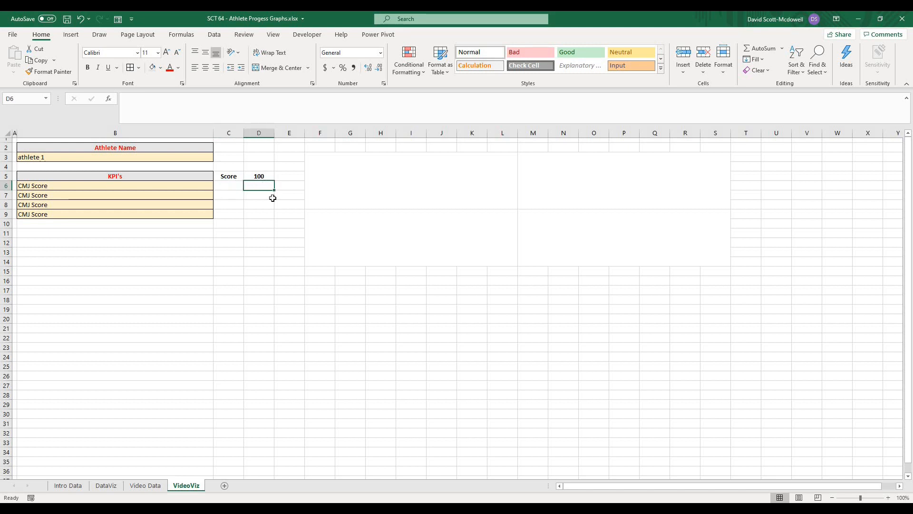
# - Enter 100 in each of the cells D6:D9 beside the four KPIs, leaving D10 empty
pyautogui.click(270, 197)
pyautogui.click(261, 186)
pyautogui.write('100')
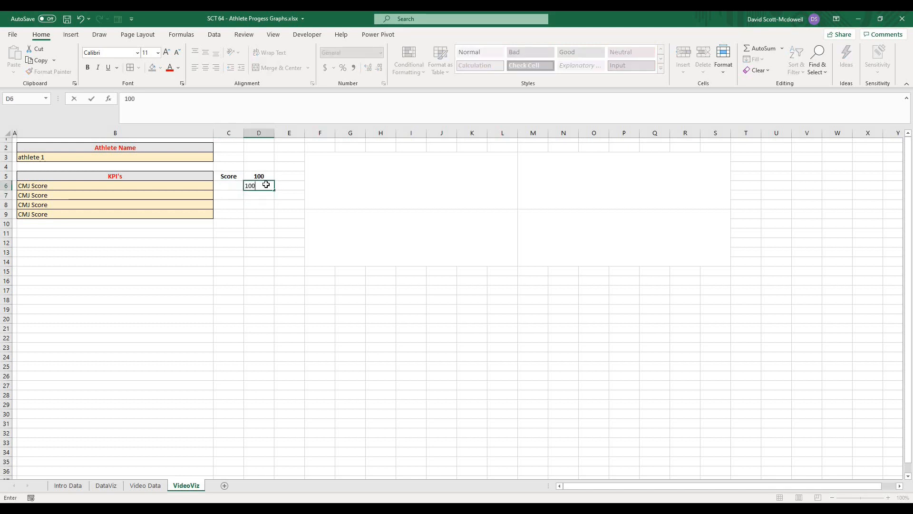
pyautogui.press('Return')
pyautogui.write('100')
pyautogui.press('Return')
pyautogui.write('100')
pyautogui.press('Return')
pyautogui.write('10')
pyautogui.press('Return')
pyautogui.write('0')
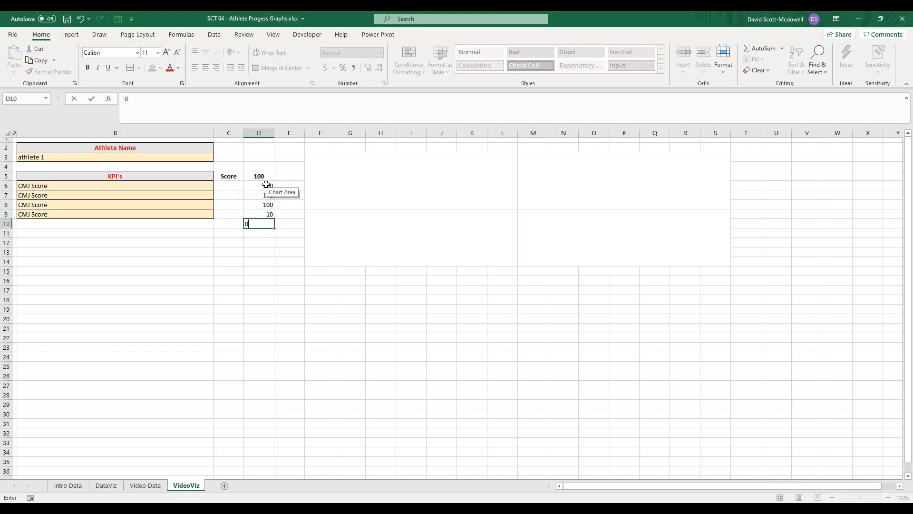
pyautogui.press('Up')
pyautogui.write('100')
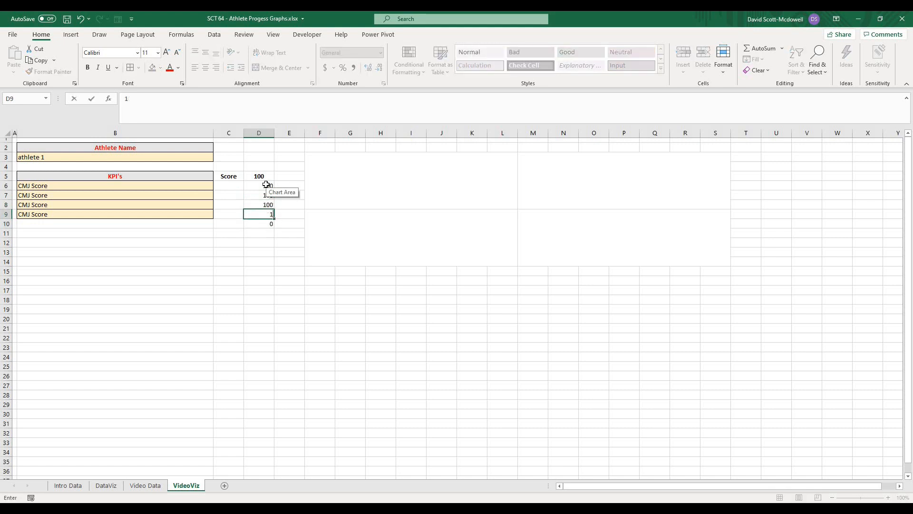
pyautogui.press('Return')
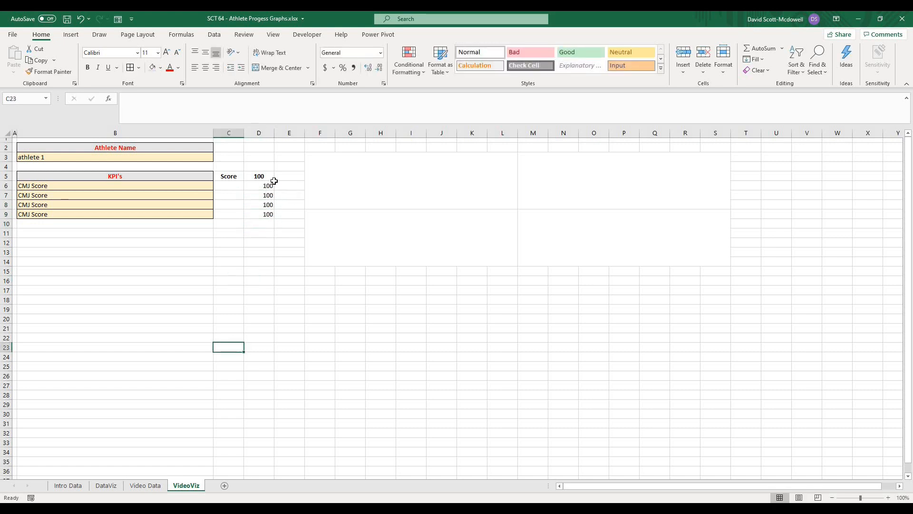
pyautogui.moveTo(269, 186); pyautogui.dragTo(266, 214)
pyautogui.click(266, 249)
# - Start a FILTER formula in C6 whose array is INDIRECT("tbl_scores["&B6&"]", built from the KPI name in B6
pyautogui.click(232, 186)
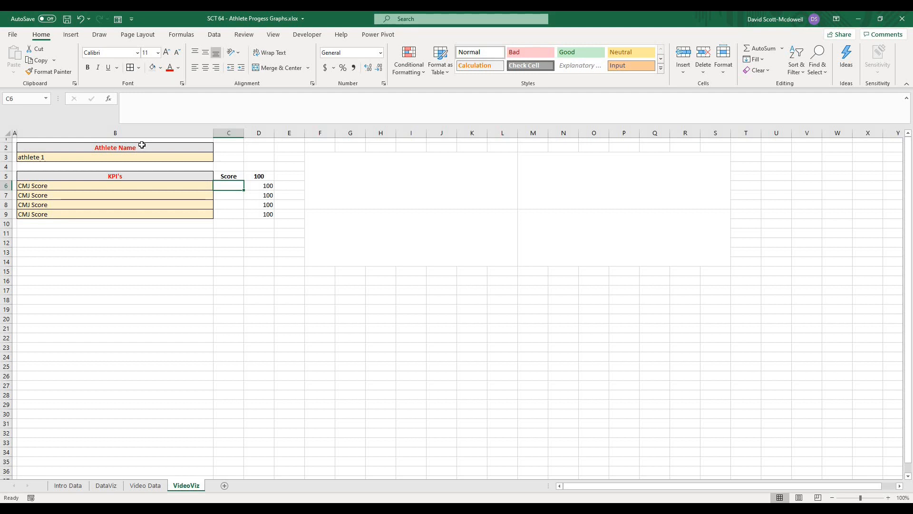
pyautogui.write('=filter(ind')
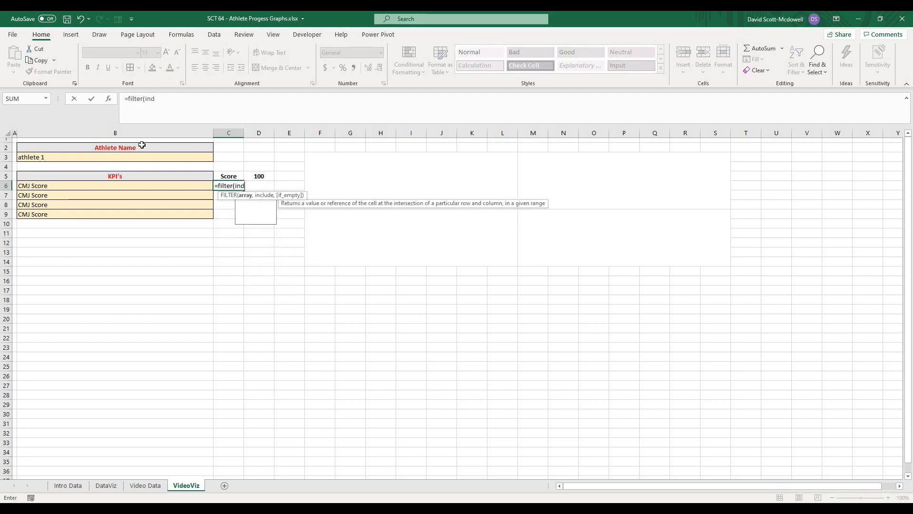
pyautogui.write('irect(')
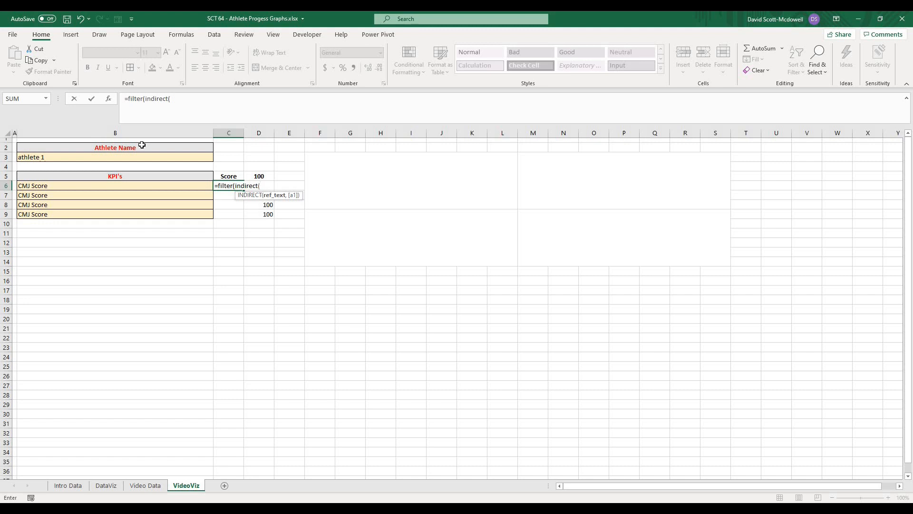
pyautogui.press('BackSpace')
pyautogui.press('BackSpace')
pyautogui.press('BackSpace')
pyautogui.press('BackSpace')
pyautogui.press('BackSpace')
pyautogui.press('BackSpace')
pyautogui.press('BackSpace')
pyautogui.press('BackSpace')
pyautogui.press('BackSpace')
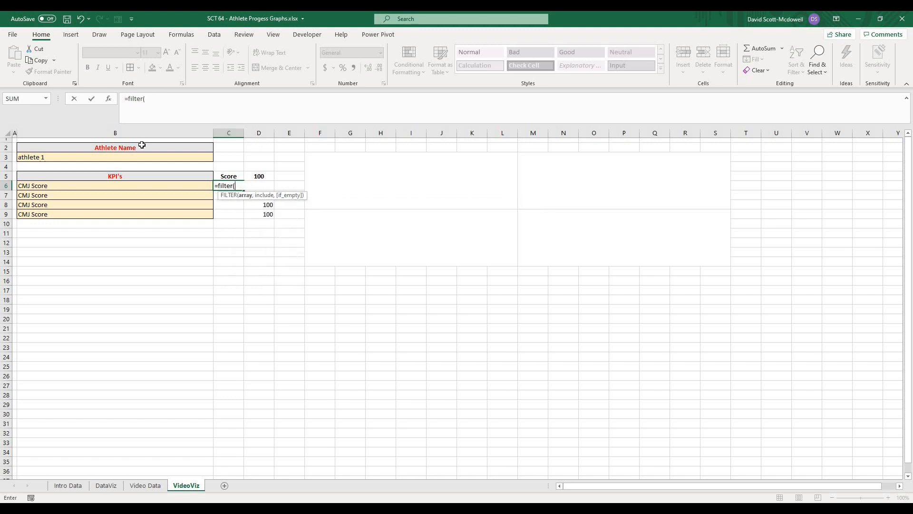
pyautogui.write('indirect(')
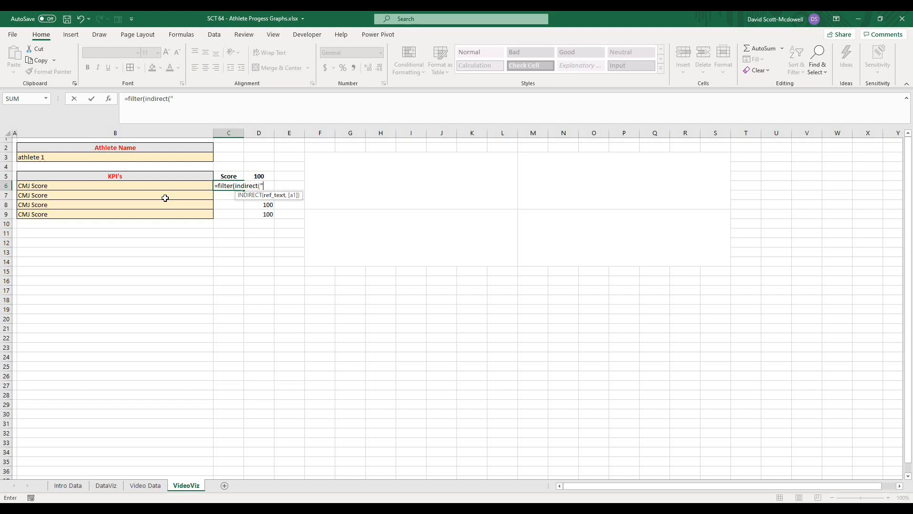
pyautogui.write('"tbl_sco')
pyautogui.write('&')
pyautogui.click(169, 187)
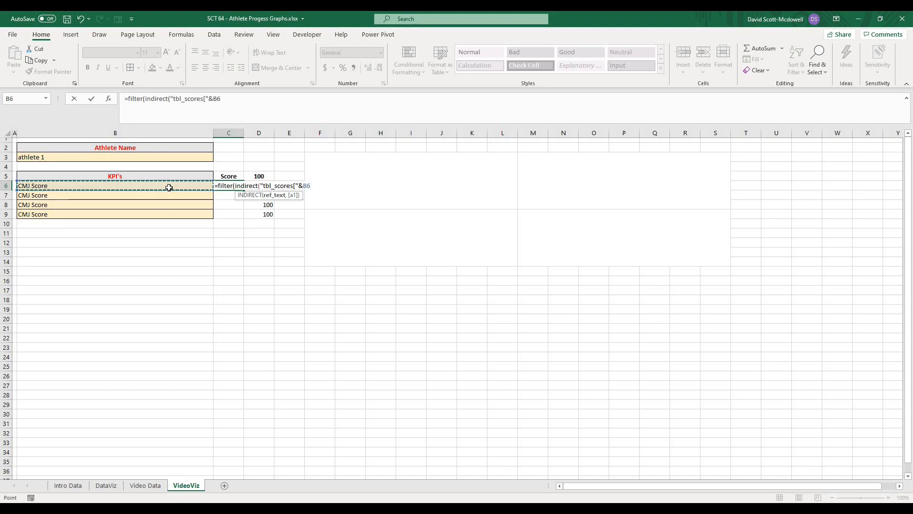
pyautogui.write('&')
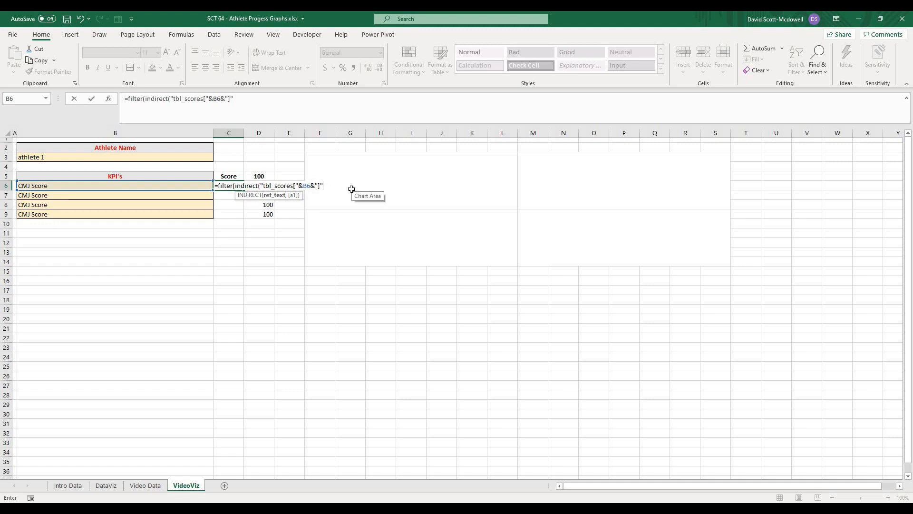
# - Add the filter condition tbl_scores[Athlete Name]=$B$3 to the C6 formula, with "" as the value when nothing matches
pyautogui.write(',')
pyautogui.write('tbl_')
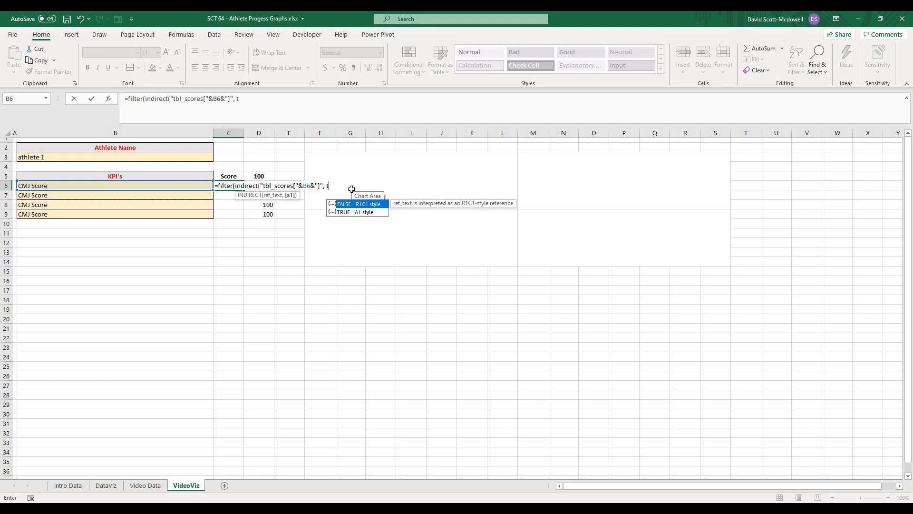
pyautogui.write('s')
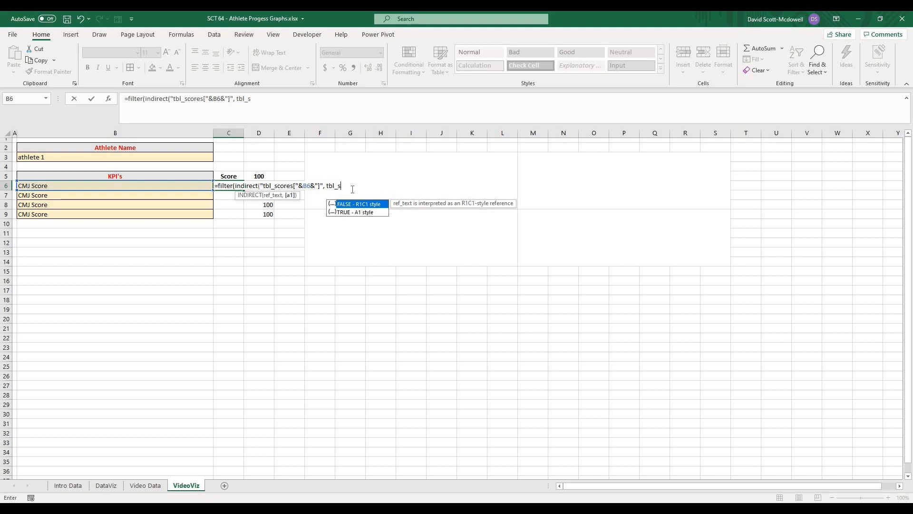
pyautogui.write('cores')
pyautogui.write('[Athlete Name')
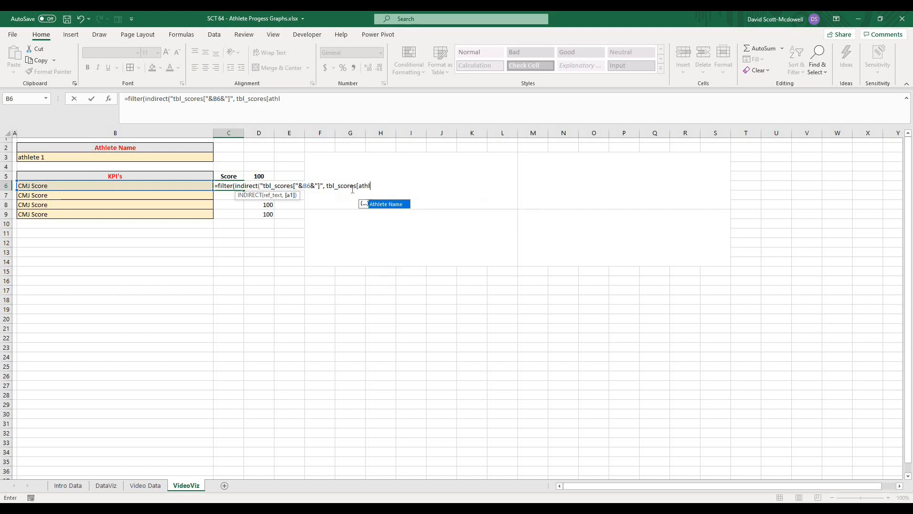
pyautogui.press('Tab')
pyautogui.write(']')
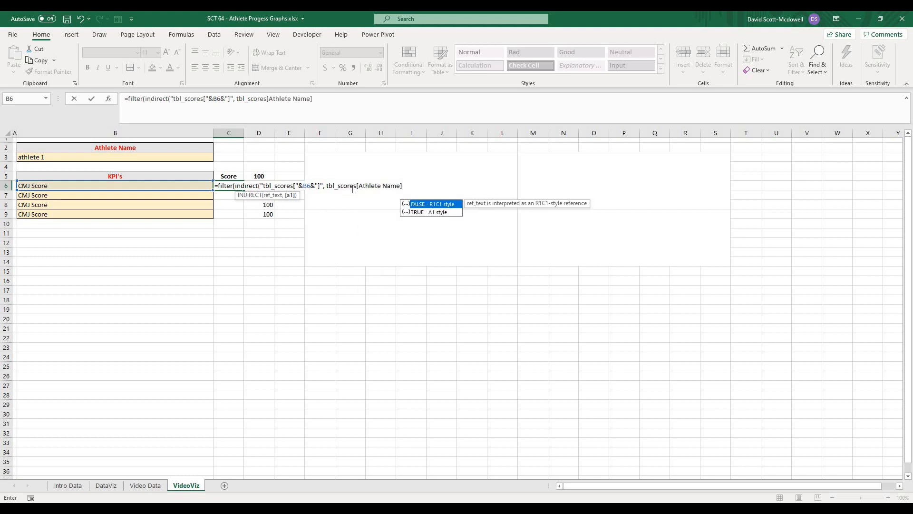
pyautogui.write('=')
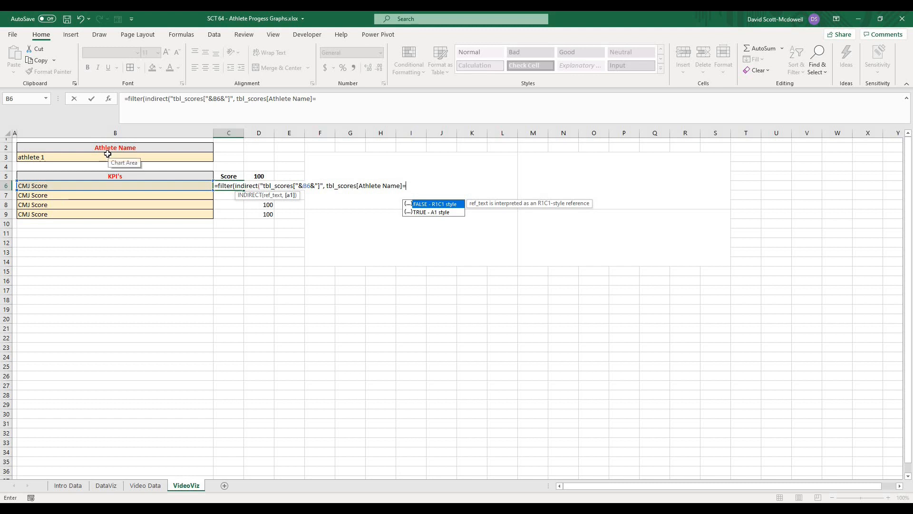
pyautogui.click(107, 154)
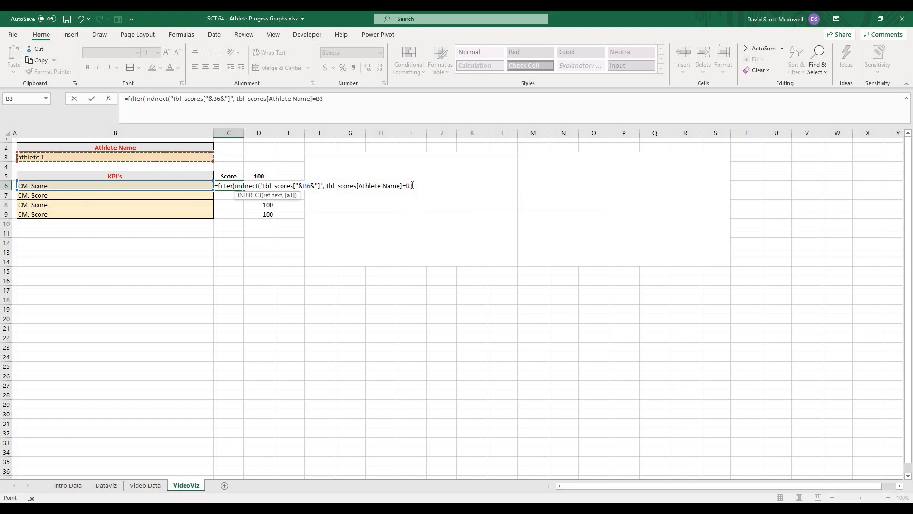
pyautogui.press('F4')
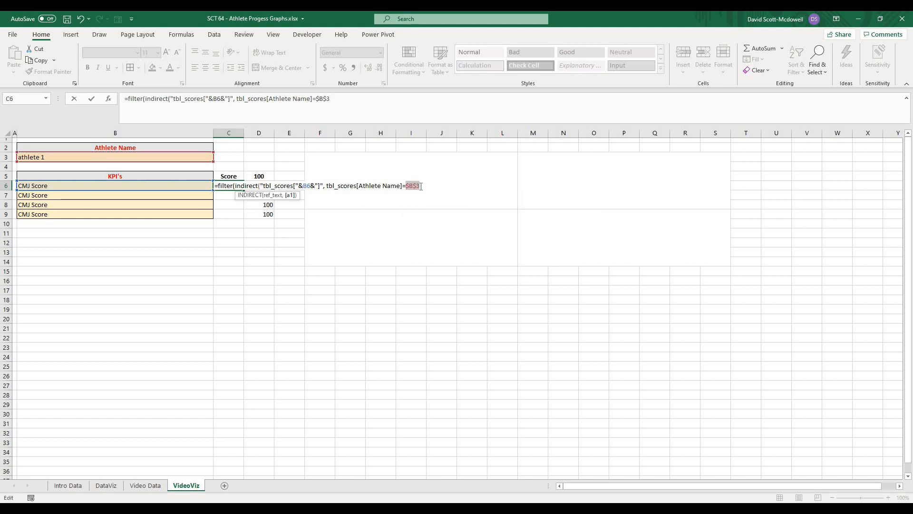
pyautogui.write(',')
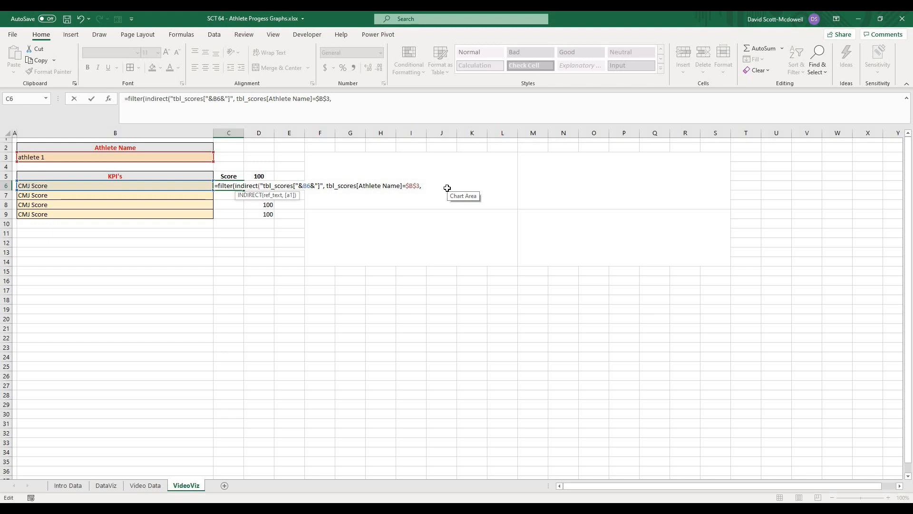
pyautogui.write(' "")')
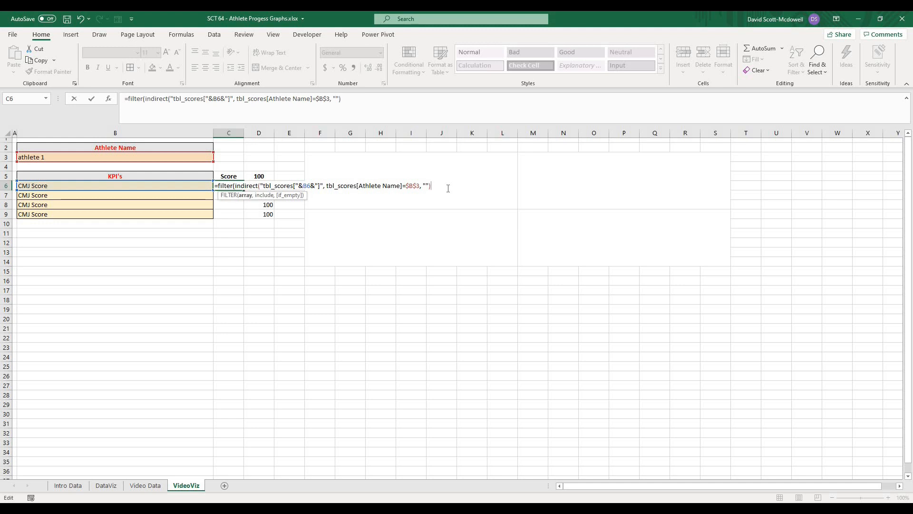
# - Add the missing closing parenthesis of INDIRECT after "]" in the C6 formula and enter the formula
pyautogui.click(326, 185)
pyautogui.write(')')
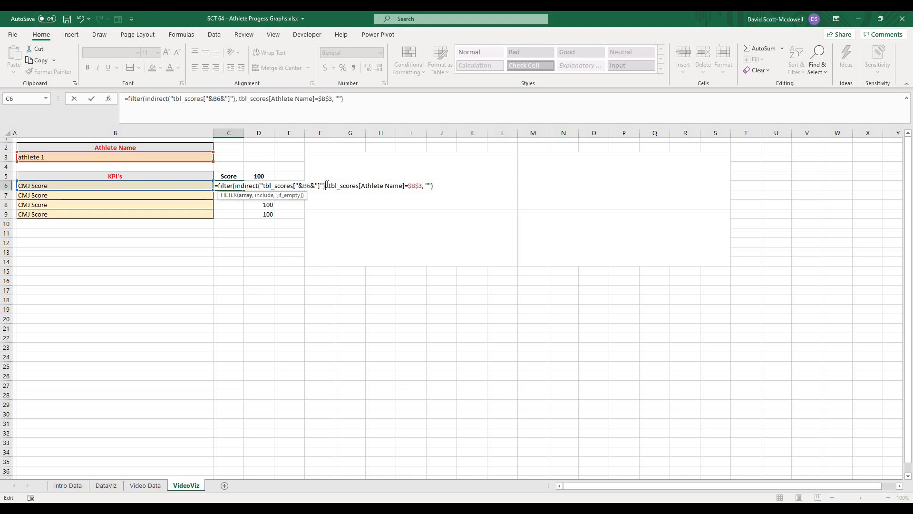
pyautogui.click(429, 185)
pyautogui.click(434, 185)
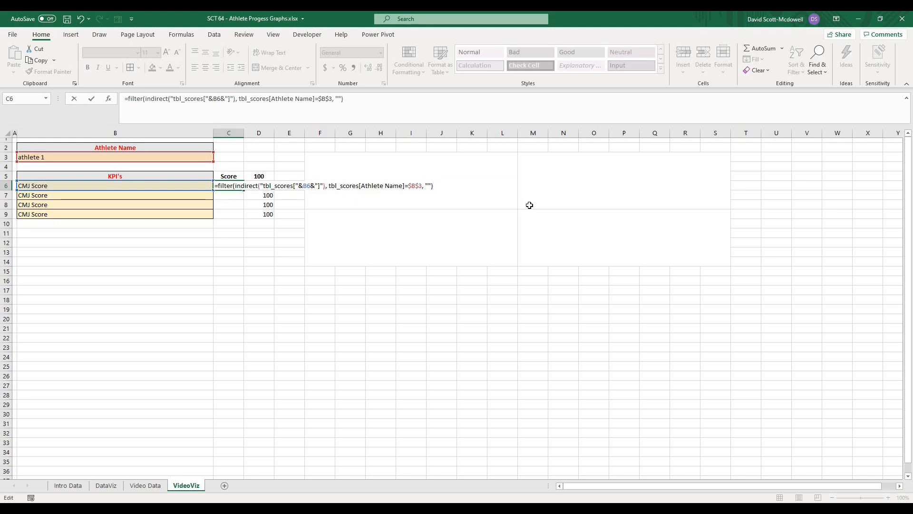
pyautogui.press('Return')
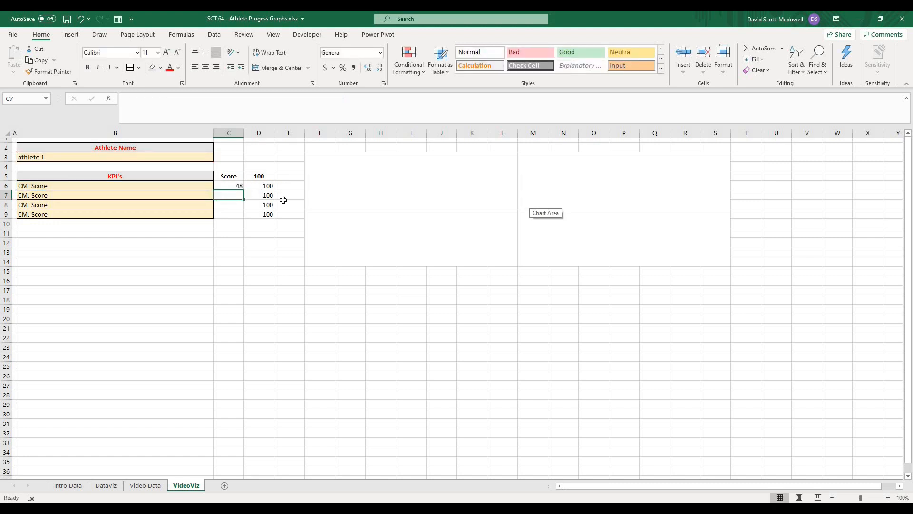
# - Examine how the score formula in C6 refers to the KPI in B6 and the athlete in B3, leaving it unchanged
pyautogui.click(129, 185)
pyautogui.click(236, 186)
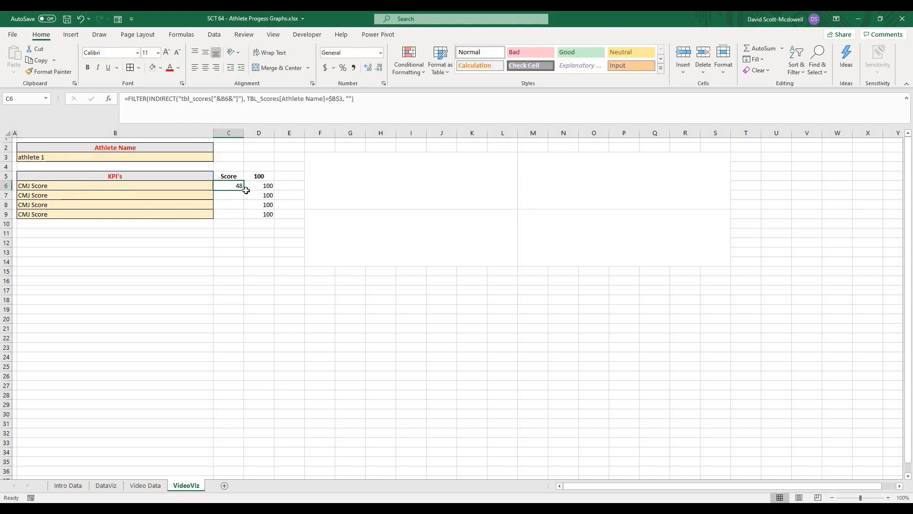
pyautogui.click(133, 189)
pyautogui.click(116, 194)
pyautogui.click(104, 188)
pyautogui.click(235, 188)
pyautogui.click(225, 99)
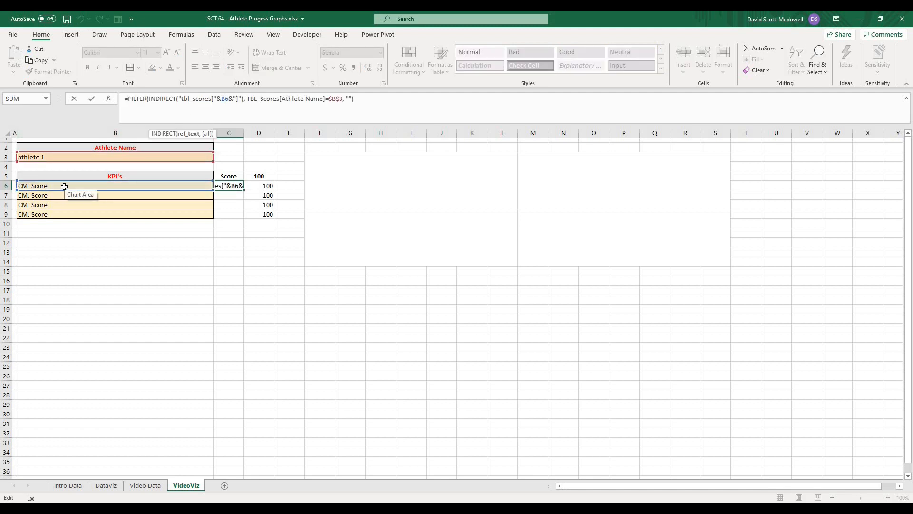
pyautogui.click(339, 98)
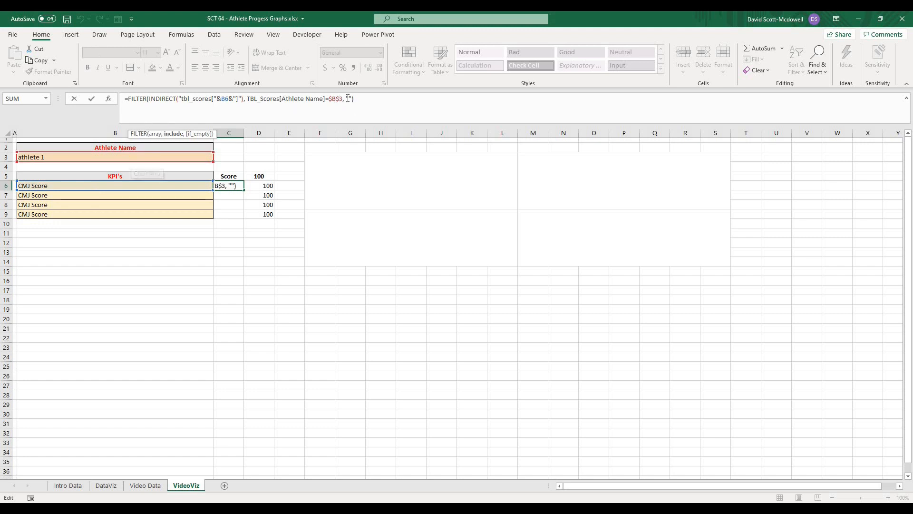
pyautogui.click(356, 99)
pyautogui.press('Return')
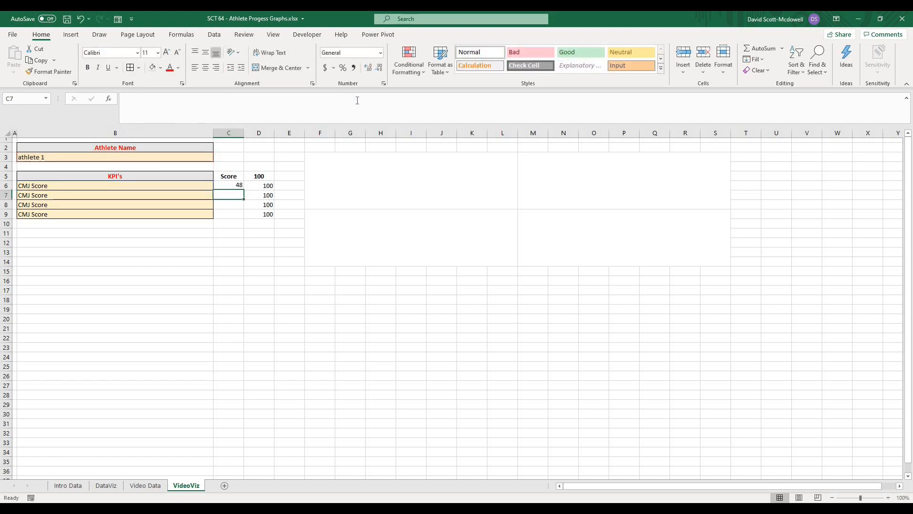
# - Fill the score formula from C6 down through C9
pyautogui.click(240, 186)
pyautogui.moveTo(244, 190); pyautogui.dragTo(242, 216)
pyautogui.click(229, 271)
# - Choose SJ Score in B7, Broad Score in B8 and Clean Score in B9 as the remaining KPIs
pyautogui.click(173, 195)
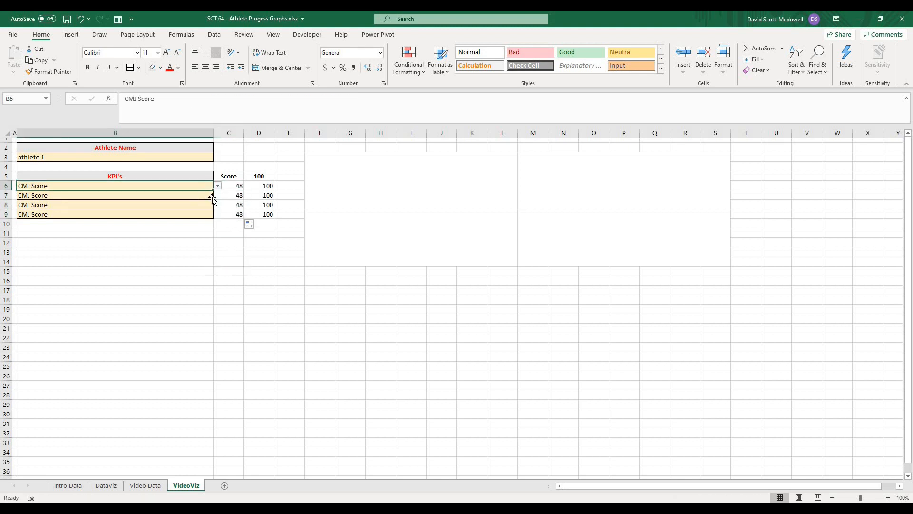
pyautogui.click(217, 195)
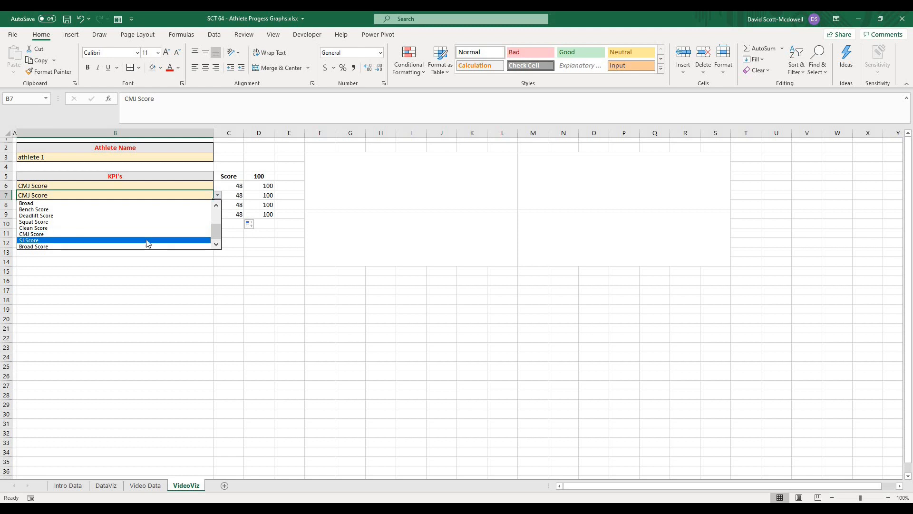
pyautogui.click(147, 240)
pyautogui.click(207, 206)
pyautogui.click(217, 204)
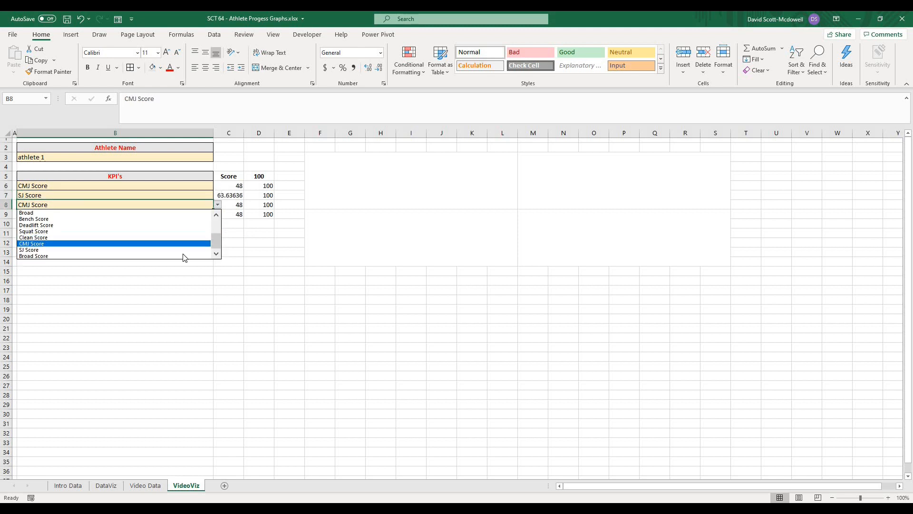
pyautogui.click(183, 254)
pyautogui.click(203, 213)
pyautogui.click(217, 214)
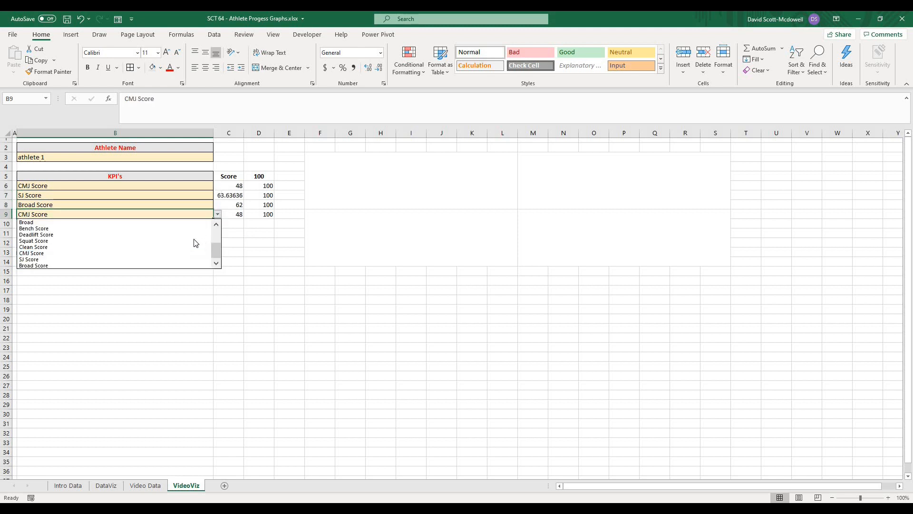
pyautogui.click(189, 248)
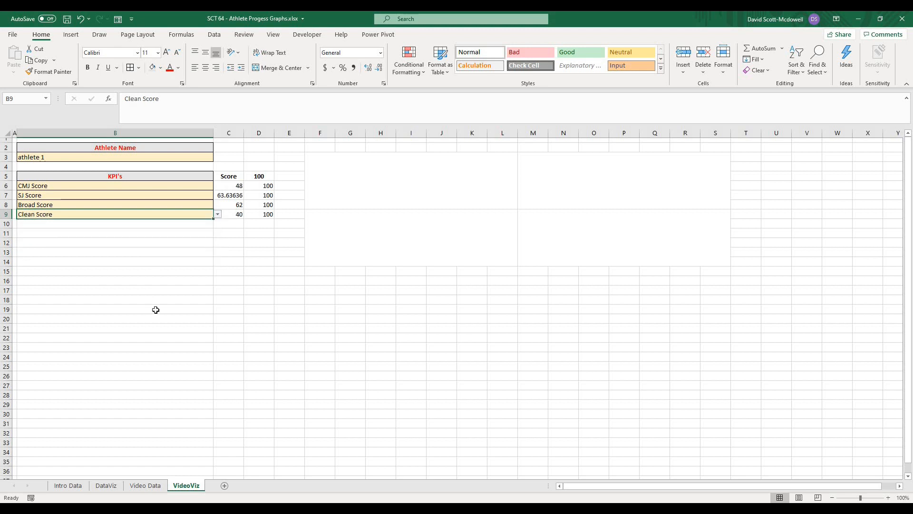
pyautogui.click(155, 309)
pyautogui.click(265, 269)
pyautogui.click(233, 196)
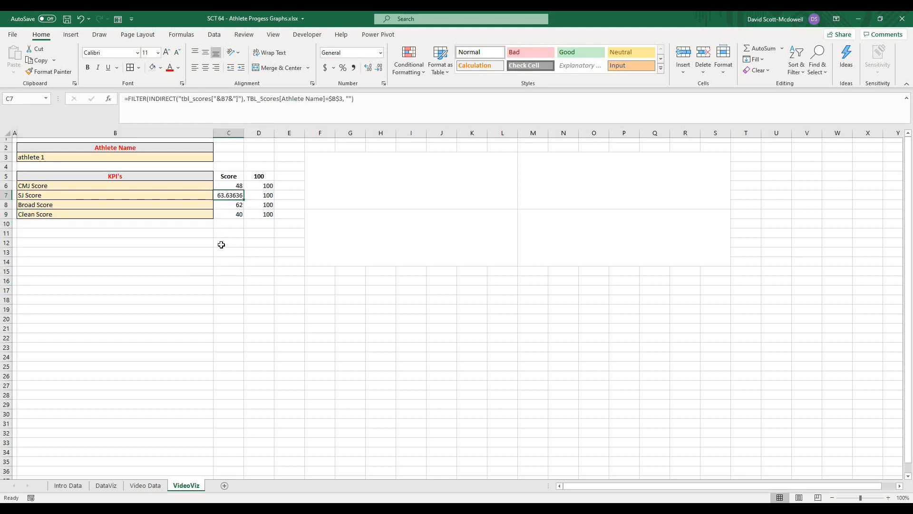
pyautogui.moveTo(230, 195); pyautogui.dragTo(230, 215)
pyautogui.click(231, 196)
pyautogui.click(233, 241)
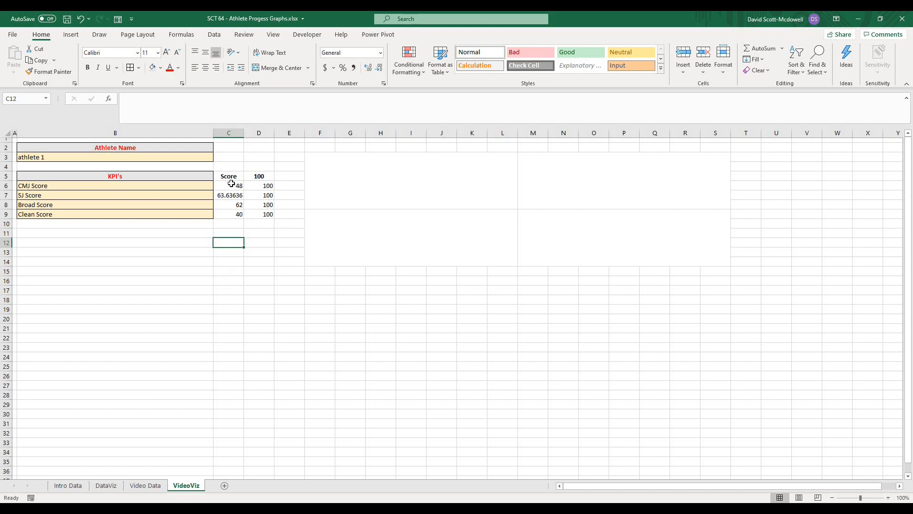
# - Center the scores in C6:C9 horizontally
pyautogui.moveTo(231, 183); pyautogui.dragTo(238, 214)
pyautogui.click(205, 68)
pyautogui.click(259, 310)
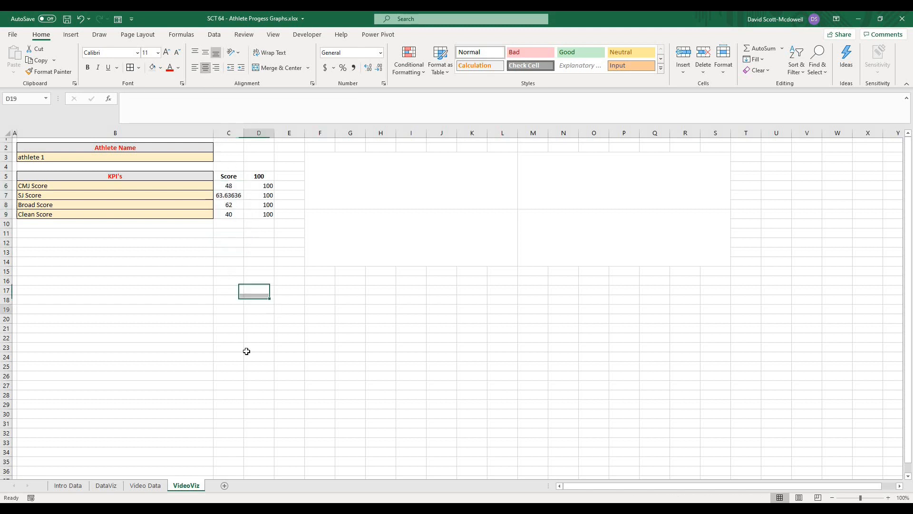
# - On the Video Data sheet, wrap the Bench Score formula in J4 in MROUND with a multiple of 0.5
pyautogui.click(145, 485)
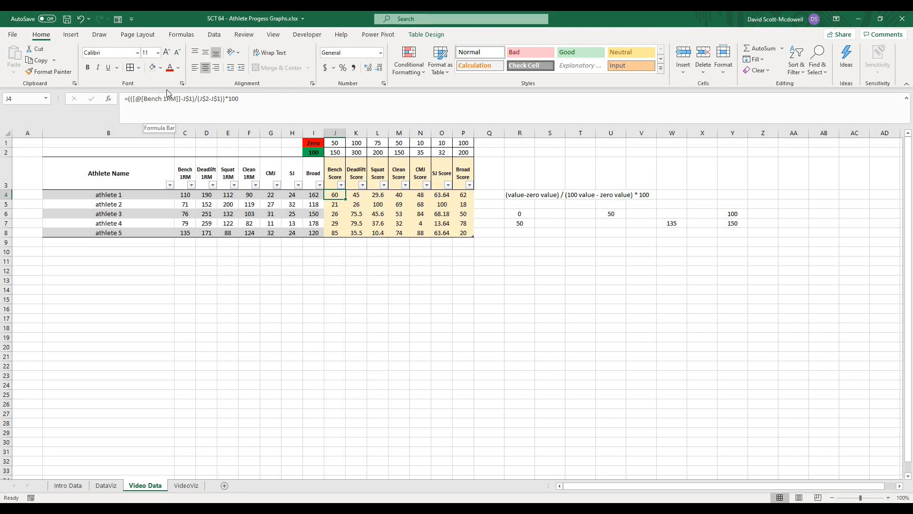
pyautogui.click(128, 99)
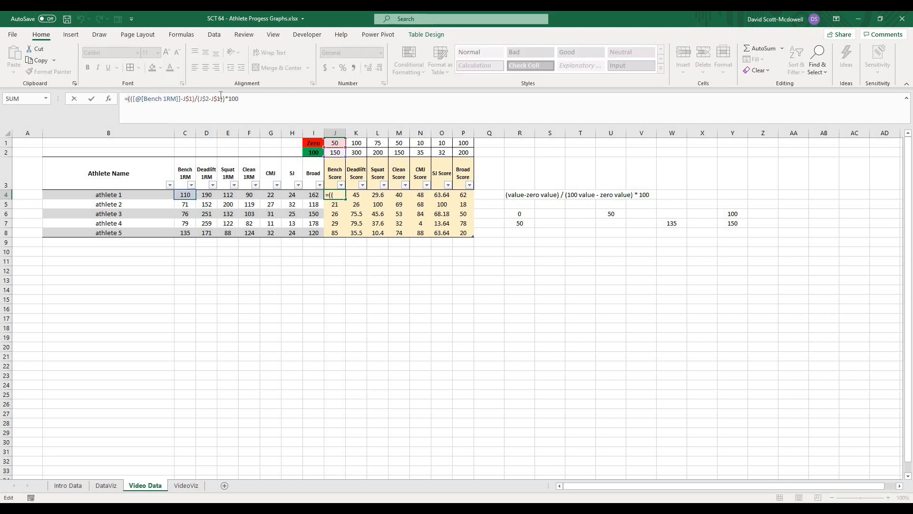
pyautogui.write('mround(')
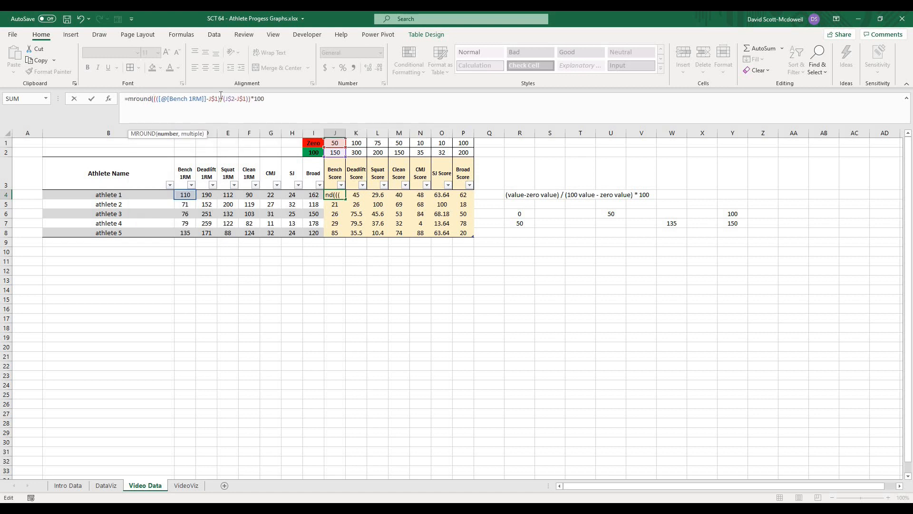
pyautogui.click(280, 97)
pyautogui.write(',')
pyautogui.write('0.5)')
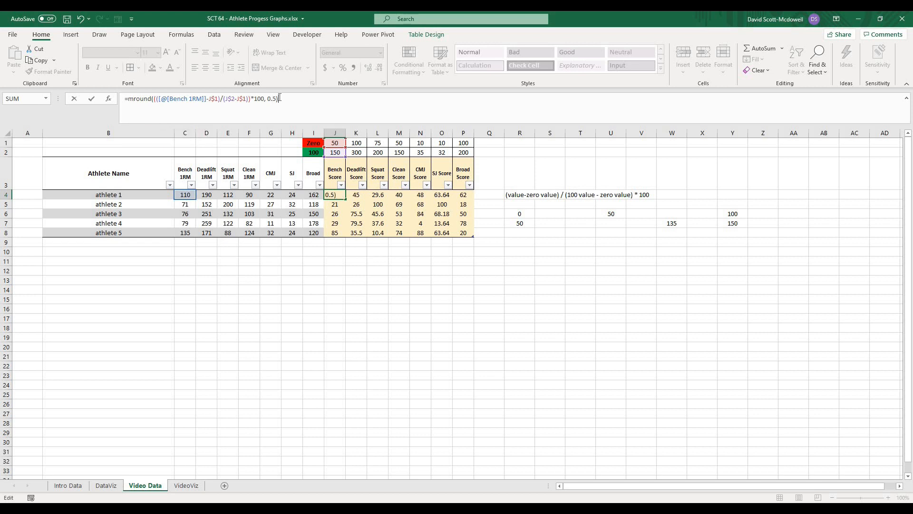
pyautogui.hotkey('ctrl', 'Return')
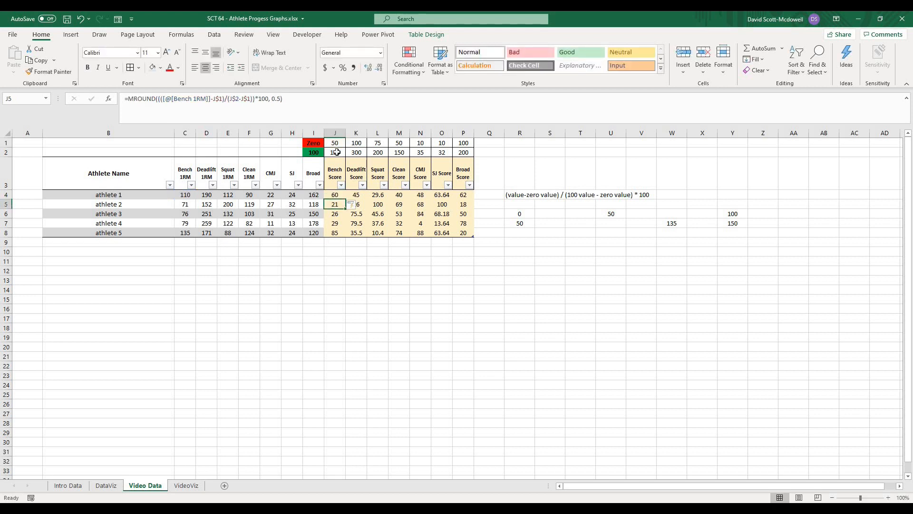
# - Fill the rounded formula across the remaining score columns of the athlete table through P8
pyautogui.moveTo(345, 199); pyautogui.dragTo(473, 236)
pyautogui.click(496, 291)
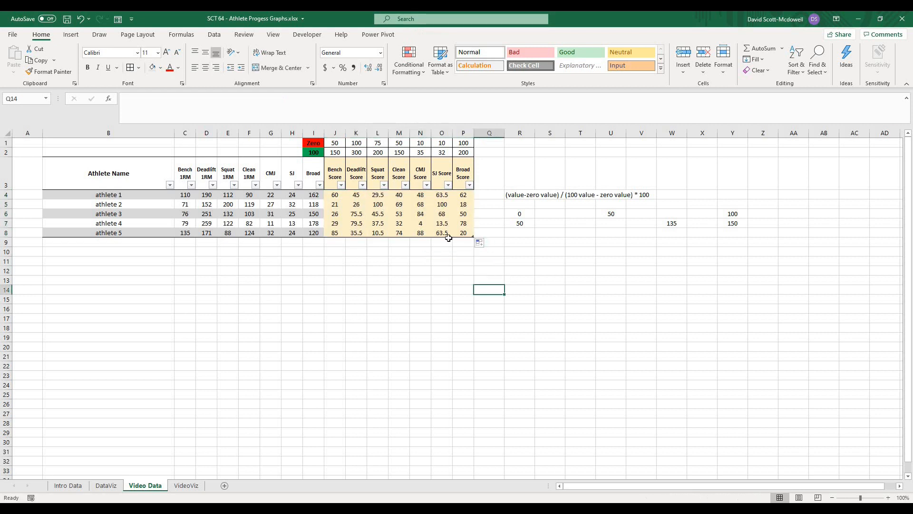
pyautogui.click(440, 241)
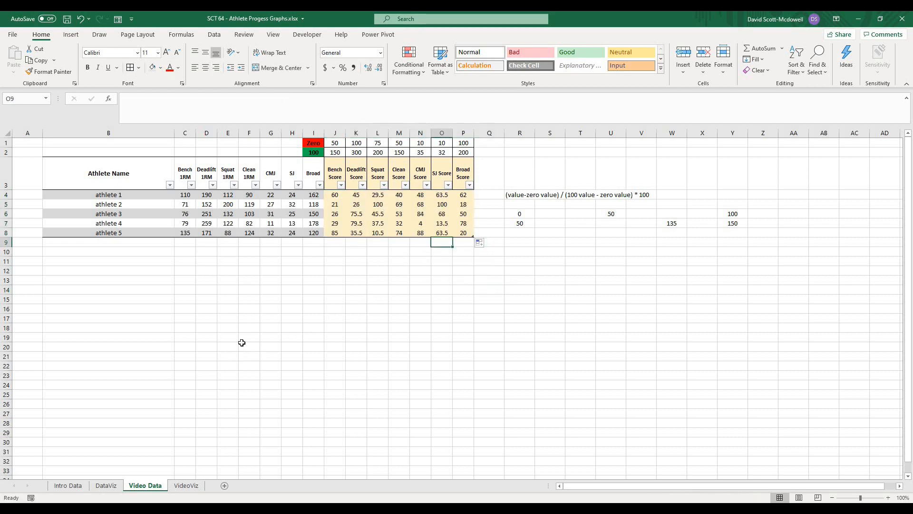
# - Return to the VideoViz sheet and check the looked-up scores beside the KPIs, including the SJ Score in C7
pyautogui.click(181, 487)
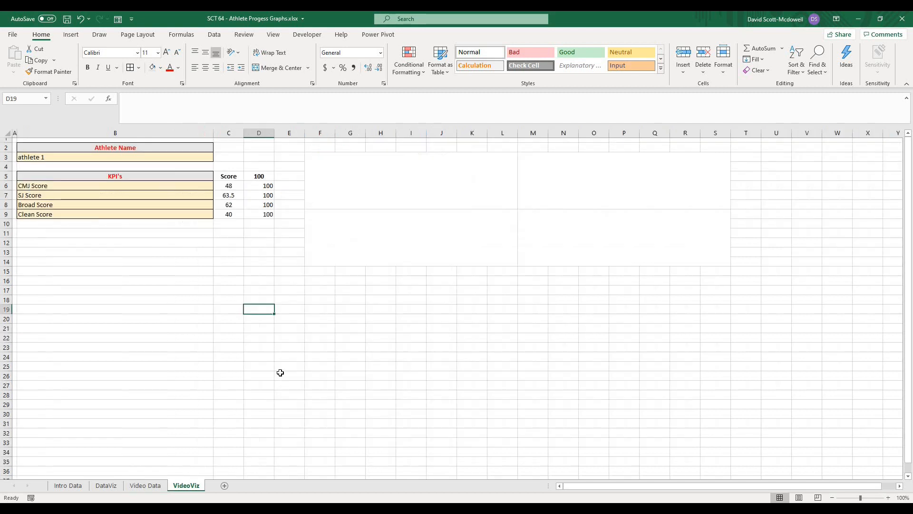
pyautogui.click(234, 195)
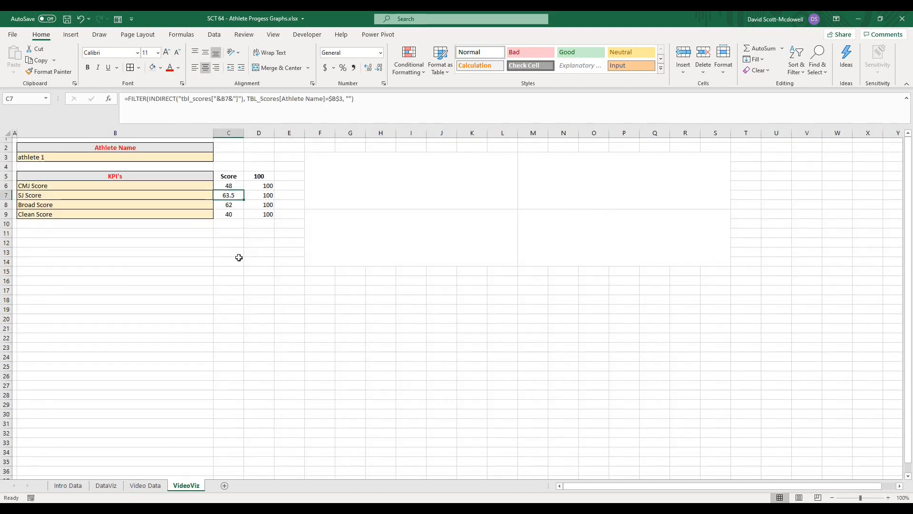
pyautogui.click(239, 260)
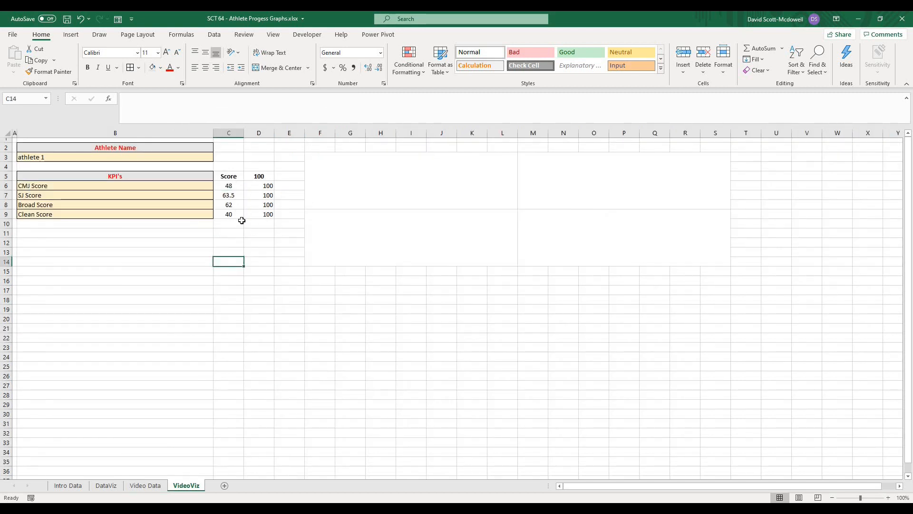
pyautogui.click(240, 245)
pyautogui.click(236, 191)
pyautogui.click(252, 259)
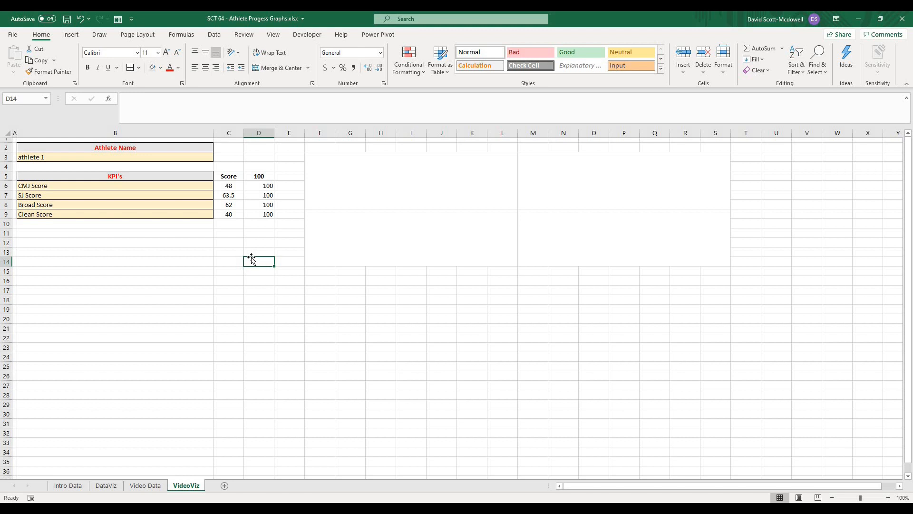
pyautogui.click(380, 178)
pyautogui.click(280, 284)
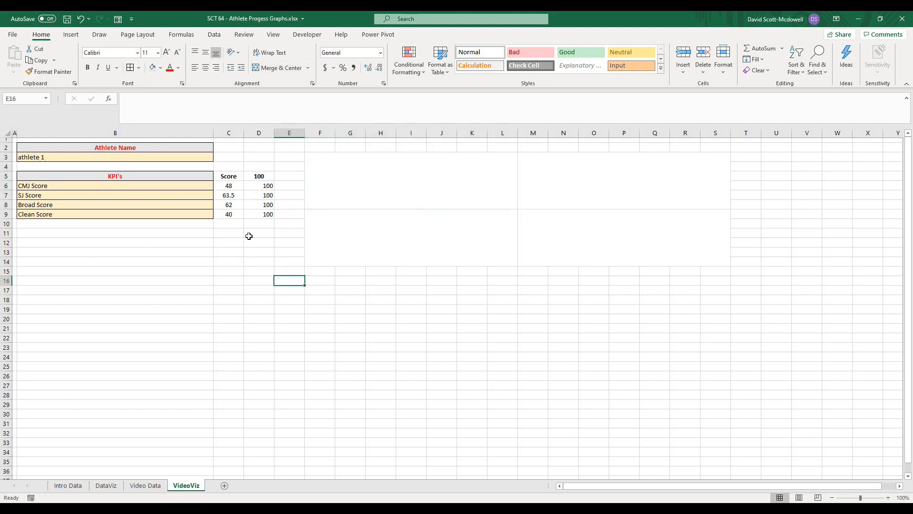
# - Insert a clustered bar chart of the CMJ score from C5:C6 and place it around E12:L26
pyautogui.click(235, 176)
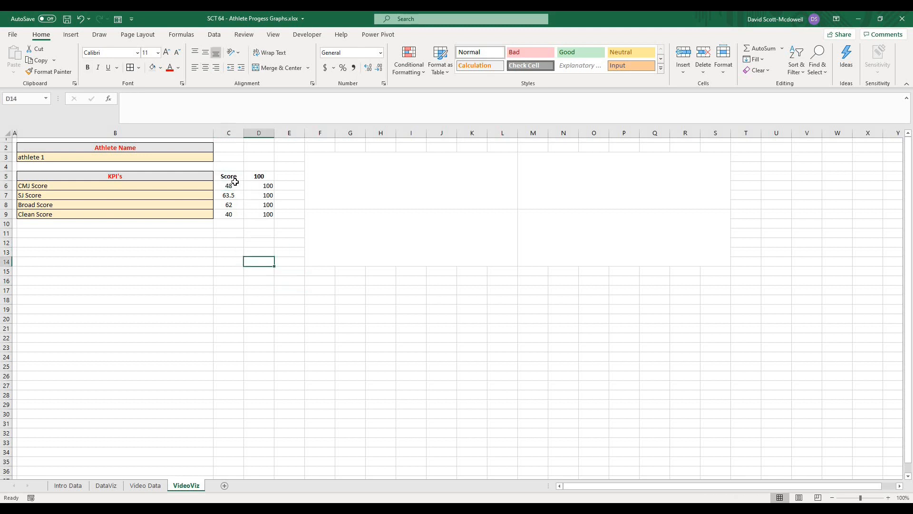
pyautogui.moveTo(236, 176); pyautogui.dragTo(235, 185)
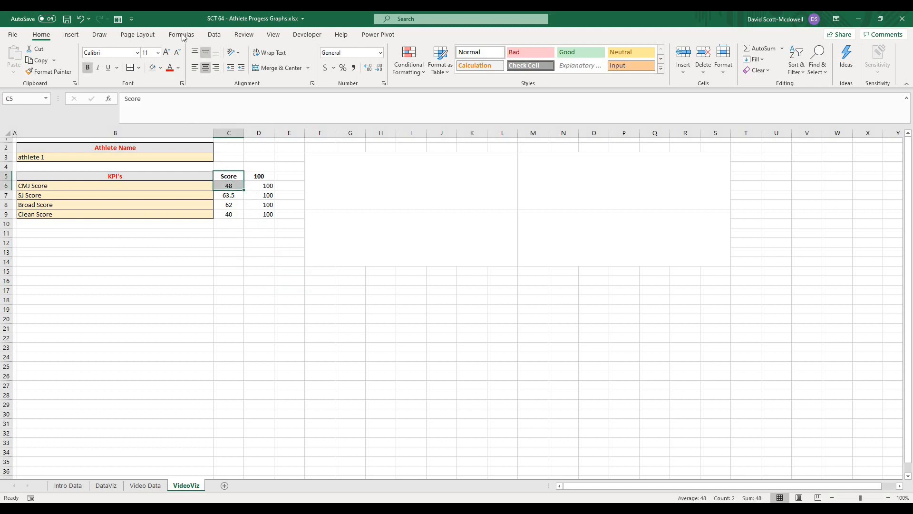
pyautogui.click(71, 34)
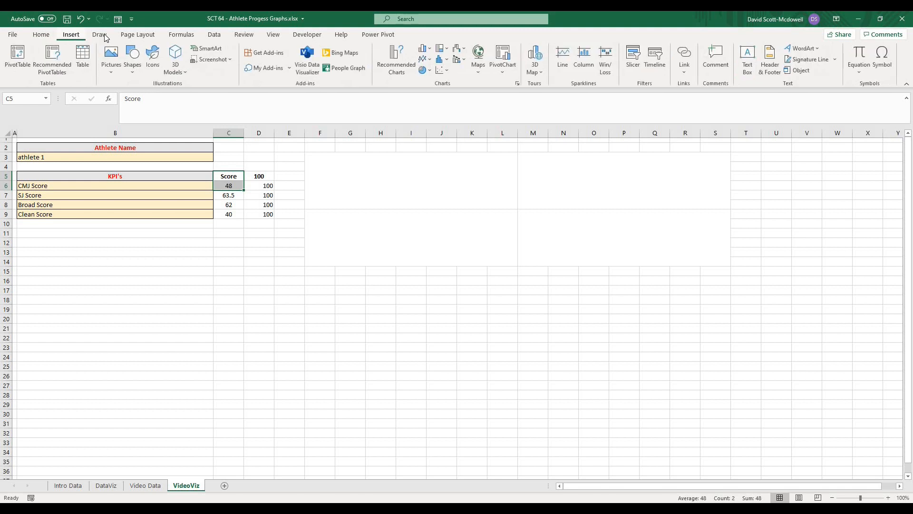
pyautogui.click(396, 69)
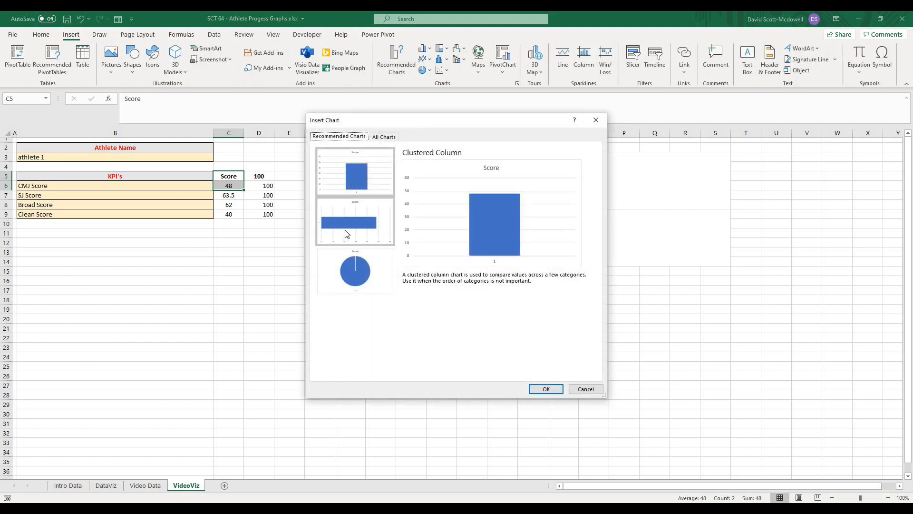
pyautogui.click(347, 233)
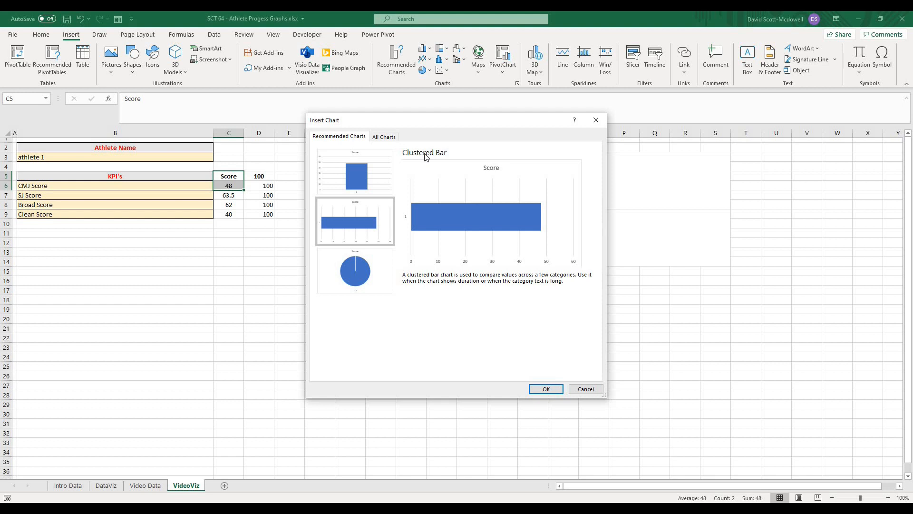
pyautogui.click(387, 138)
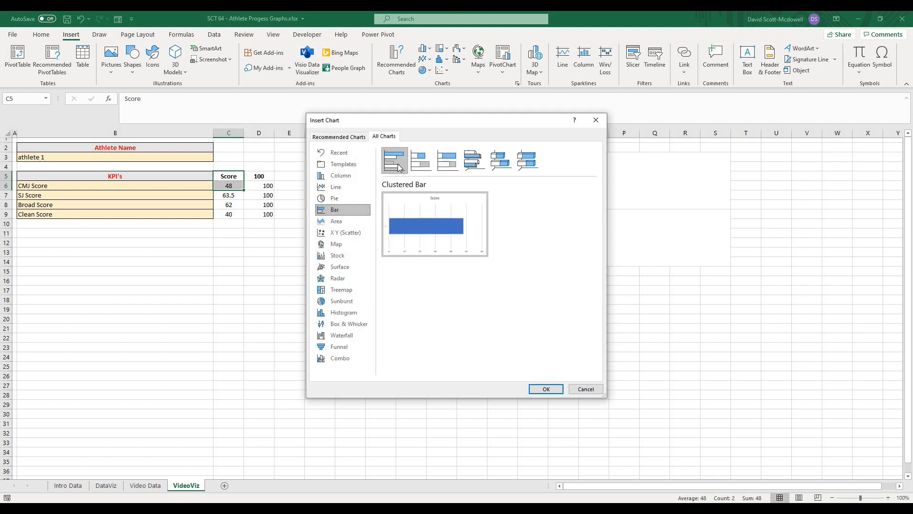
pyautogui.click(546, 388)
pyautogui.moveTo(429, 247); pyautogui.dragTo(363, 253)
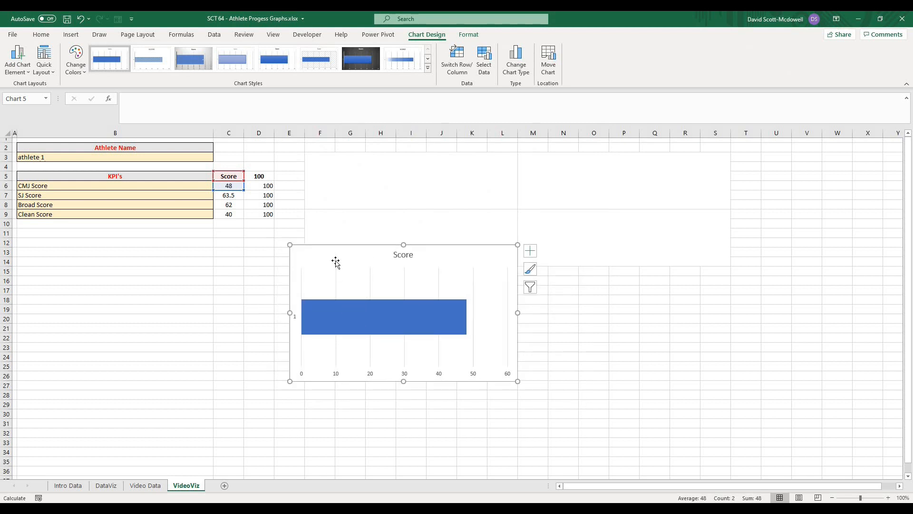
# - Add a second data series to the bar chart, taking its name from D5 and its value from D6
pyautogui.click(354, 355)
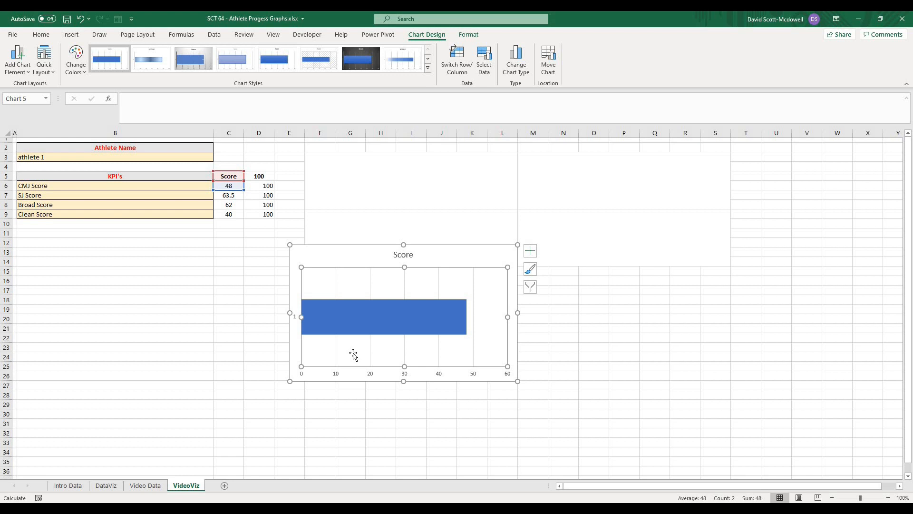
pyautogui.rightClick(354, 356)
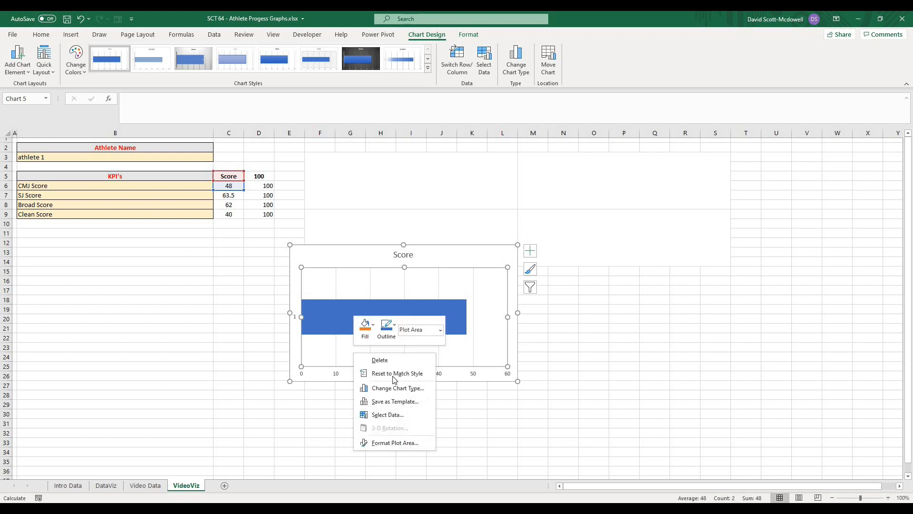
pyautogui.click(403, 417)
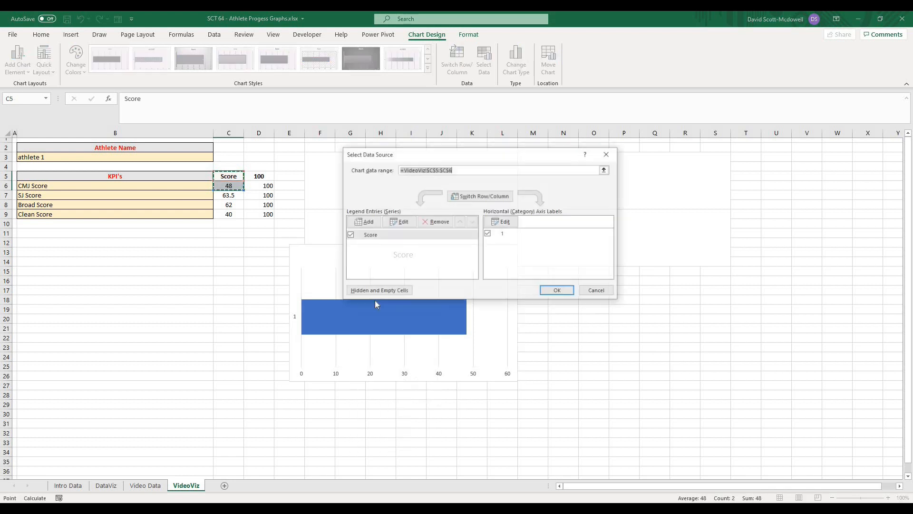
pyautogui.click(369, 224)
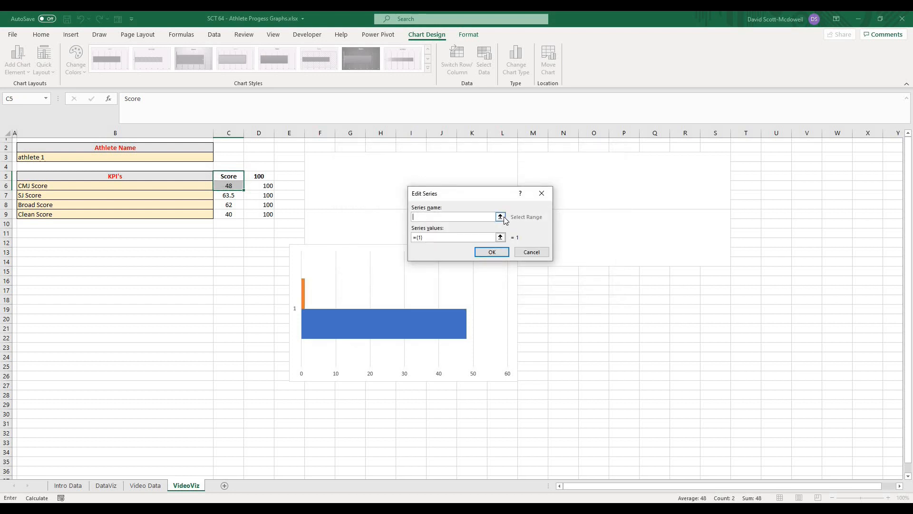
pyautogui.click(501, 217)
pyautogui.click(263, 178)
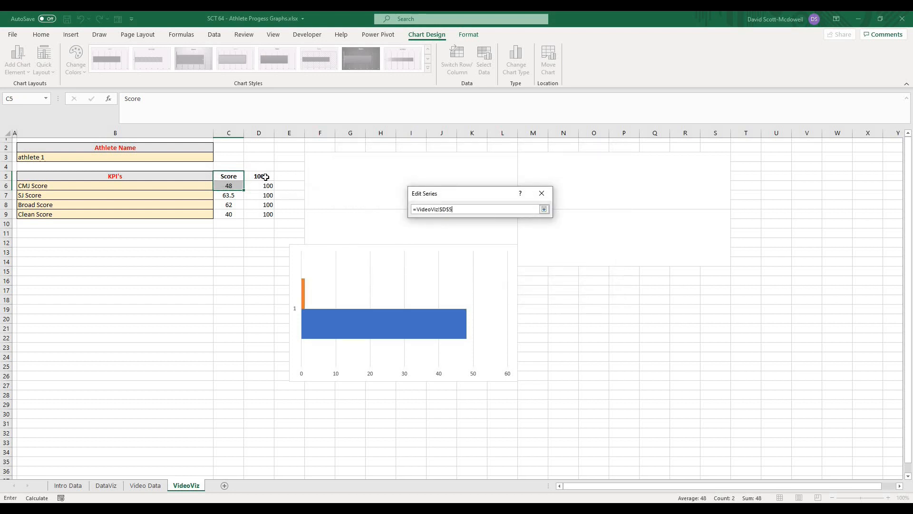
pyautogui.click(543, 210)
pyautogui.click(499, 239)
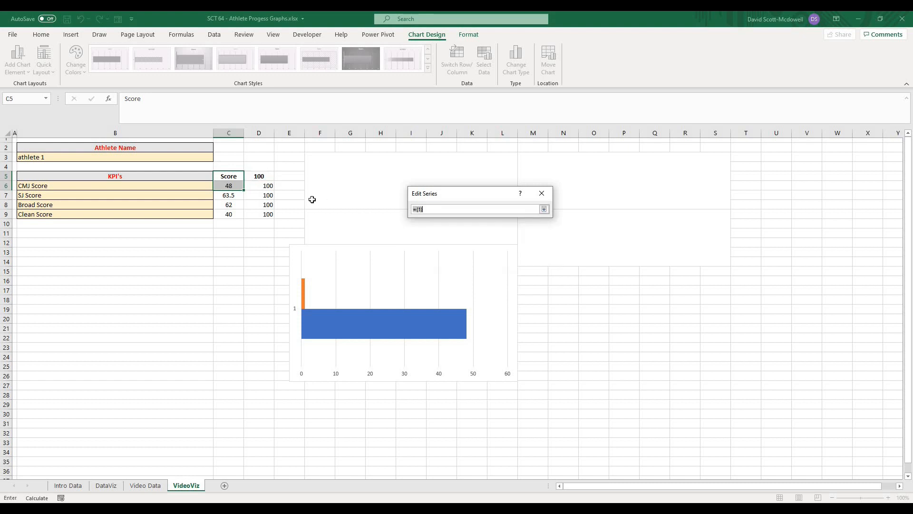
pyautogui.click(265, 187)
pyautogui.click(544, 210)
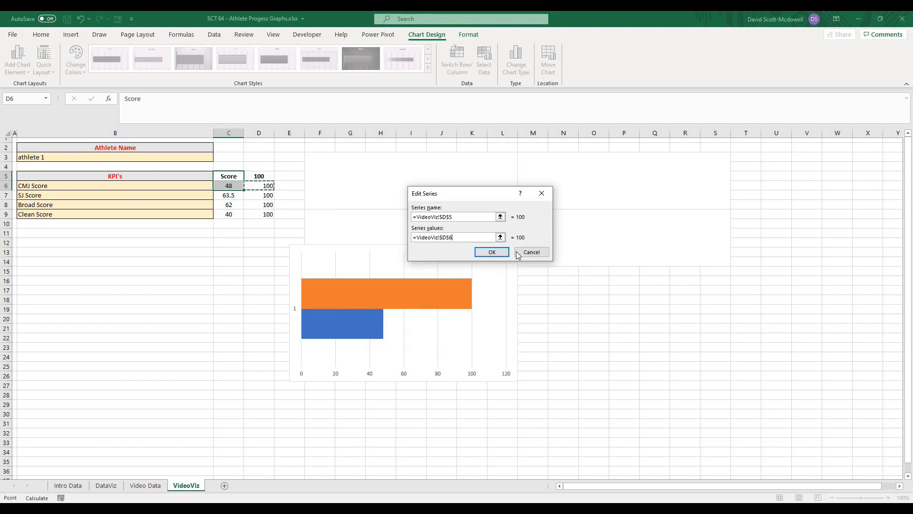
pyautogui.click(493, 252)
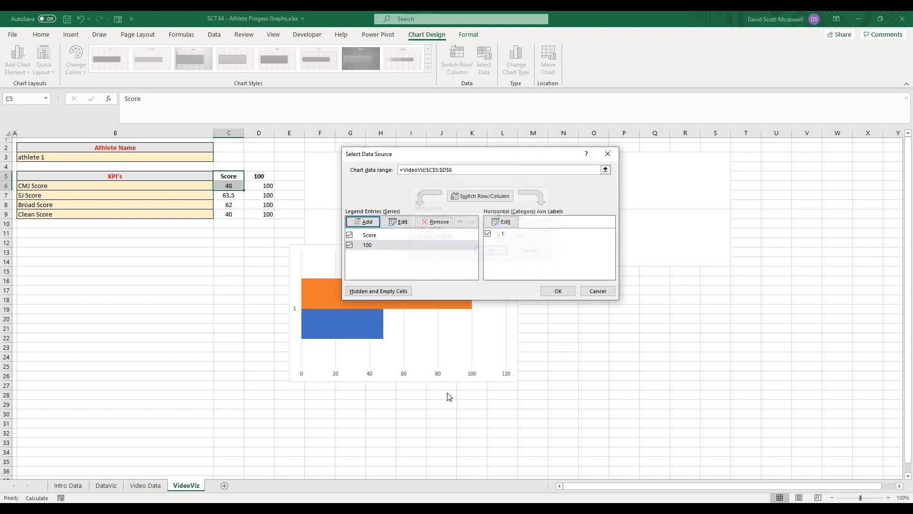
pyautogui.click(558, 291)
pyautogui.click(353, 441)
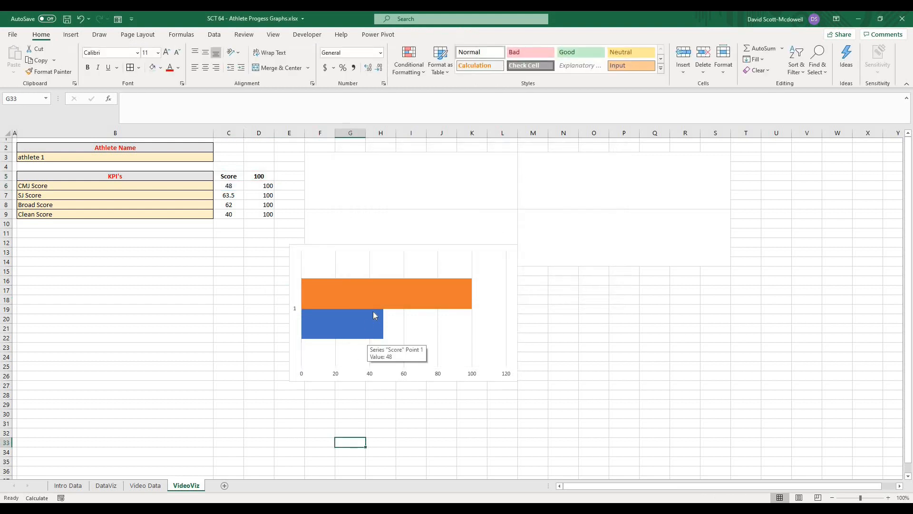
pyautogui.click(379, 300)
pyautogui.click(433, 412)
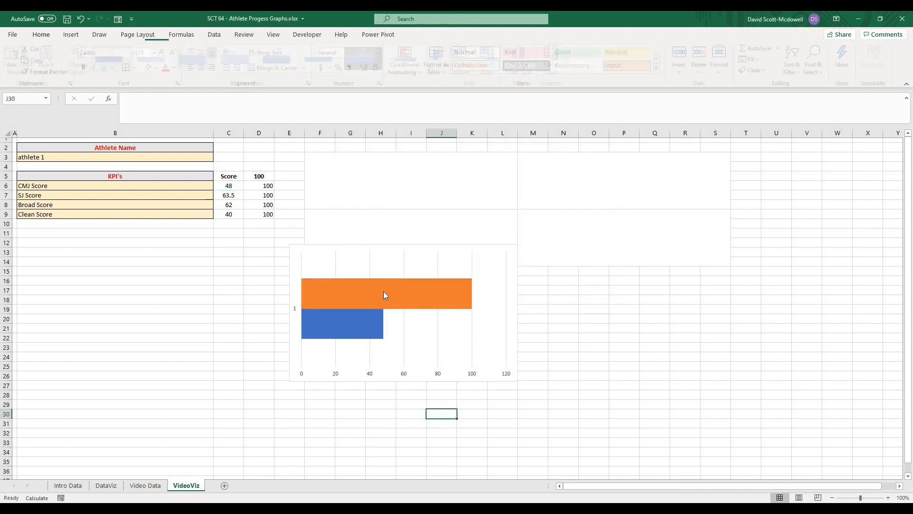
pyautogui.click(384, 295)
pyautogui.click(370, 433)
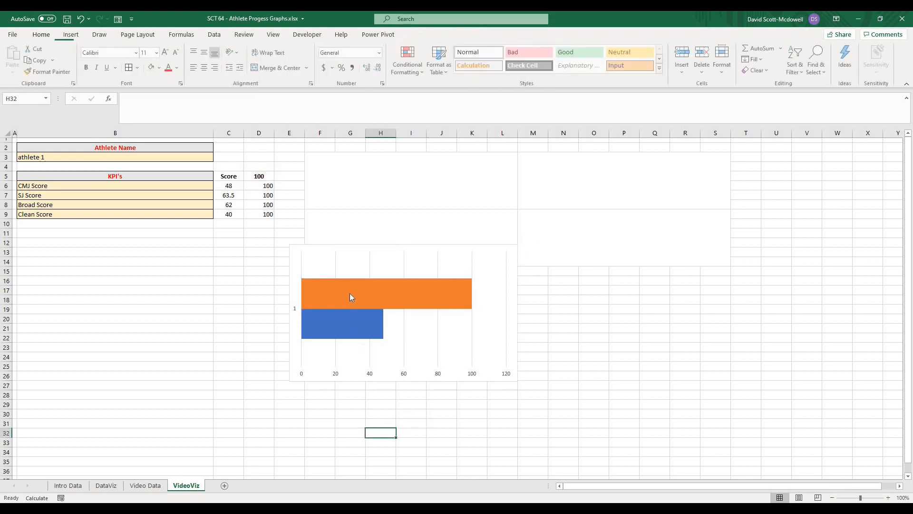
pyautogui.click(350, 294)
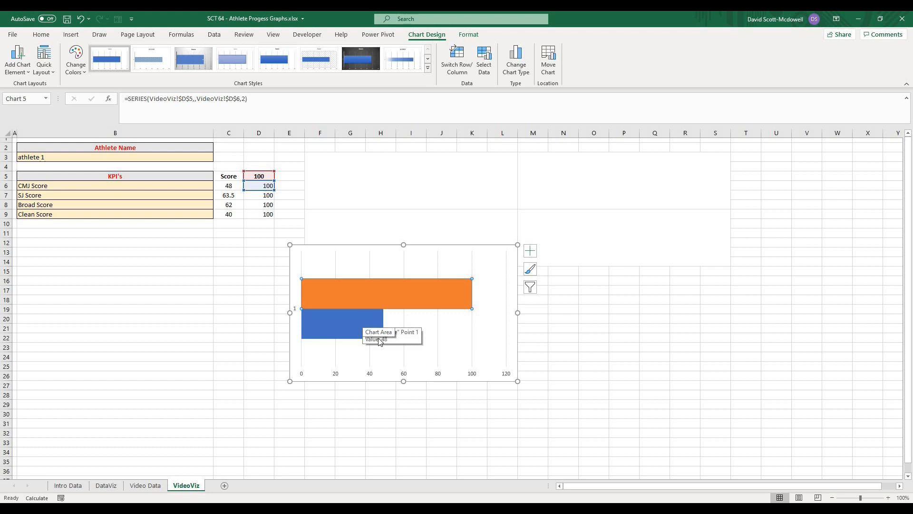
pyautogui.click(378, 393)
# - Set the bar chart's horizontal axis bounds to a minimum of -5 and a maximum of 105
pyautogui.click(372, 379)
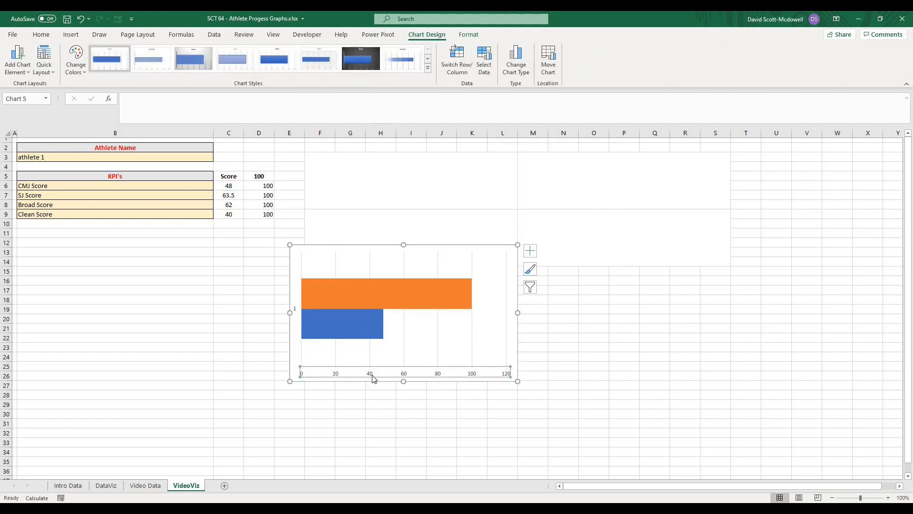
pyautogui.doubleClick(372, 378)
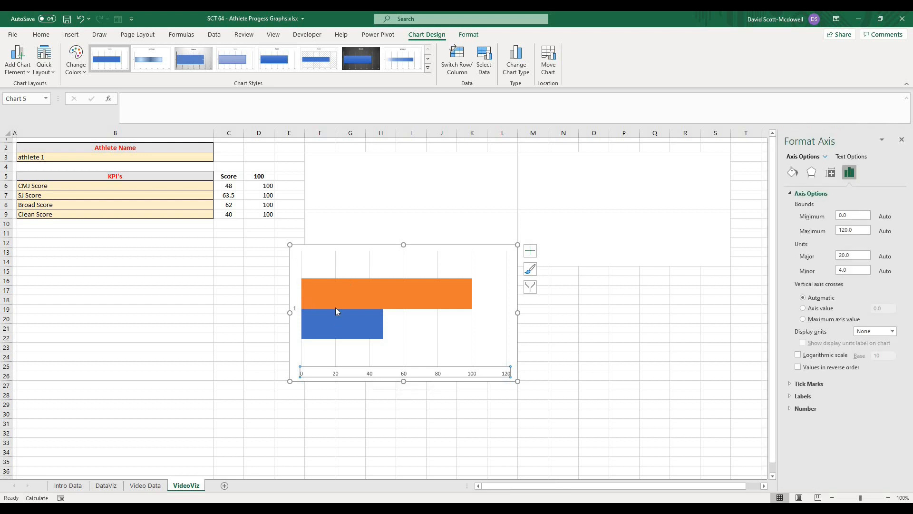
pyautogui.click(848, 229)
pyautogui.press('Return')
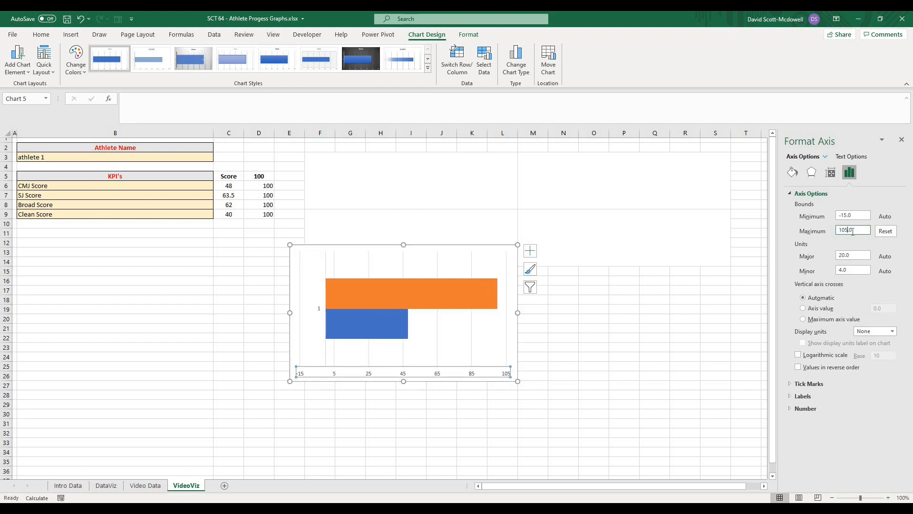
pyautogui.moveTo(847, 215); pyautogui.dragTo(838, 216)
pyautogui.write('-5')
pyautogui.press('Return')
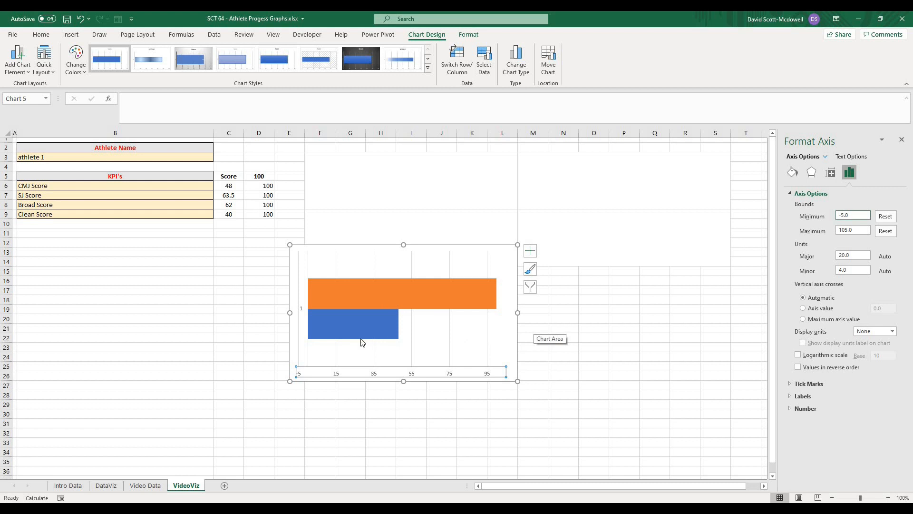
# - Remove the horizontal axis labels from the bar chart
pyautogui.moveTo(496, 286)
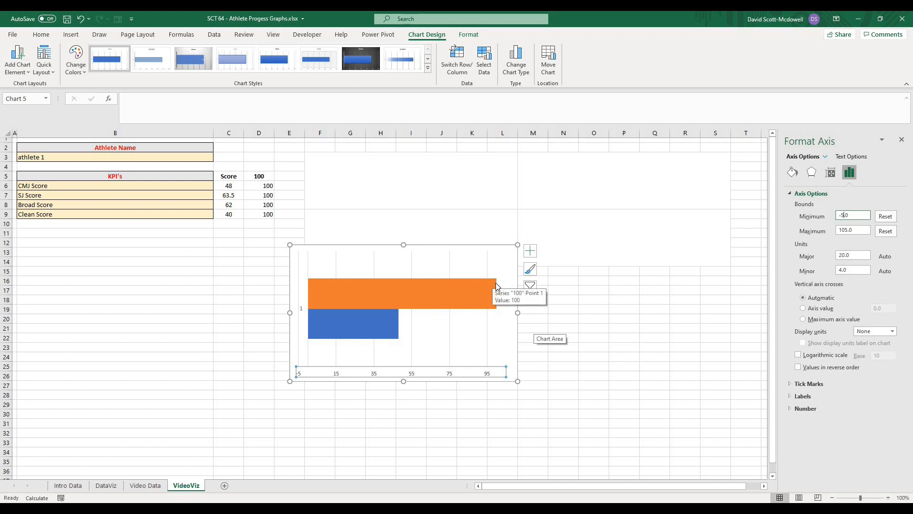
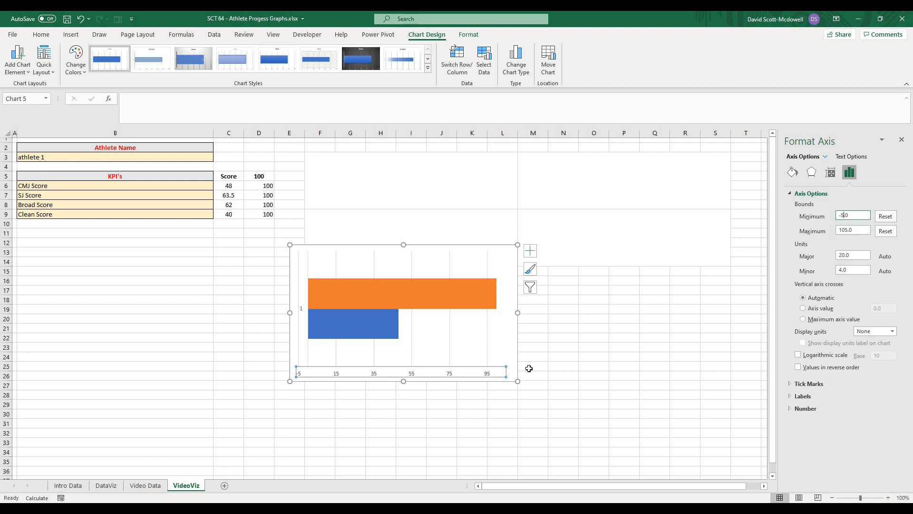
pyautogui.click(437, 419)
pyautogui.click(414, 372)
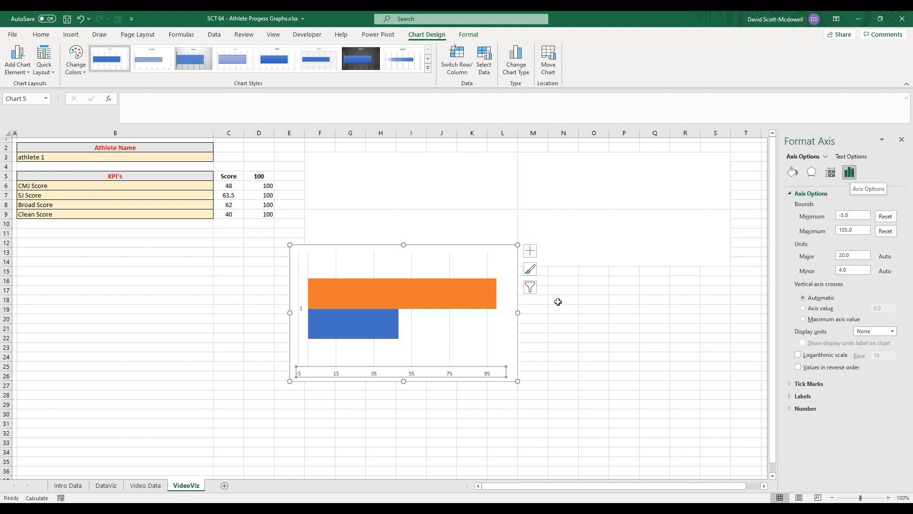
pyautogui.click(458, 375)
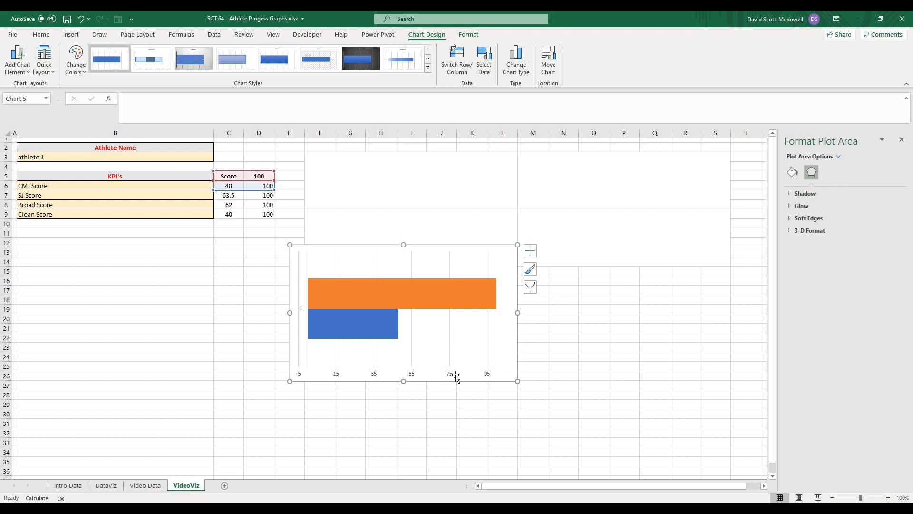
pyautogui.click(455, 377)
pyautogui.click(450, 374)
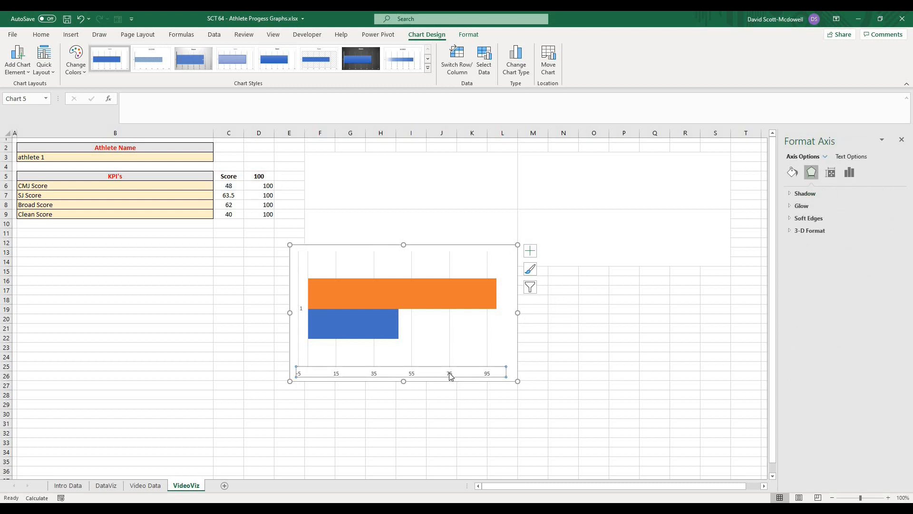
pyautogui.press('Delete')
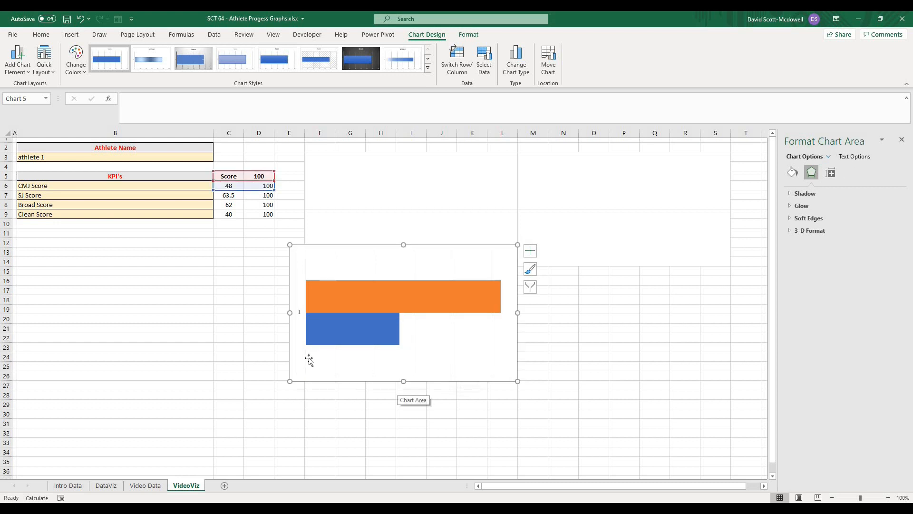
# - Set the "100" series' overlap to 100% and its gap width to 25%
pyautogui.click(309, 360)
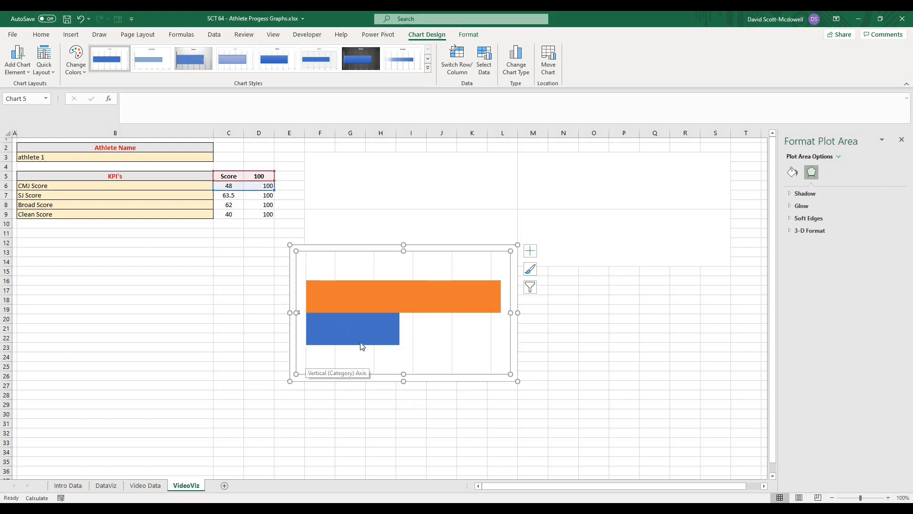
pyautogui.click(377, 301)
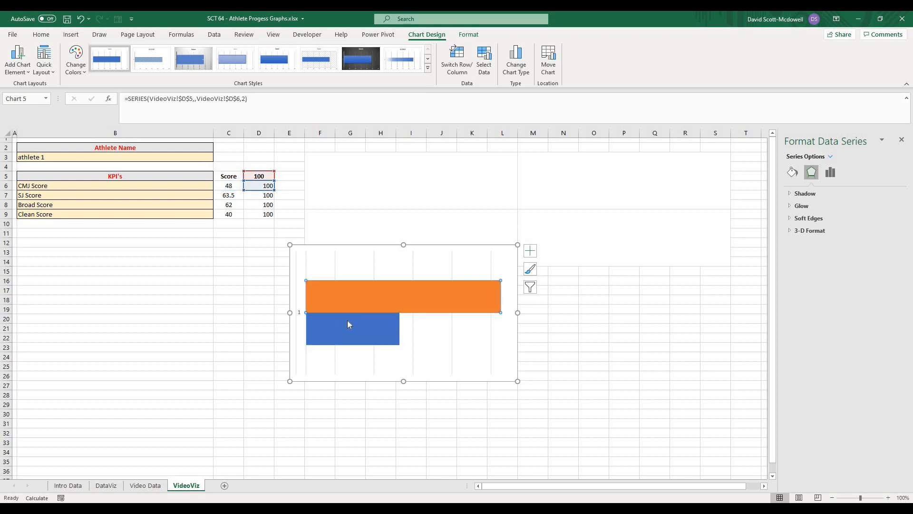
pyautogui.click(835, 177)
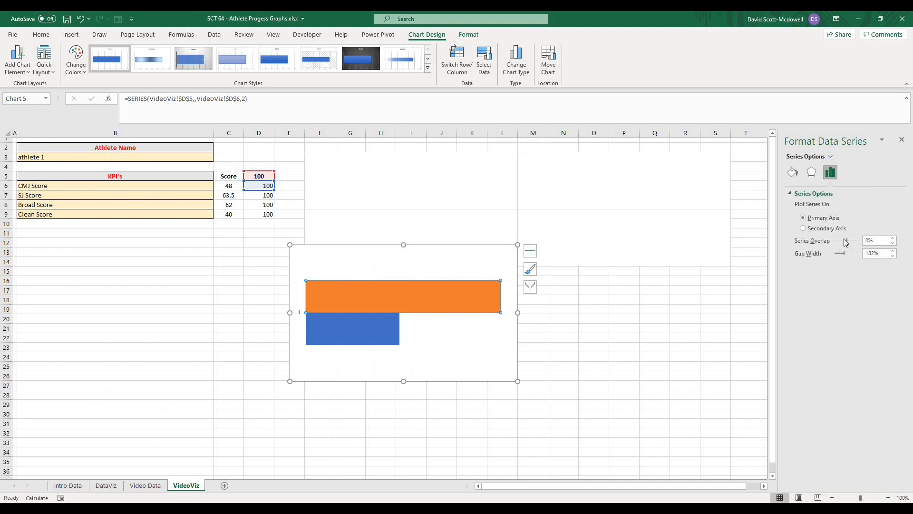
pyautogui.click(864, 242)
pyautogui.write('100')
pyautogui.press('Return')
pyautogui.click(394, 310)
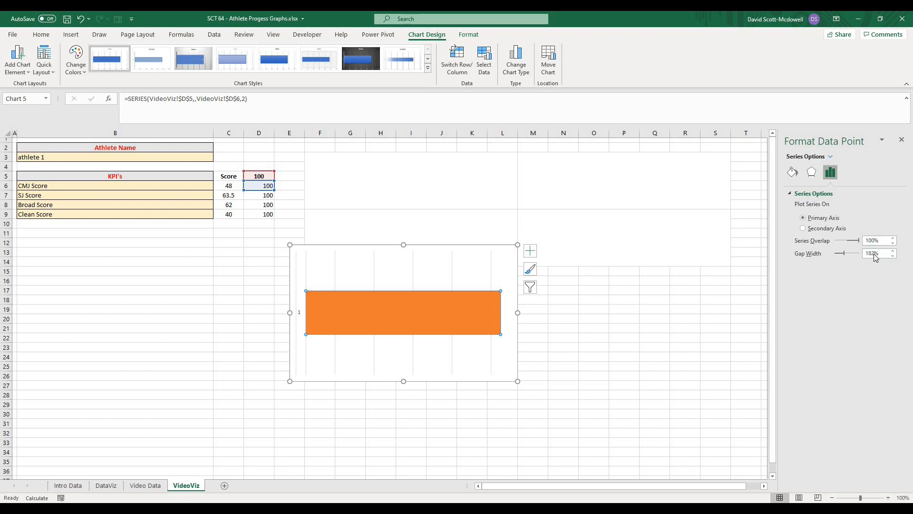
pyautogui.moveTo(875, 257); pyautogui.dragTo(855, 258)
pyautogui.write('25')
pyautogui.press('Return')
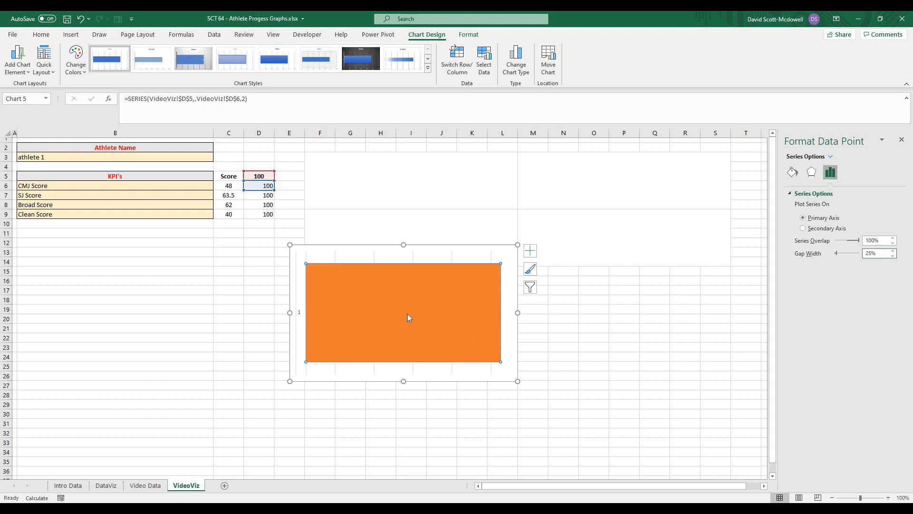
# - Delete the vertical category axis and all gridlines from the bar chart
pyautogui.click(422, 405)
pyautogui.click(395, 339)
pyautogui.click(318, 320)
pyautogui.click(297, 332)
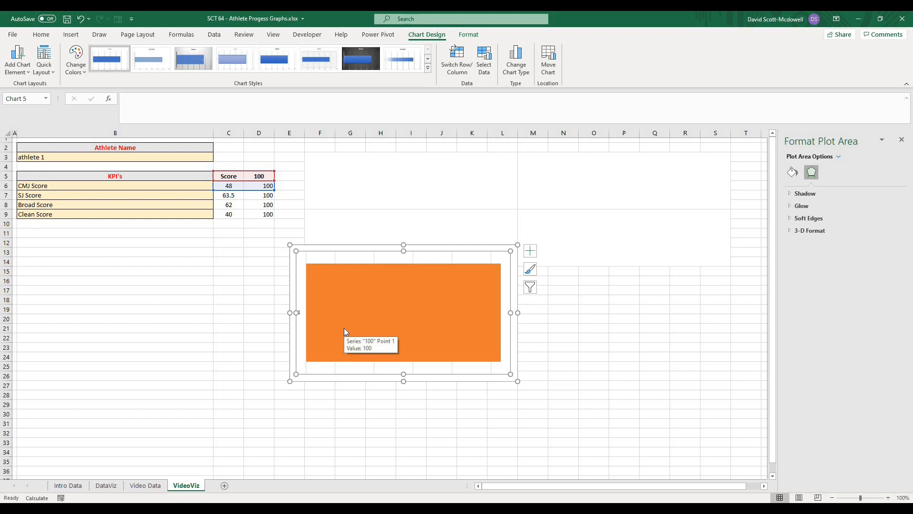
pyautogui.click(336, 255)
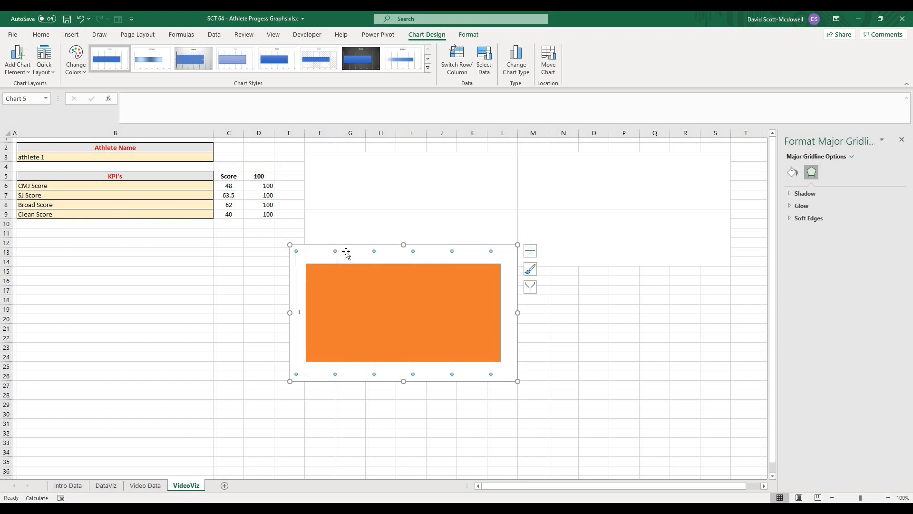
pyautogui.click(346, 254)
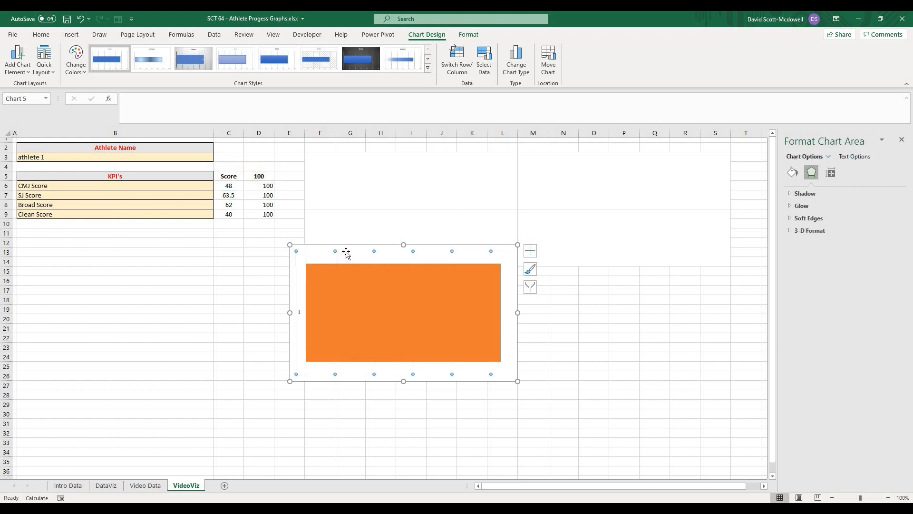
pyautogui.click(306, 255)
pyautogui.click(323, 252)
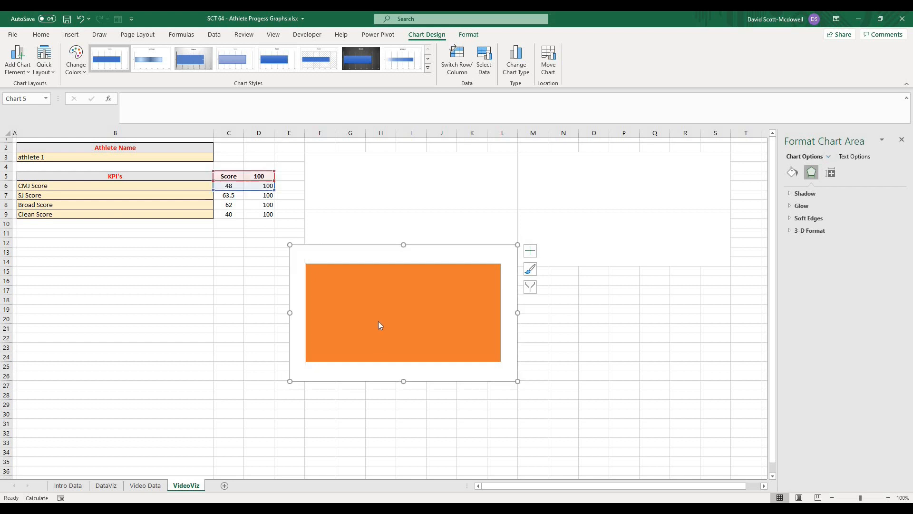
# - Set the "100" series to no fill so it no longer covers the score bar
pyautogui.click(392, 312)
pyautogui.click(792, 173)
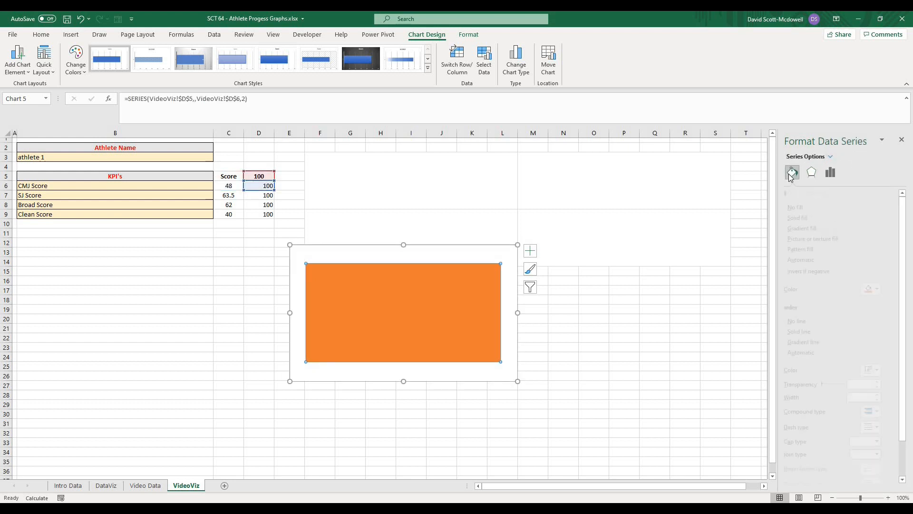
pyautogui.click(421, 401)
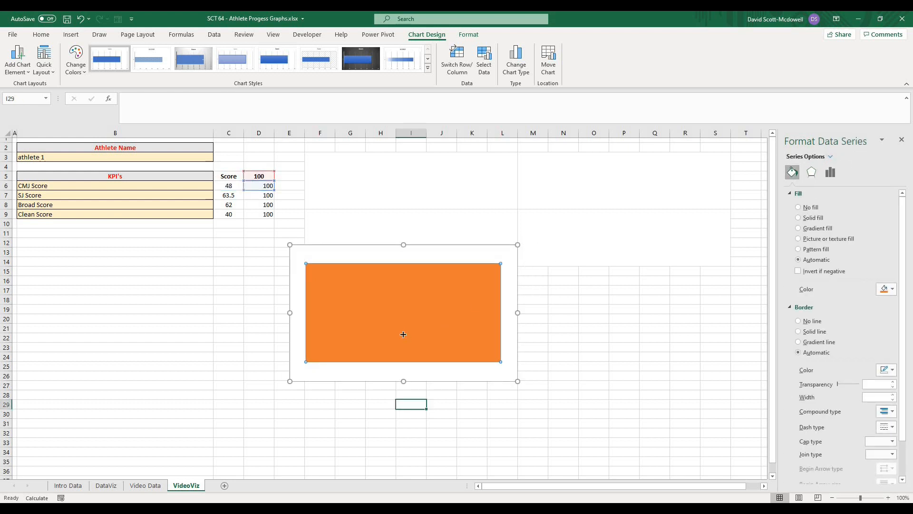
pyautogui.click(407, 329)
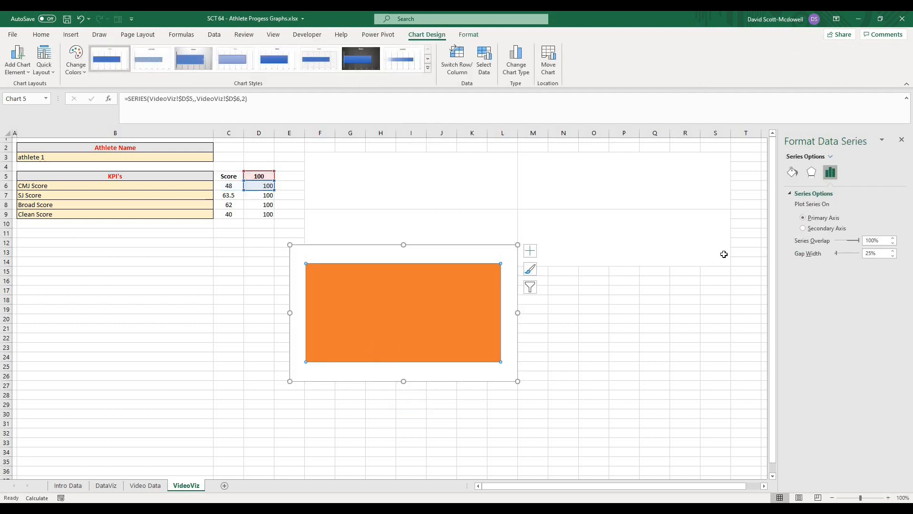
pyautogui.click(792, 173)
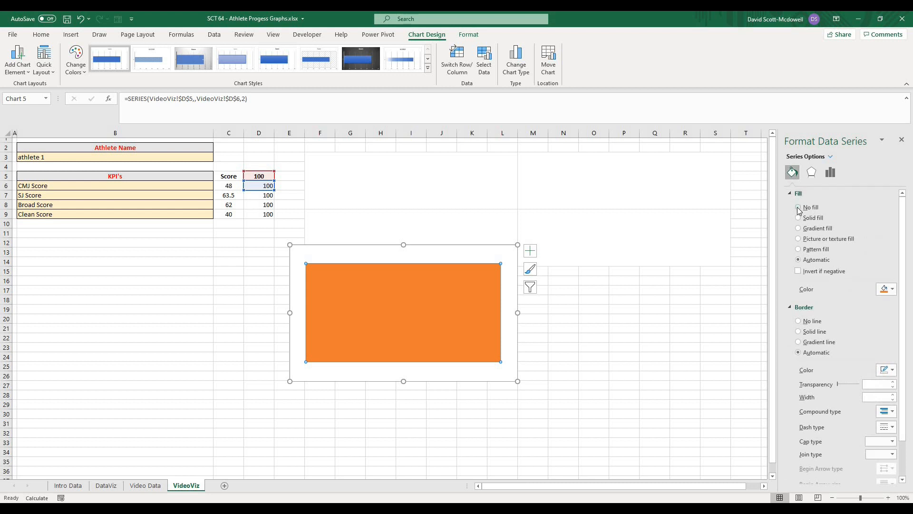
pyautogui.click(799, 208)
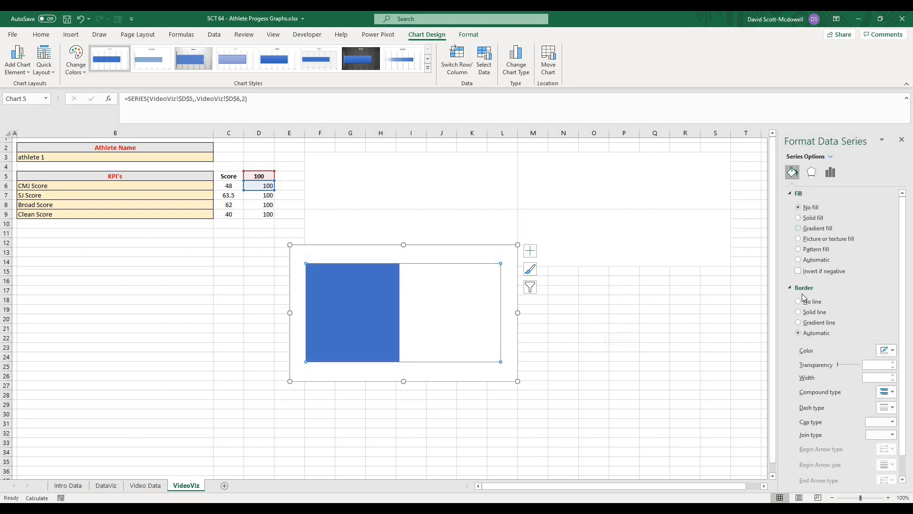
# - Give the "100" series a solid black border 2.25 pt wide
pyautogui.click(800, 312)
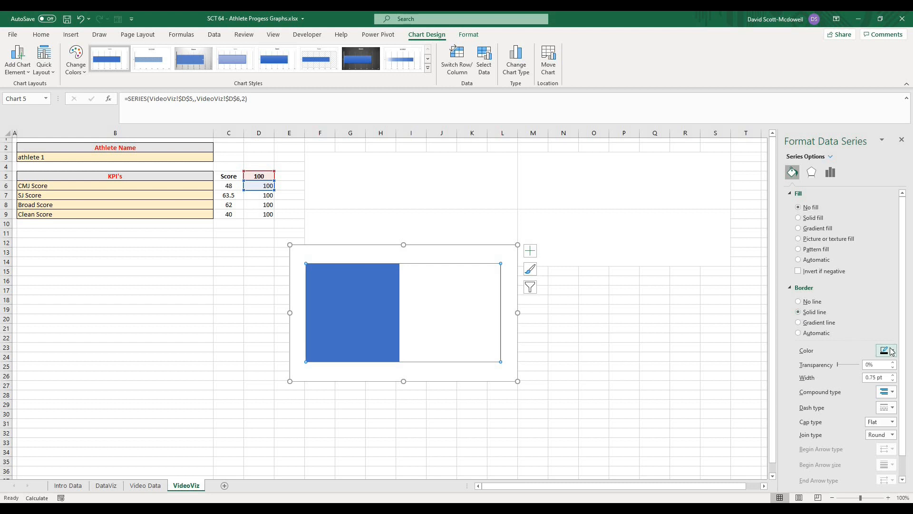
pyautogui.click(892, 351)
pyautogui.click(842, 376)
pyautogui.click(896, 376)
pyautogui.click(896, 375)
pyautogui.click(897, 375)
pyautogui.click(896, 376)
pyautogui.click(896, 376)
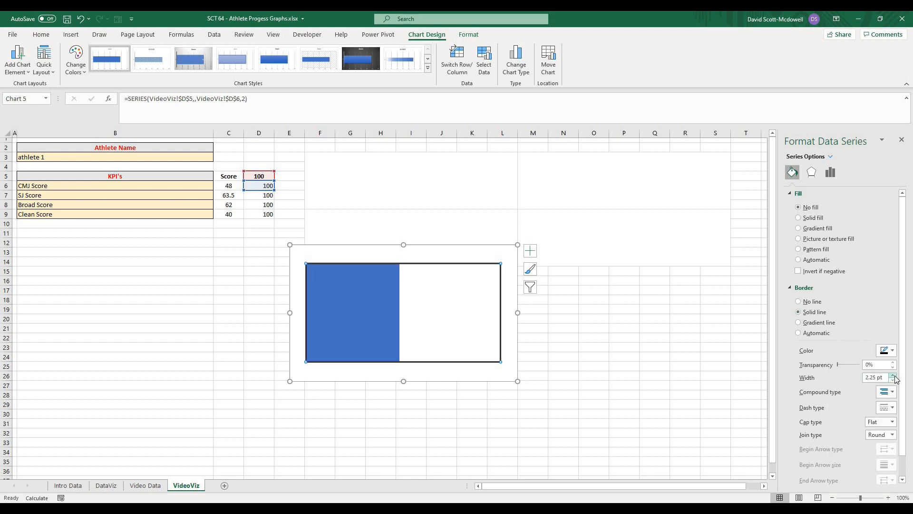
pyautogui.click(404, 419)
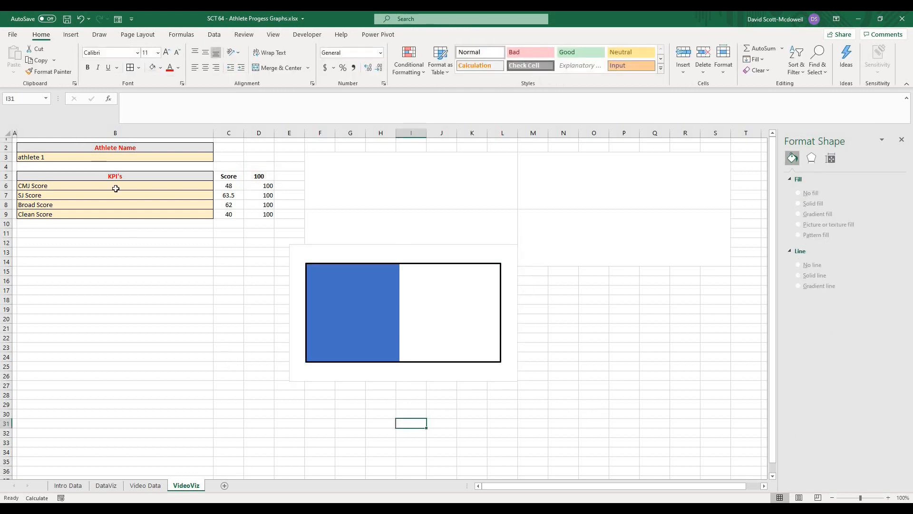
# - Test the bar chart by switching the KPI in B6 to Clean Score, SJ Score and back to CMJ Score
pyautogui.click(162, 186)
pyautogui.click(218, 186)
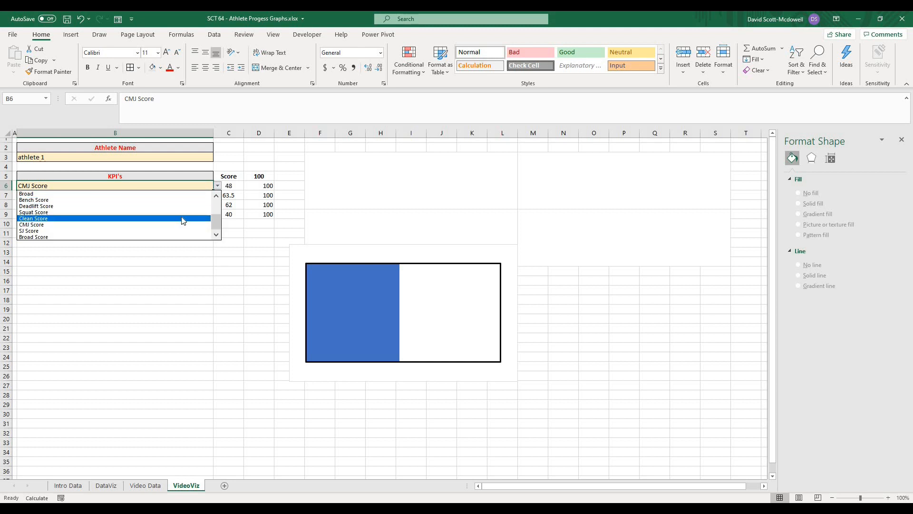
pyautogui.click(182, 219)
pyautogui.click(218, 186)
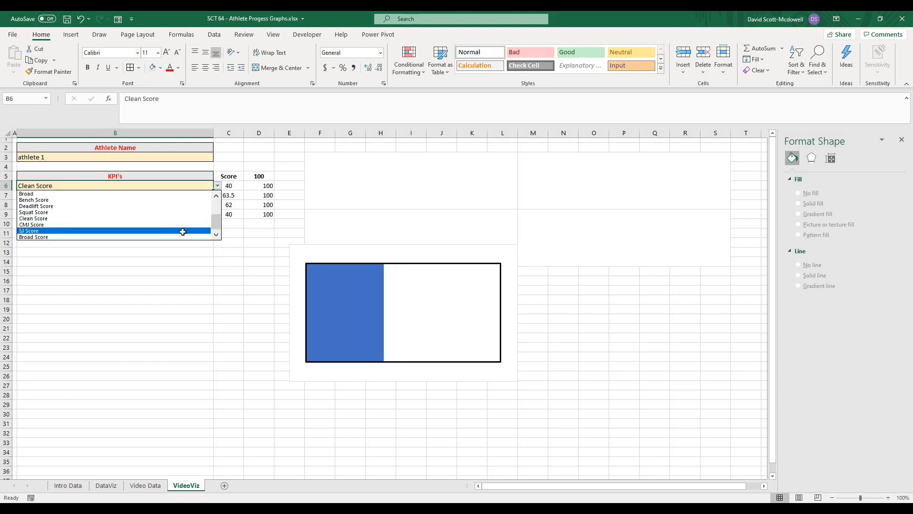
pyautogui.click(183, 231)
pyautogui.click(217, 185)
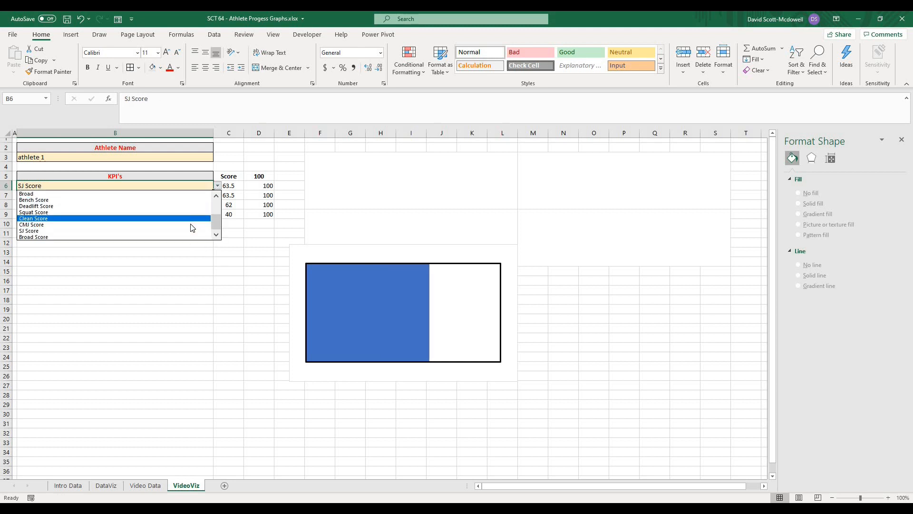
pyautogui.click(191, 224)
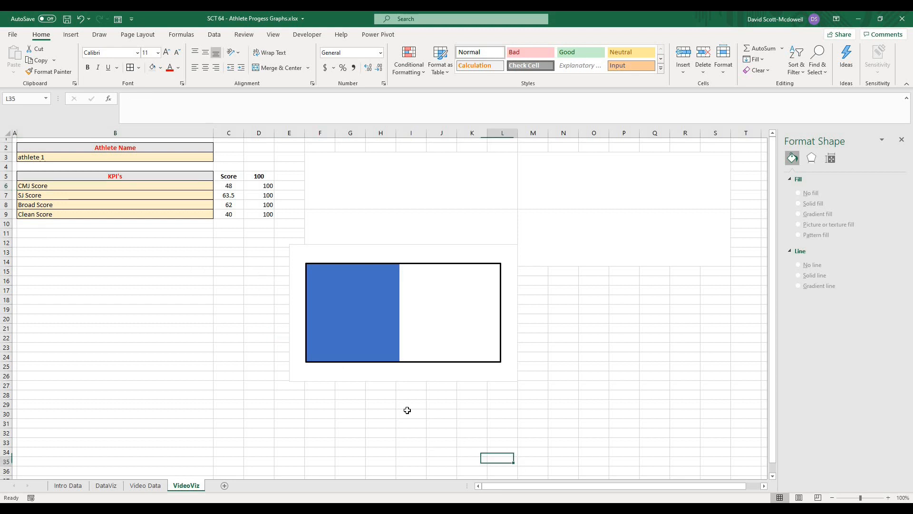
# - Select the chart's "Score" series and give its bar a solid red fill
pyautogui.click(387, 343)
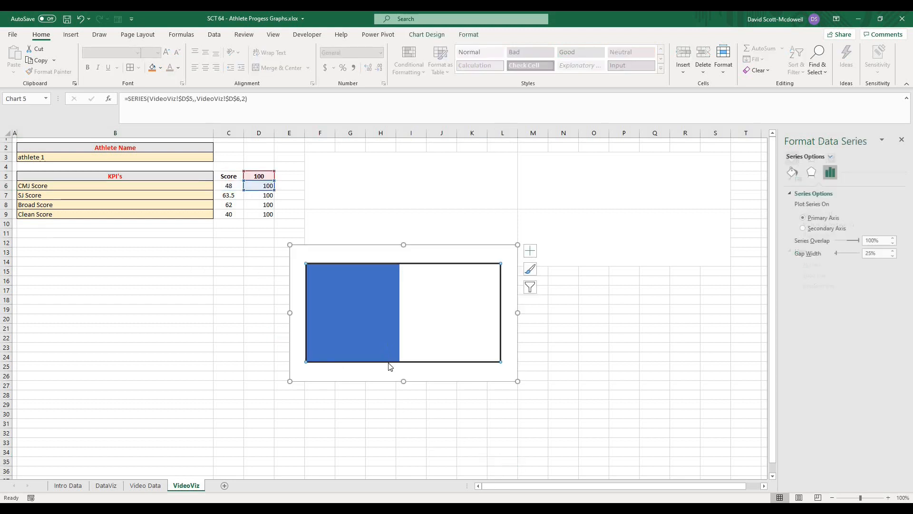
pyautogui.click(831, 157)
pyautogui.click(379, 292)
pyautogui.click(377, 308)
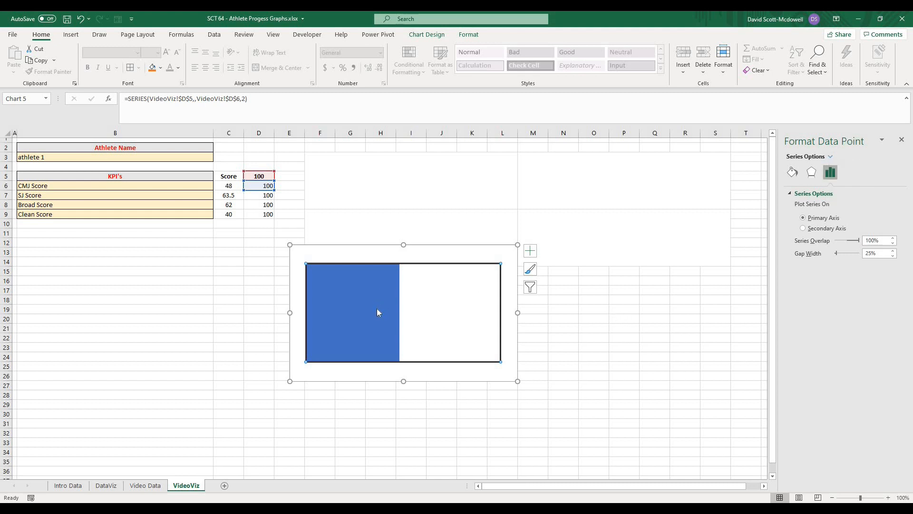
pyautogui.click(831, 157)
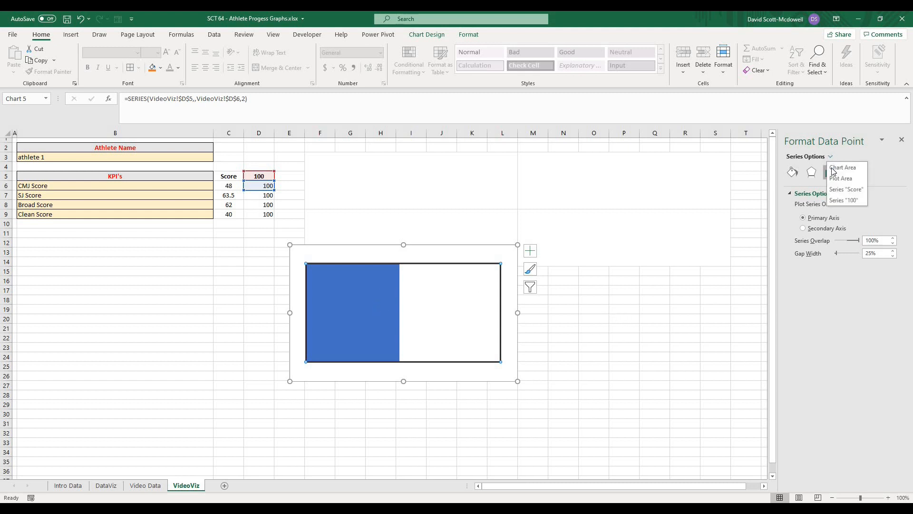
pyautogui.click(842, 190)
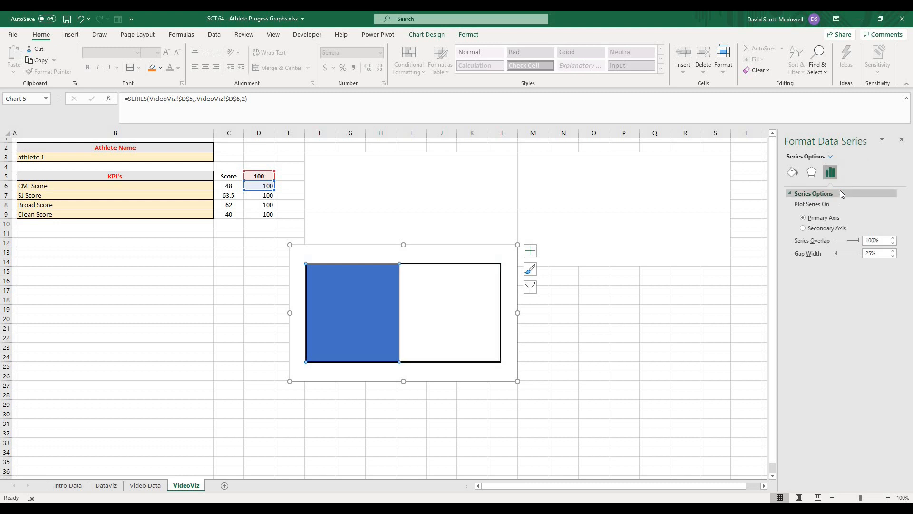
pyautogui.click(793, 171)
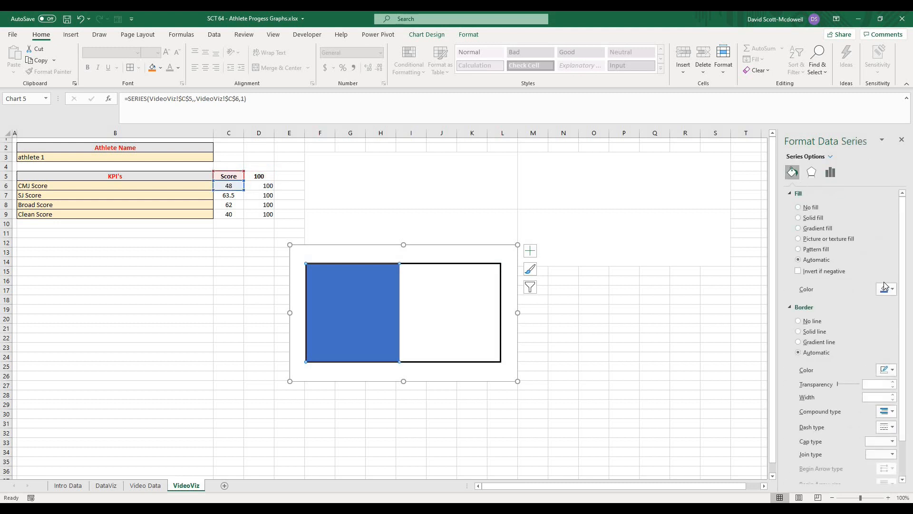
pyautogui.click(888, 289)
pyautogui.click(843, 380)
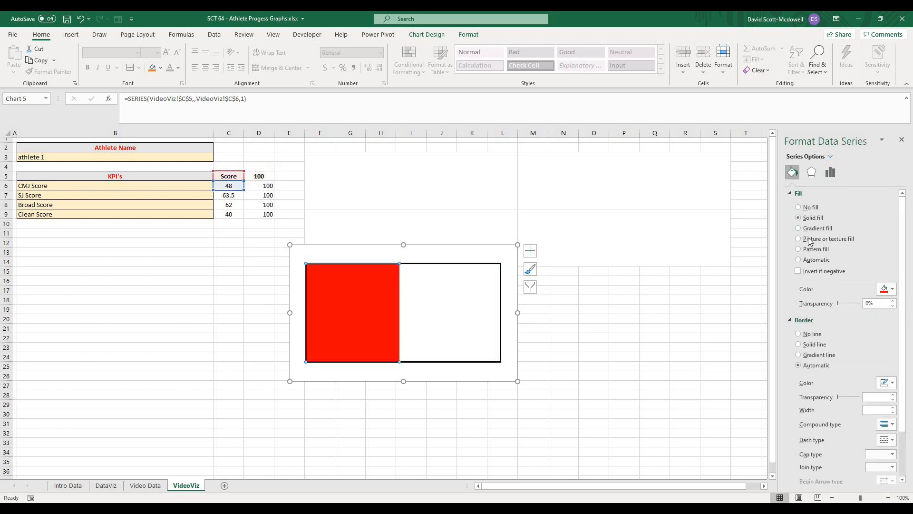
# - Set the transparency of the "Score" series' red fill to 75%
pyautogui.moveTo(870, 303); pyautogui.dragTo(867, 308)
pyautogui.write('75')
pyautogui.press('Return')
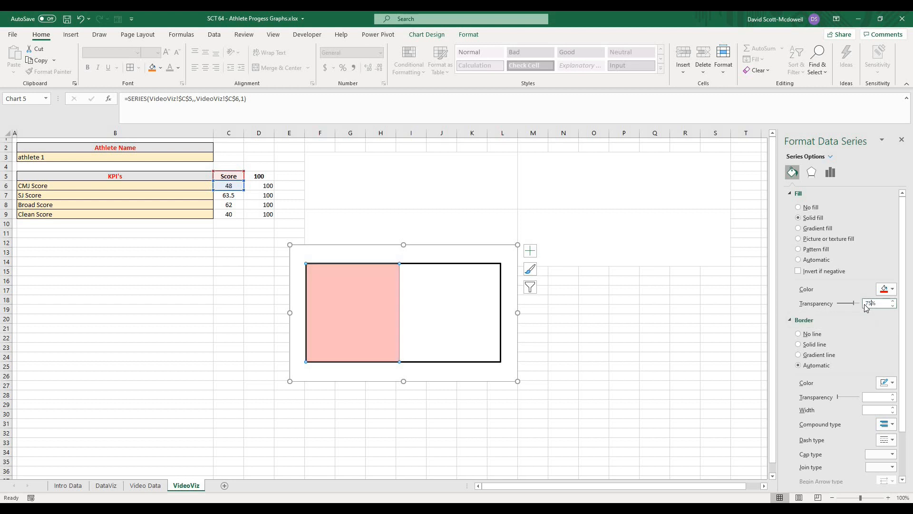
pyautogui.click(376, 414)
pyautogui.click(368, 321)
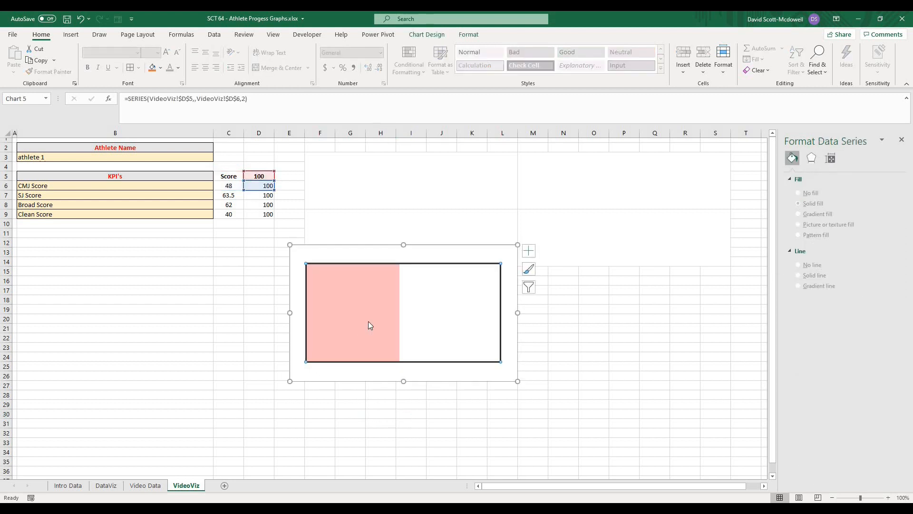
# - Add a chart title above the bar chart
pyautogui.click(469, 309)
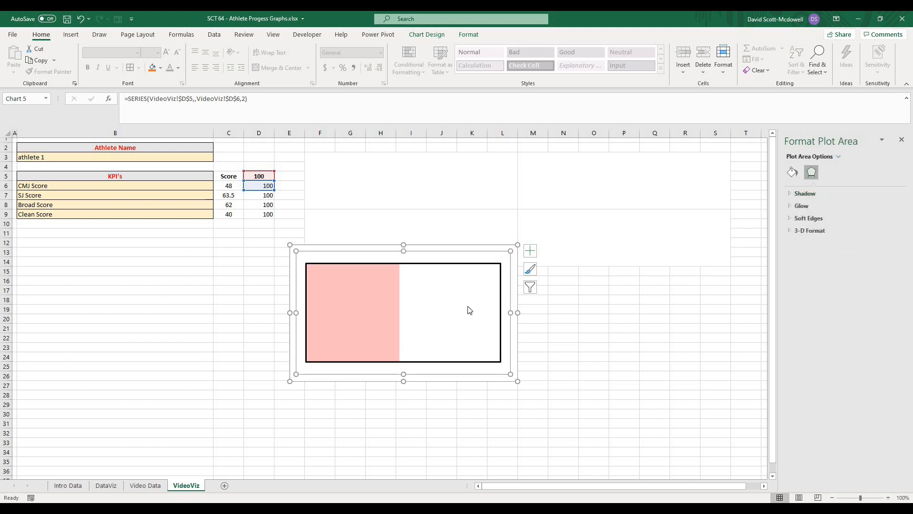
pyautogui.click(469, 381)
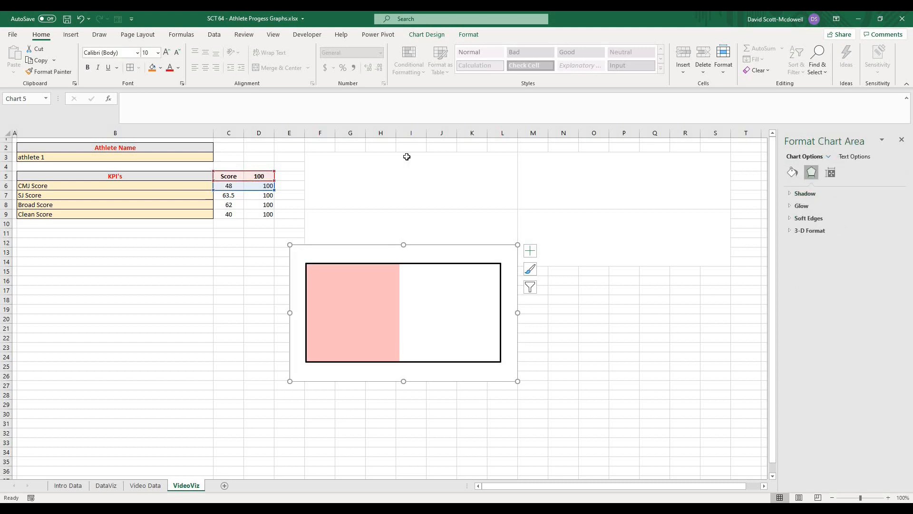
pyautogui.click(487, 255)
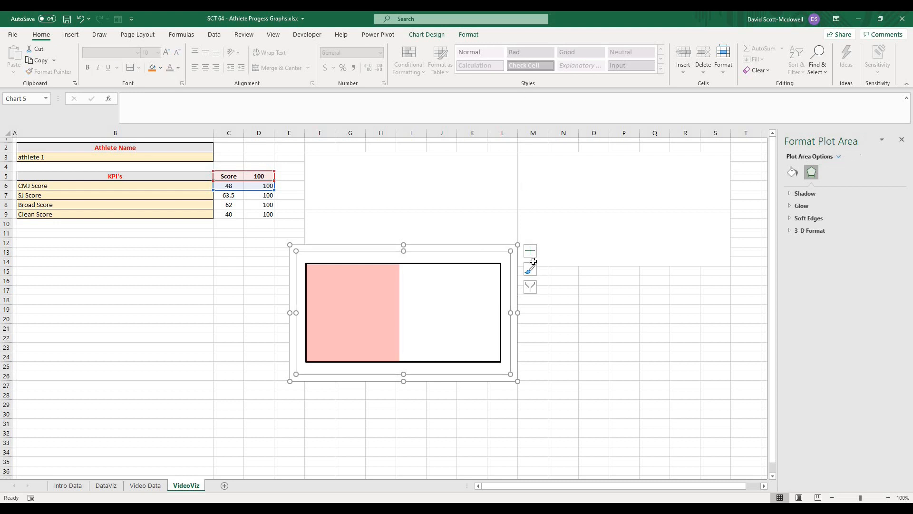
pyautogui.click(518, 286)
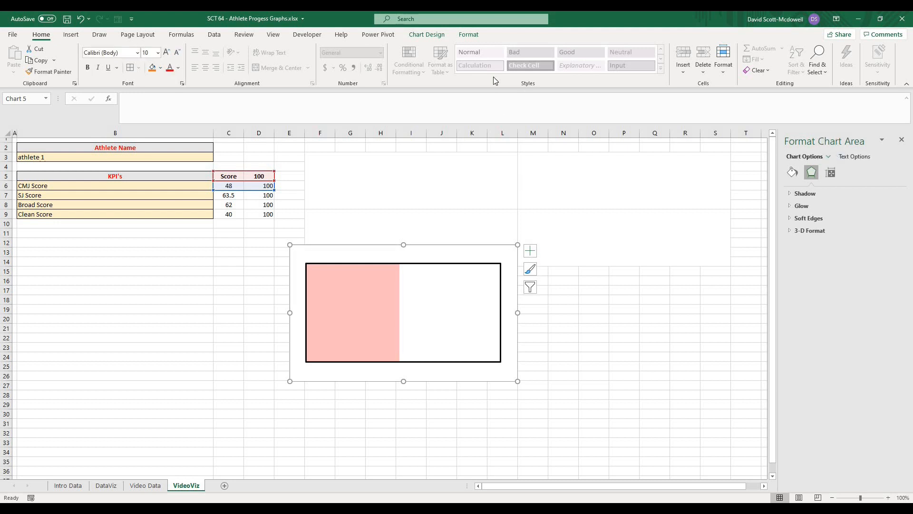
pyautogui.click(431, 34)
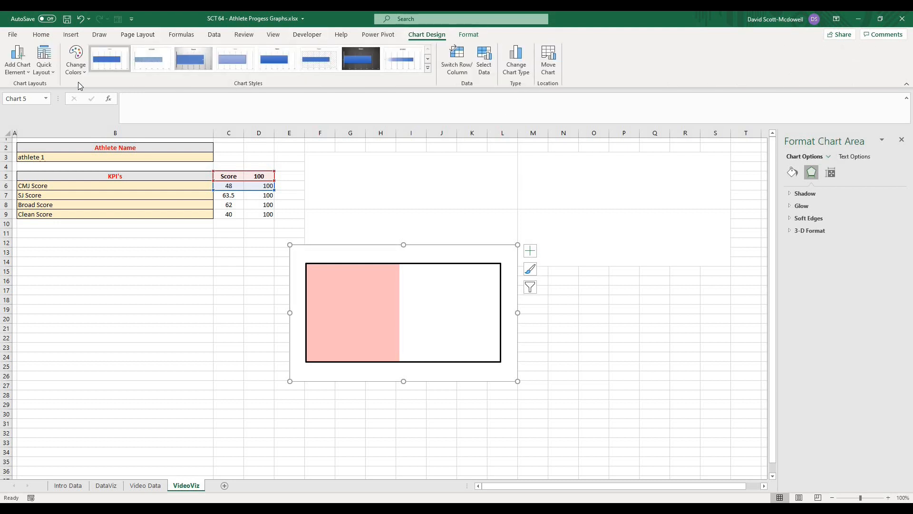
pyautogui.click(26, 61)
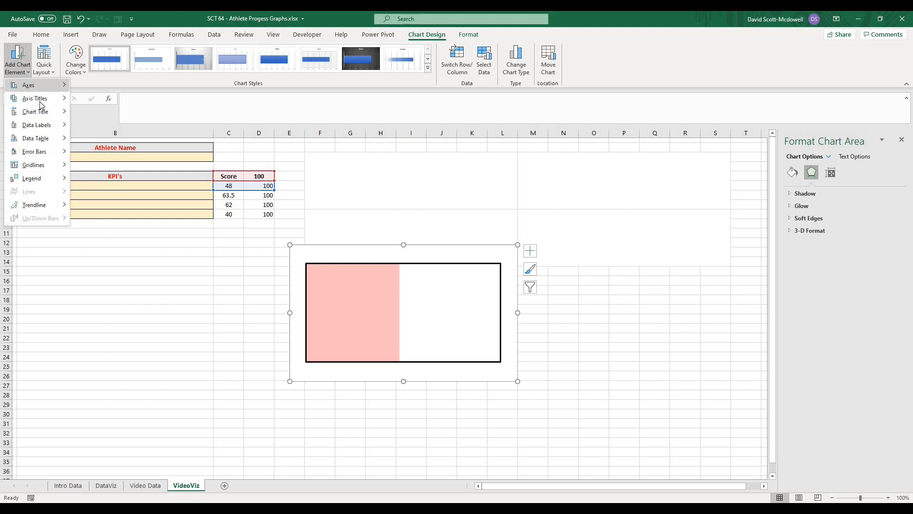
pyautogui.moveTo(49, 114)
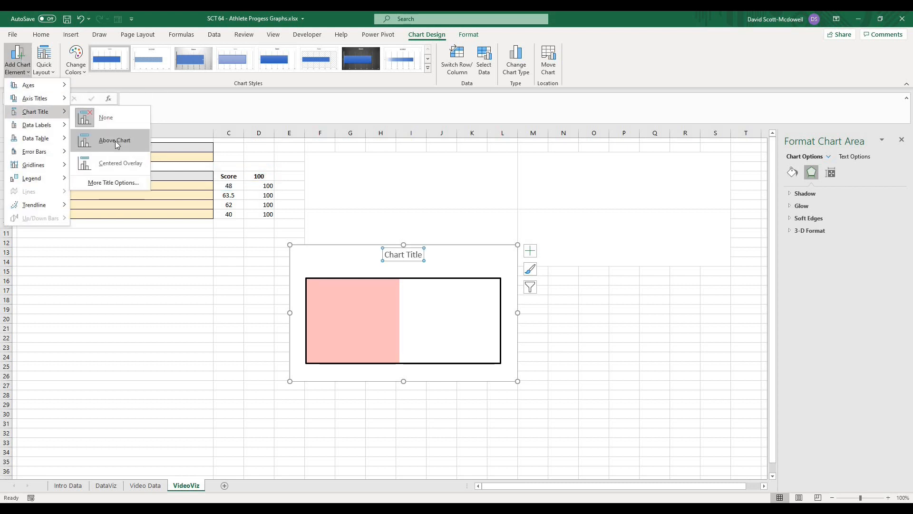
pyautogui.click(115, 141)
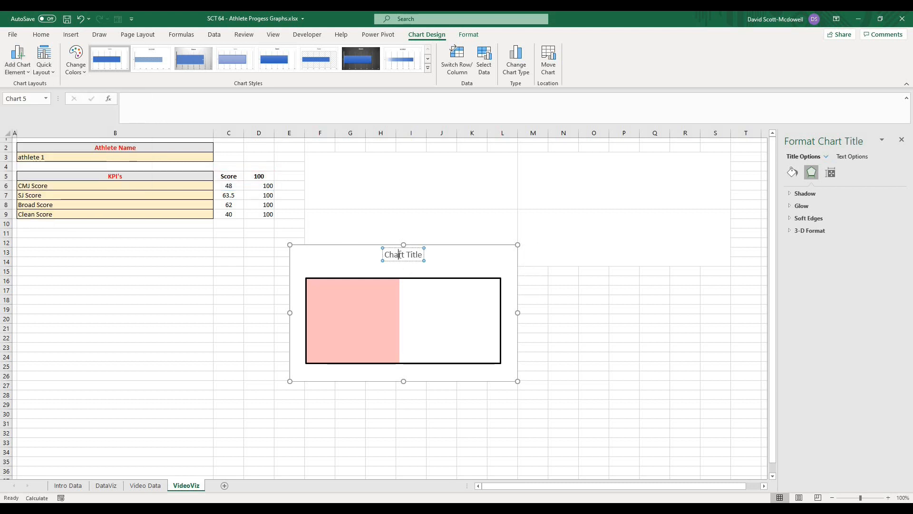
# - Link the bar chart's title to the selected KPI in cell B6 with the reference =VideoViz!$B$6
pyautogui.tripleClick(401, 255)
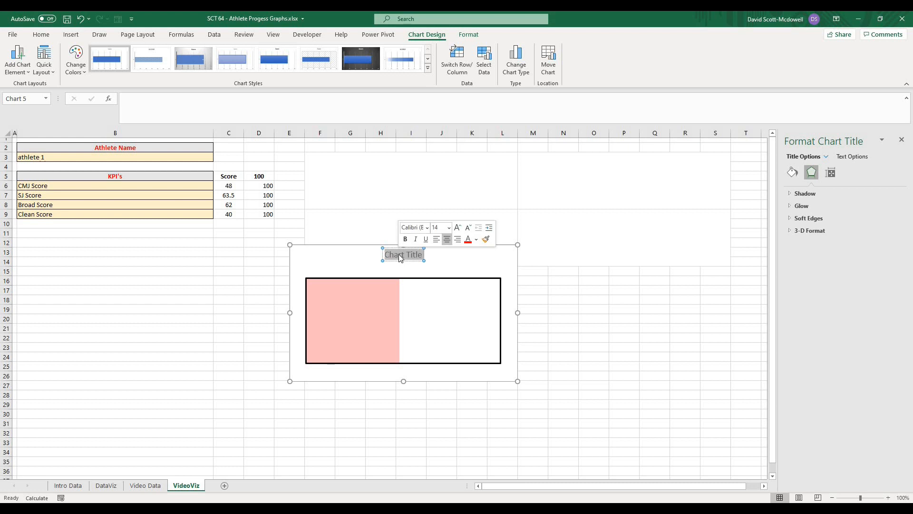
pyautogui.click(227, 100)
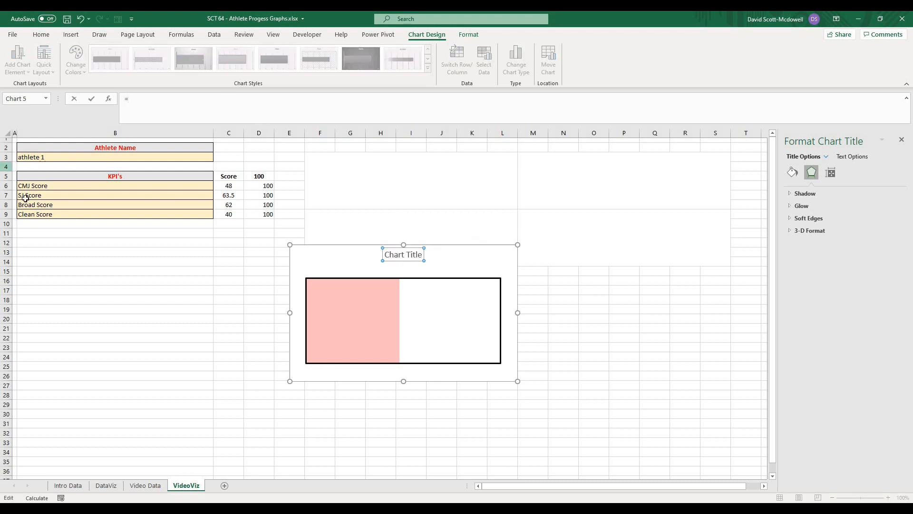
pyautogui.click(35, 187)
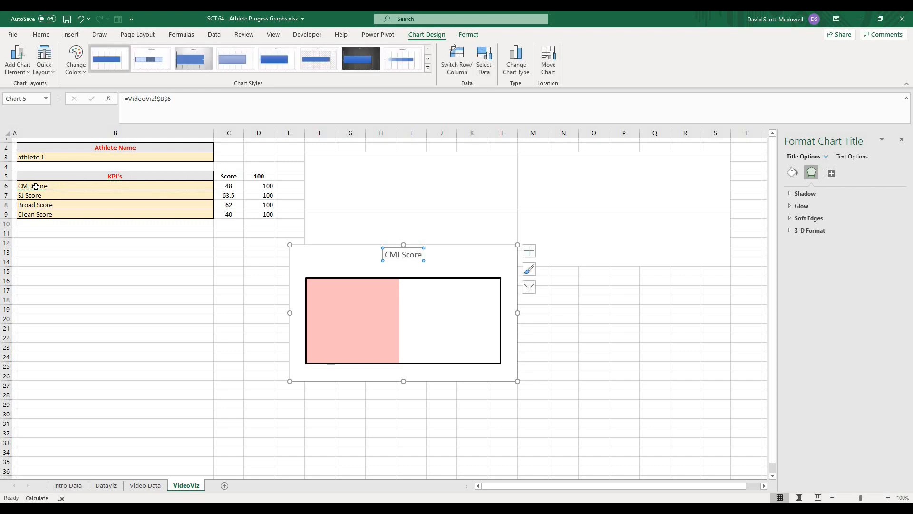
pyautogui.press('Return')
# - Test the linked title by switching the KPI in B6 to Clean Score, SJ Score and Broad Score
pyautogui.click(215, 187)
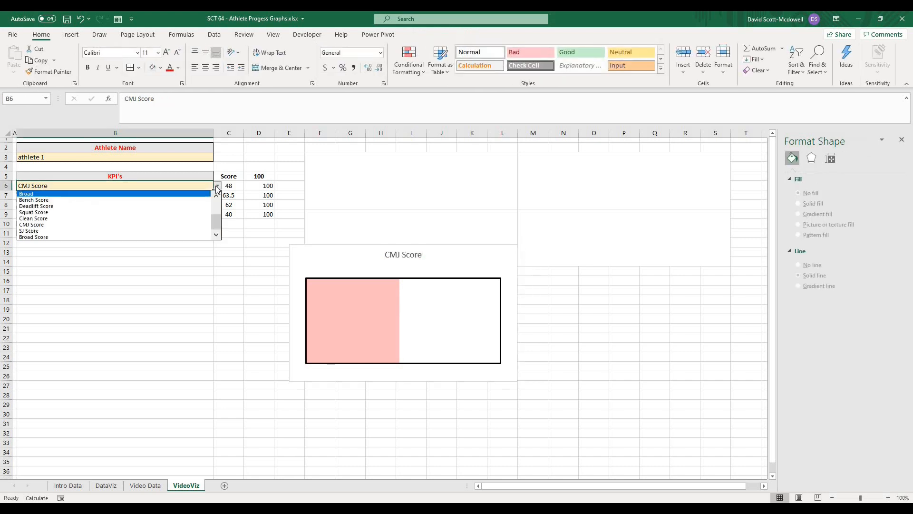
pyautogui.click(164, 224)
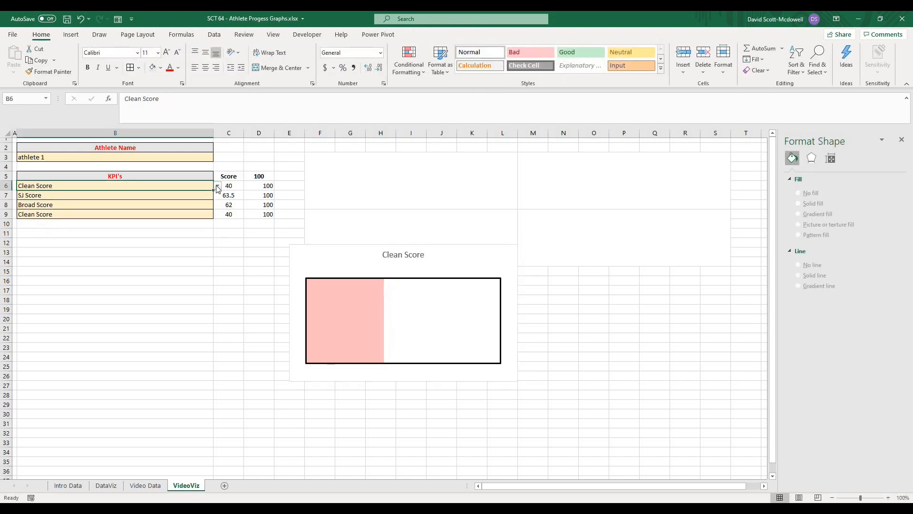
pyautogui.click(218, 185)
pyautogui.click(181, 228)
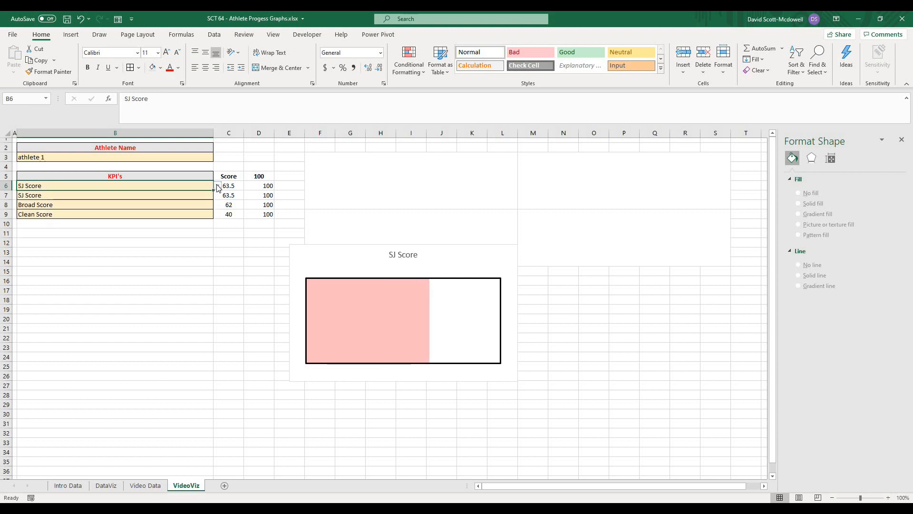
pyautogui.click(217, 186)
pyautogui.click(171, 237)
# - Format the chart title in bold Arial Rounded MT Bold at 18 pt
pyautogui.click(373, 256)
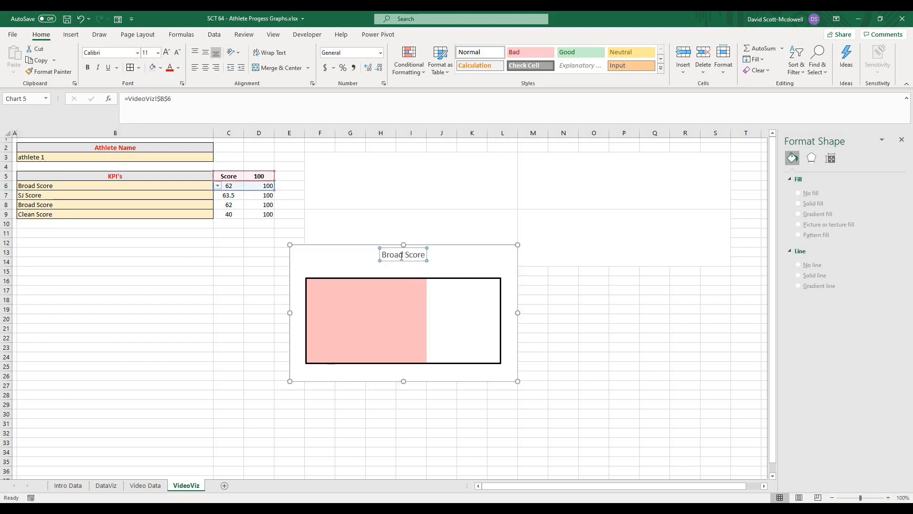
pyautogui.click(137, 52)
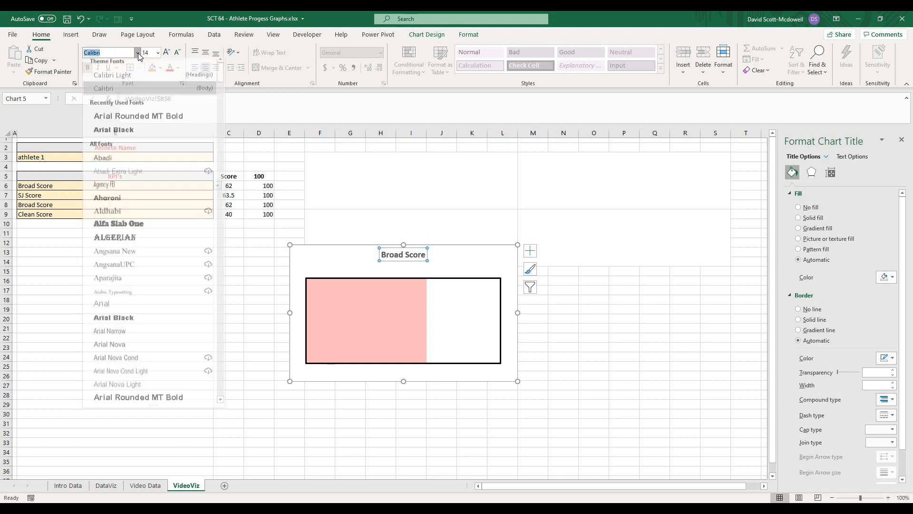
pyautogui.click(111, 402)
pyautogui.click(166, 52)
pyautogui.click(166, 53)
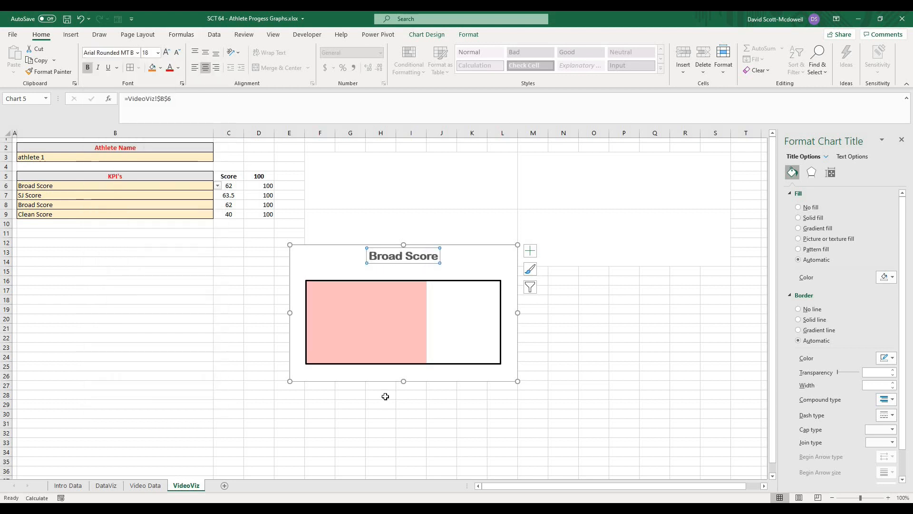
pyautogui.click(411, 423)
# - Turn off Snap to Grid and move the chart freely below the merged blocks, then back near cell F3
pyautogui.moveTo(349, 256); pyautogui.dragTo(351, 233)
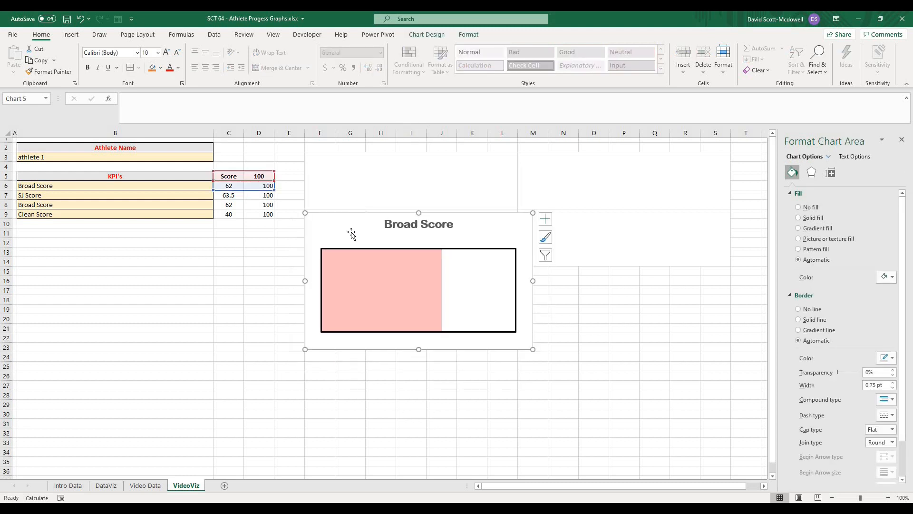
pyautogui.click(468, 34)
pyautogui.click(681, 73)
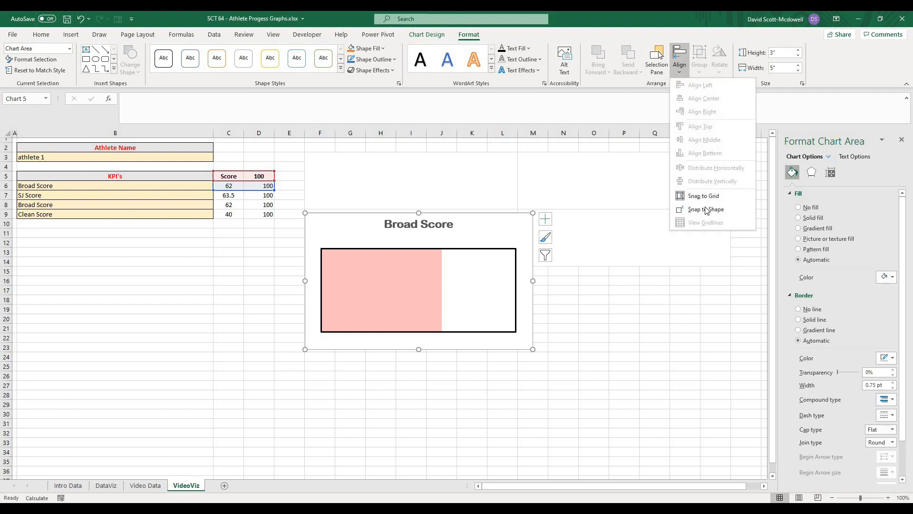
pyautogui.click(703, 198)
pyautogui.moveTo(344, 231); pyautogui.dragTo(333, 339)
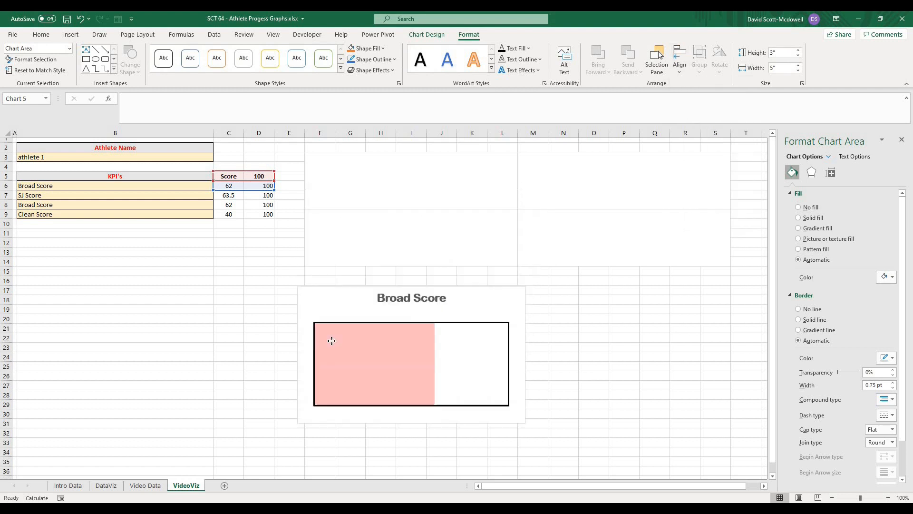
pyautogui.click(345, 175)
pyautogui.click(591, 194)
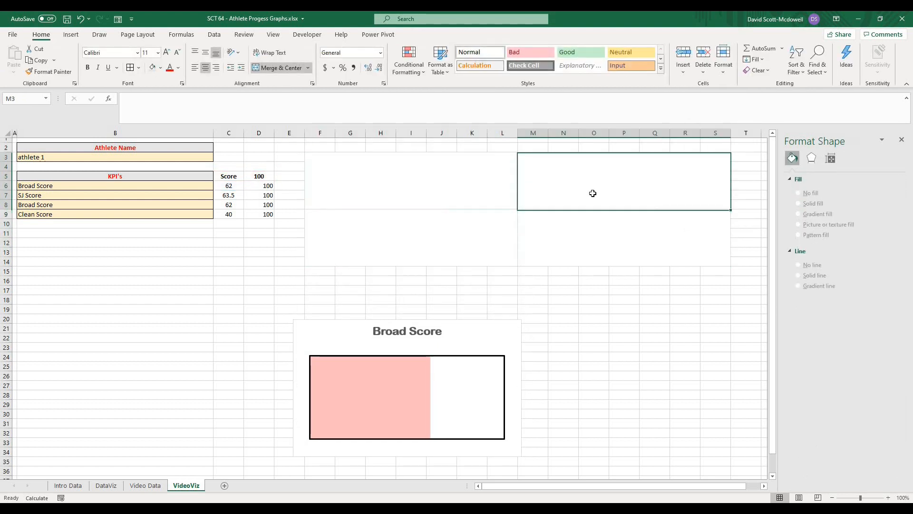
pyautogui.moveTo(326, 337); pyautogui.dragTo(339, 181)
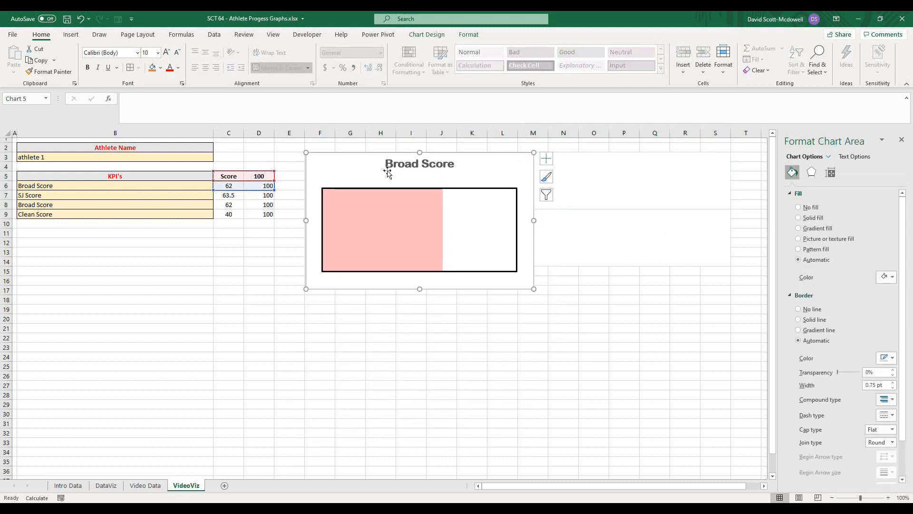
# - Turn on Snap to Grid and fit the chart exactly into the merged block F3:L8
pyautogui.click(467, 37)
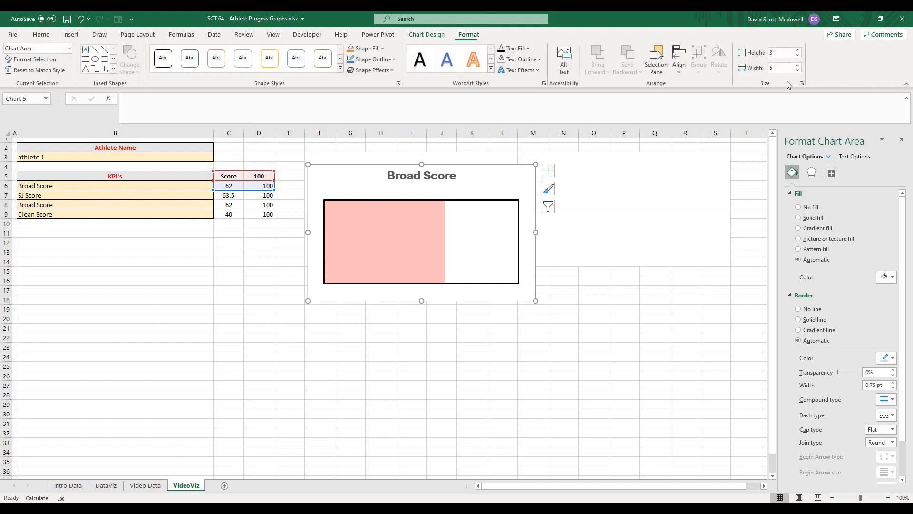
pyautogui.click(681, 69)
pyautogui.click(704, 196)
pyautogui.moveTo(343, 172); pyautogui.dragTo(343, 169)
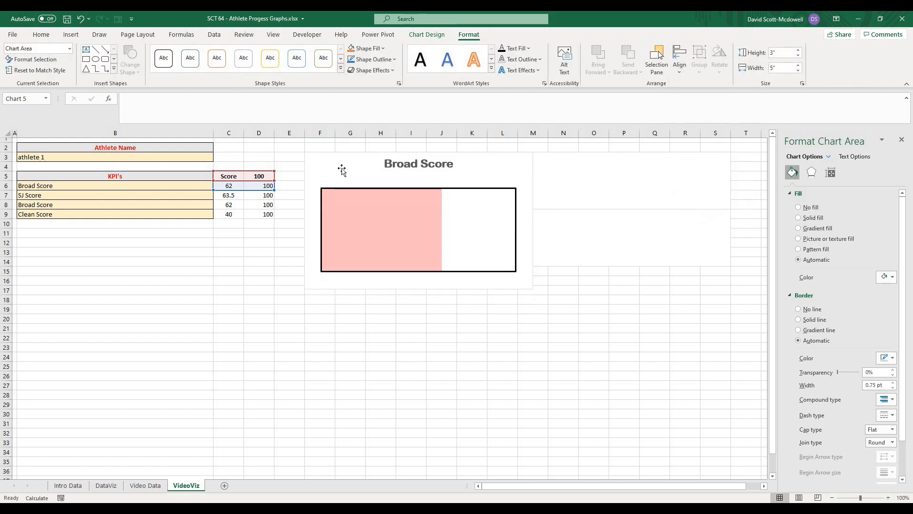
pyautogui.moveTo(488, 220); pyautogui.dragTo(511, 220)
pyautogui.moveTo(411, 205); pyautogui.dragTo(412, 206)
pyautogui.click(464, 328)
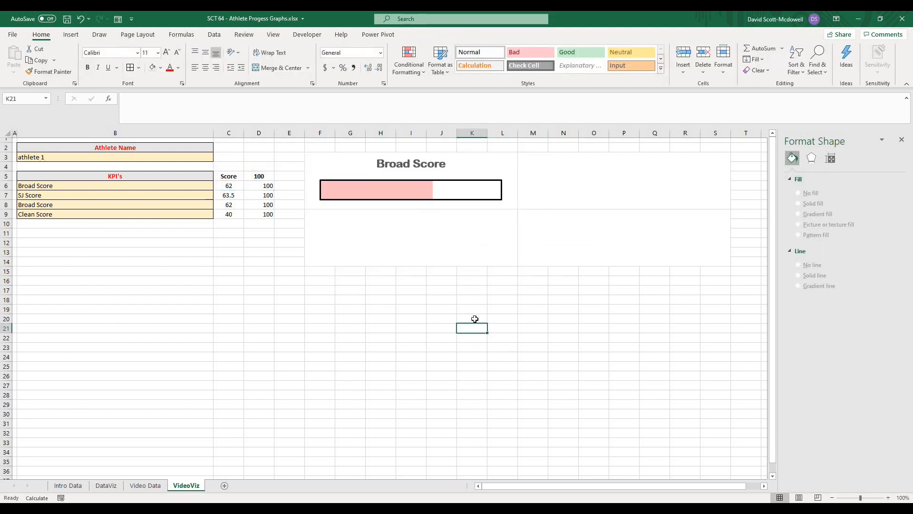
# - Test the resized chart by switching the KPI in B6 to Clean Score, Deadlift Score and back to Clean Score
pyautogui.click(149, 190)
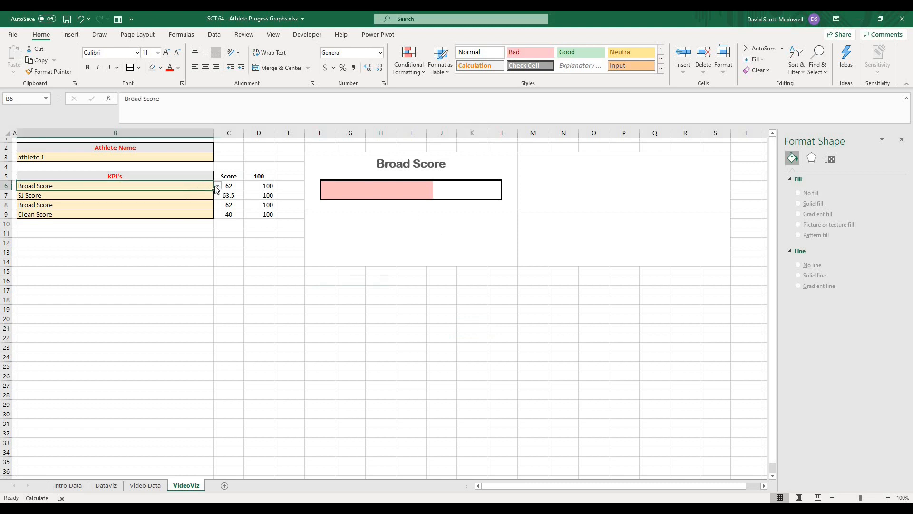
pyautogui.click(217, 186)
pyautogui.click(191, 224)
pyautogui.click(218, 186)
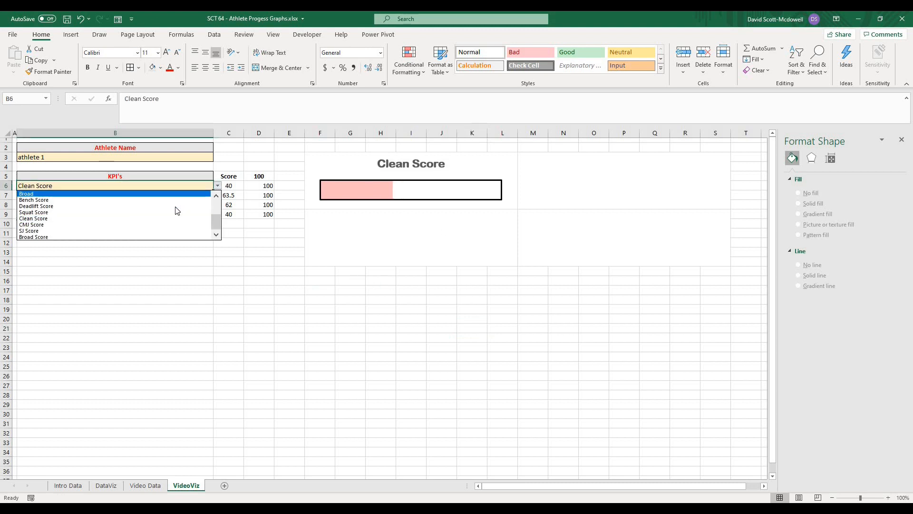
pyautogui.click(188, 199)
pyautogui.click(222, 188)
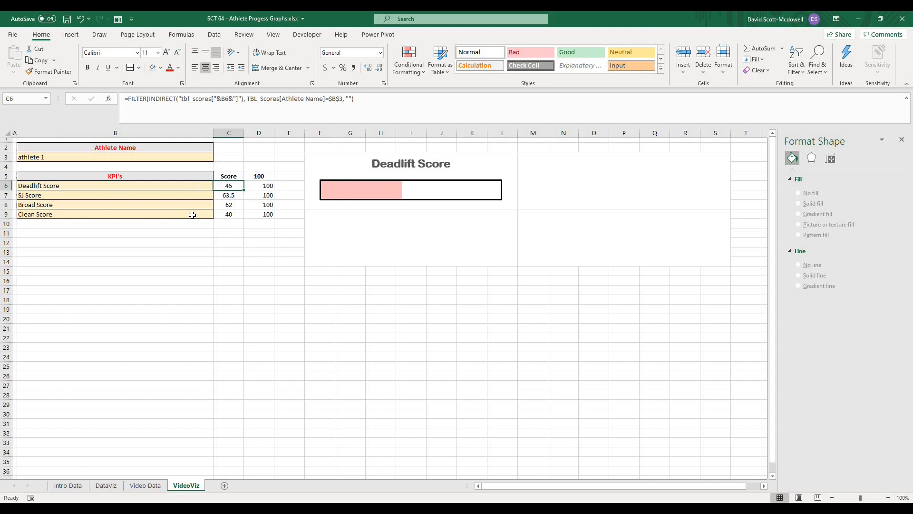
pyautogui.click(207, 187)
pyautogui.click(217, 186)
pyautogui.click(168, 220)
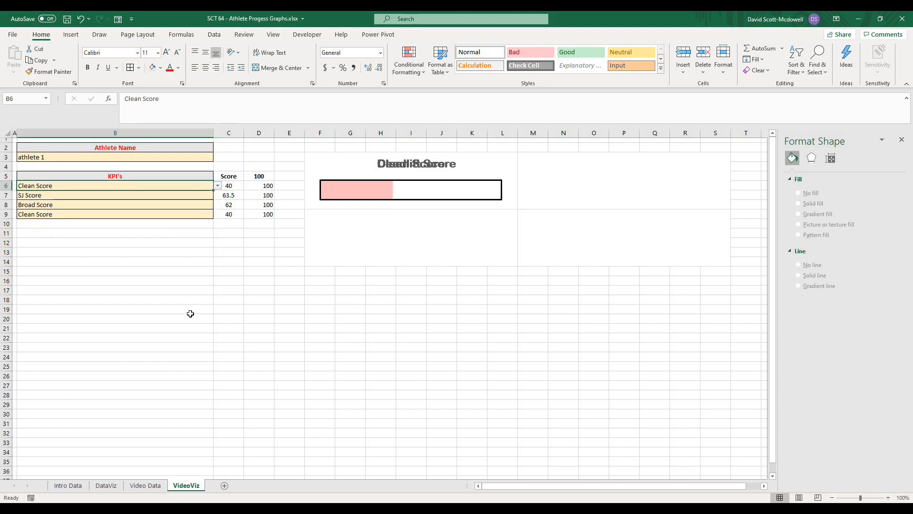
pyautogui.click(187, 315)
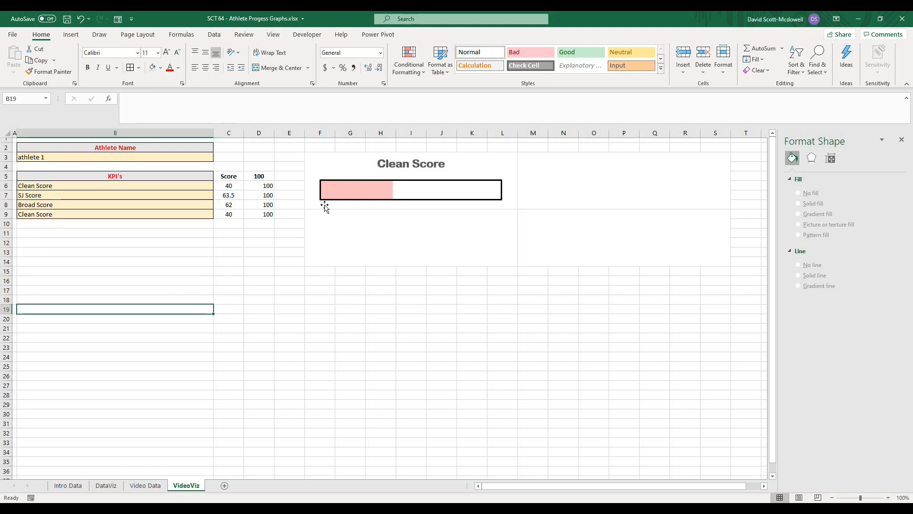
# - Hide the Score and 100 helper columns, C and D
pyautogui.moveTo(228, 133); pyautogui.dragTo(258, 133)
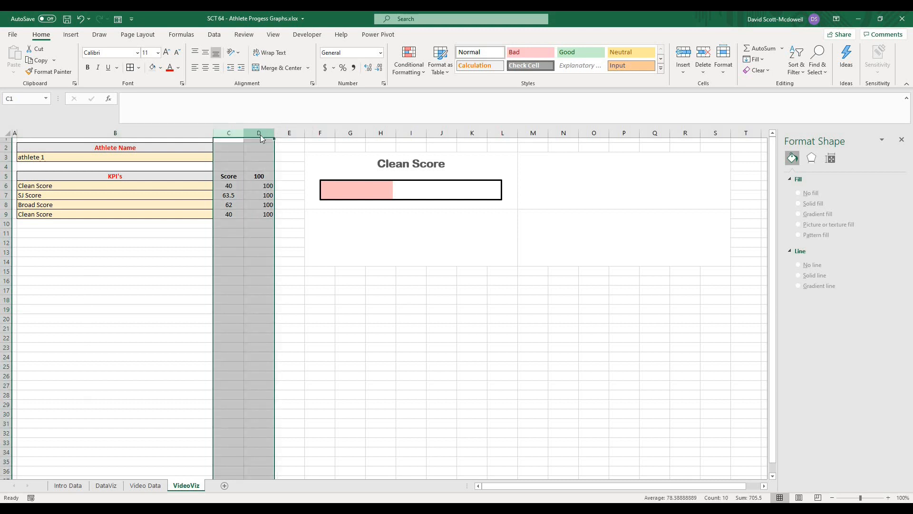
pyautogui.rightClick(261, 135)
pyautogui.click(296, 282)
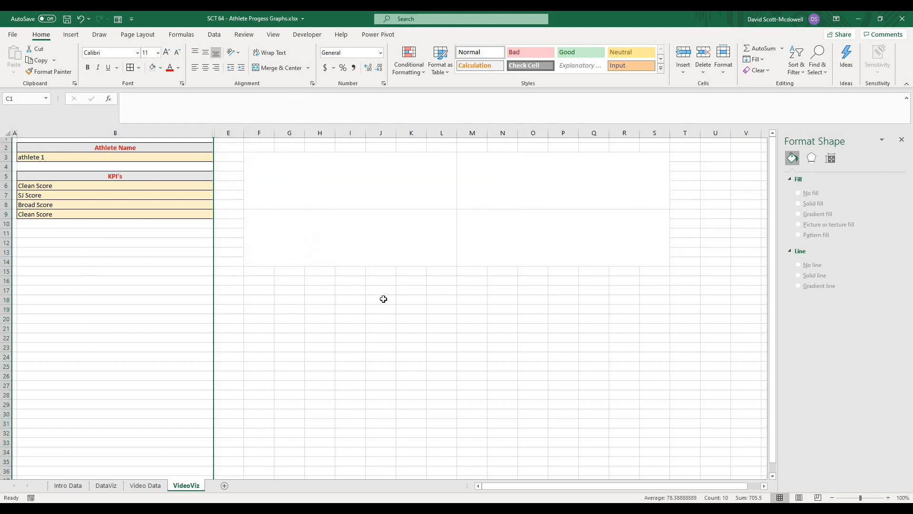
pyautogui.click(381, 299)
# - Set the F3:L8 chart to show data in hidden rows and columns and disable showing #N/A as an empty cell
pyautogui.click(266, 186)
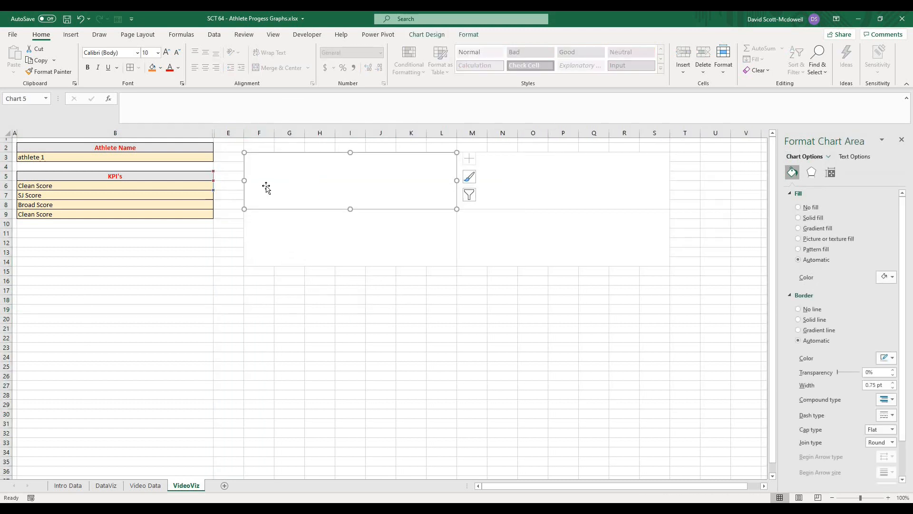
pyautogui.click(242, 337)
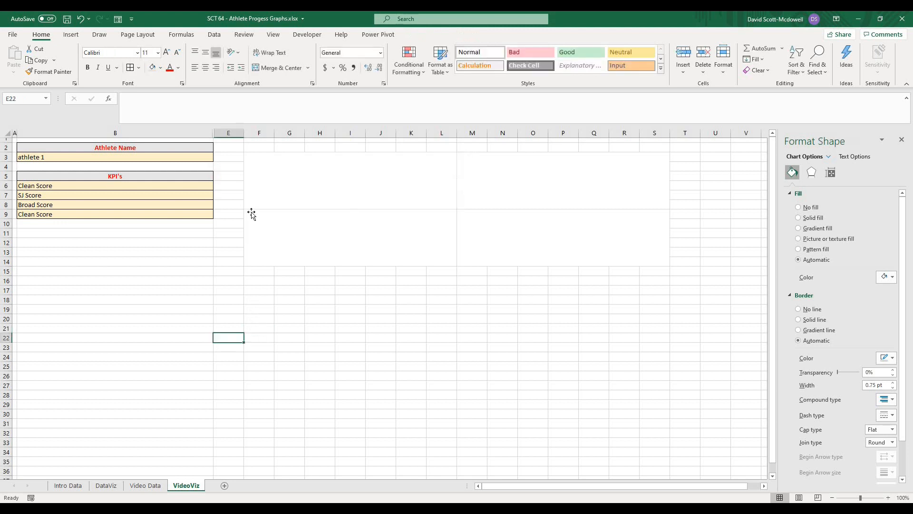
pyautogui.click(229, 190)
pyautogui.click(282, 179)
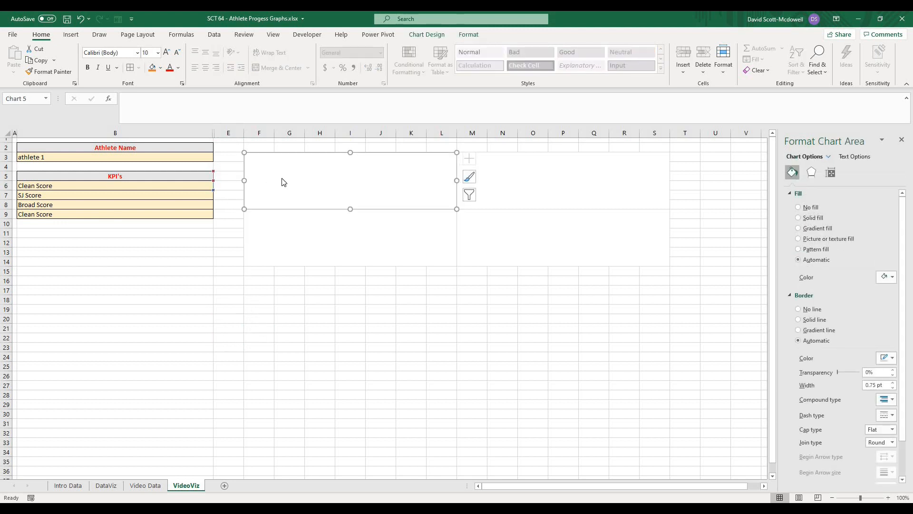
pyautogui.rightClick(284, 183)
pyautogui.click(316, 299)
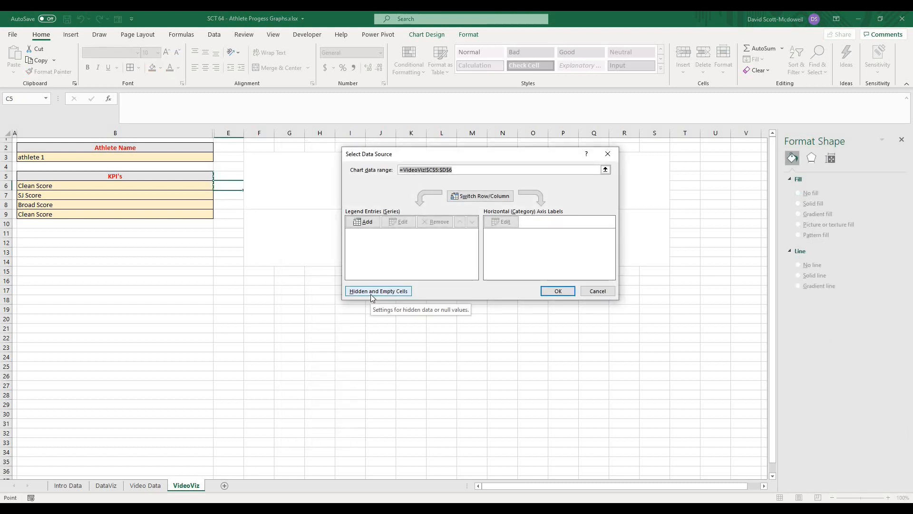
pyautogui.click(370, 292)
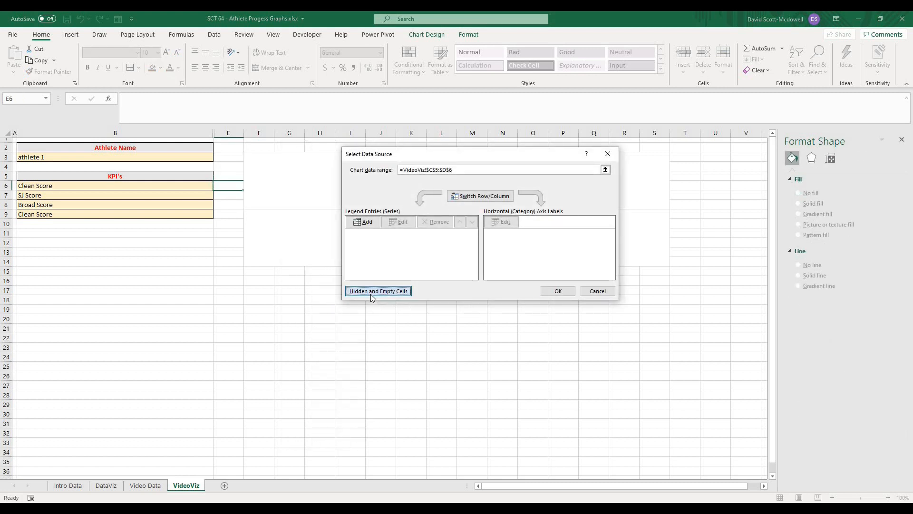
pyautogui.click(426, 246)
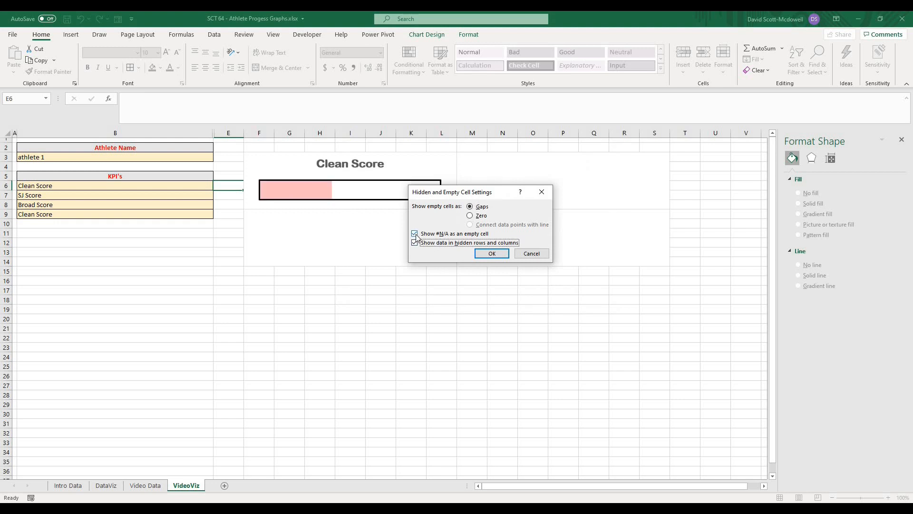
pyautogui.click(414, 234)
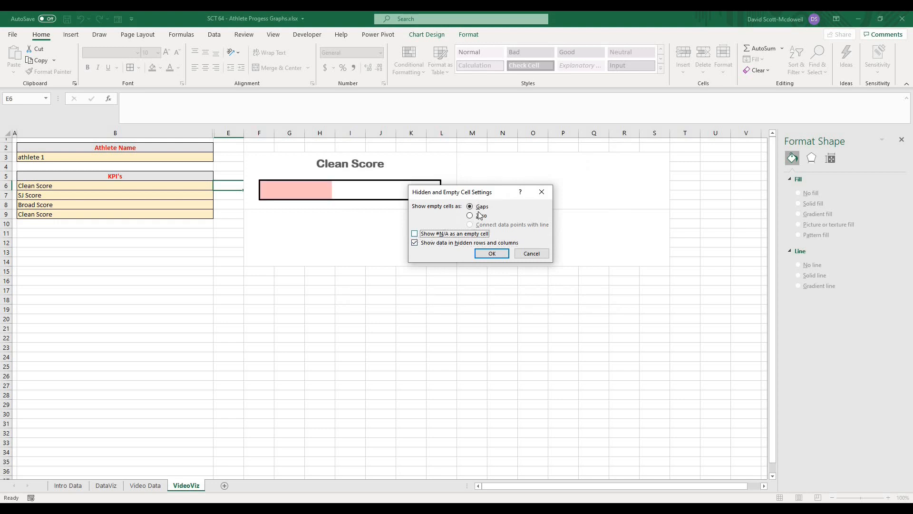
pyautogui.click(484, 253)
pyautogui.press('Return')
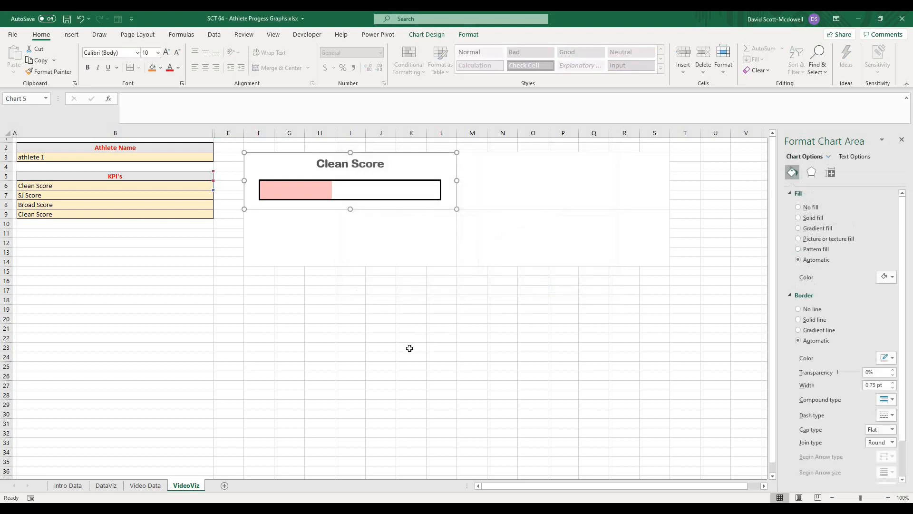
pyautogui.click(410, 339)
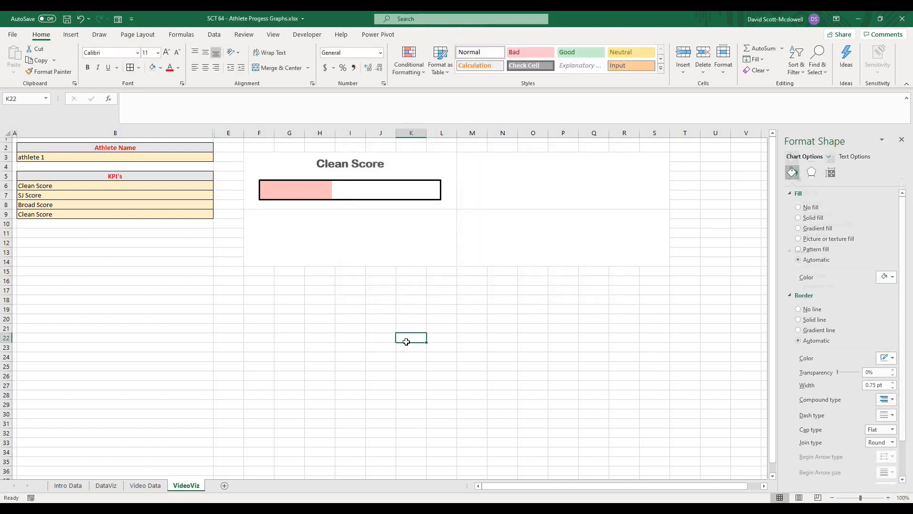
# - Test the chart with its helper columns hidden by switching the KPI in B6 to Squat Score
pyautogui.click(214, 192)
pyautogui.click(209, 185)
pyautogui.click(217, 185)
pyautogui.click(191, 209)
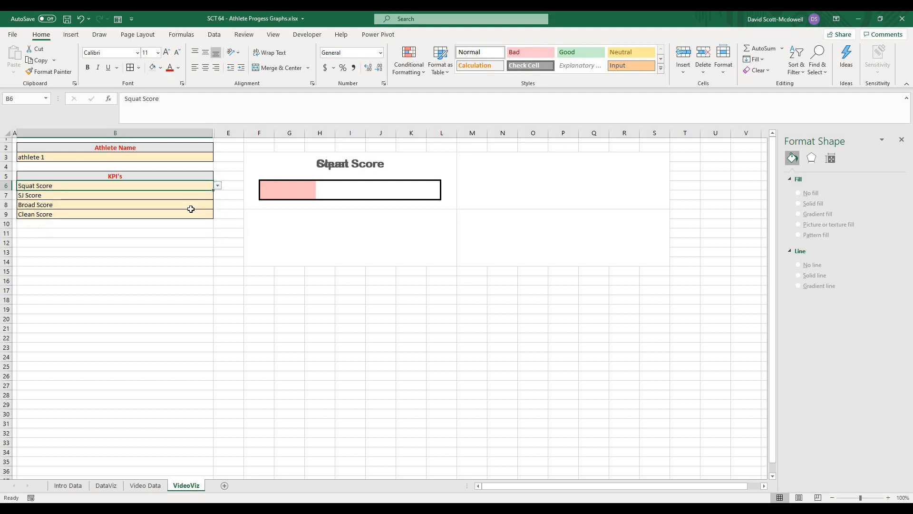
pyautogui.click(218, 185)
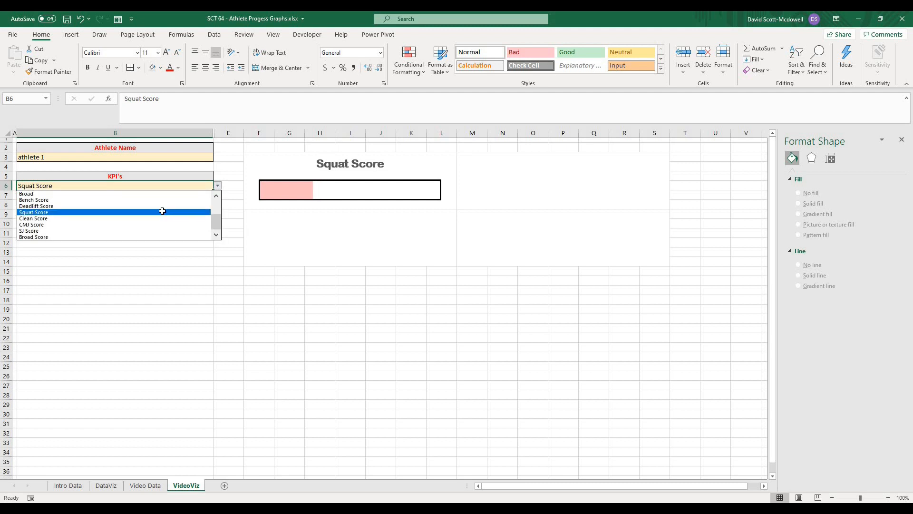
pyautogui.click(162, 211)
pyautogui.click(296, 325)
# - Unhide the Score and 100 helper columns, C and D
pyautogui.click(257, 167)
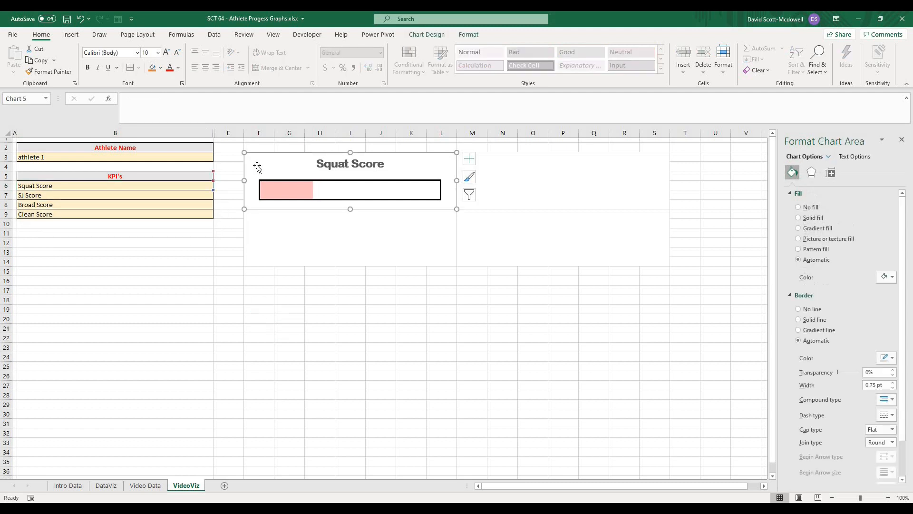
pyautogui.moveTo(202, 133); pyautogui.dragTo(222, 136)
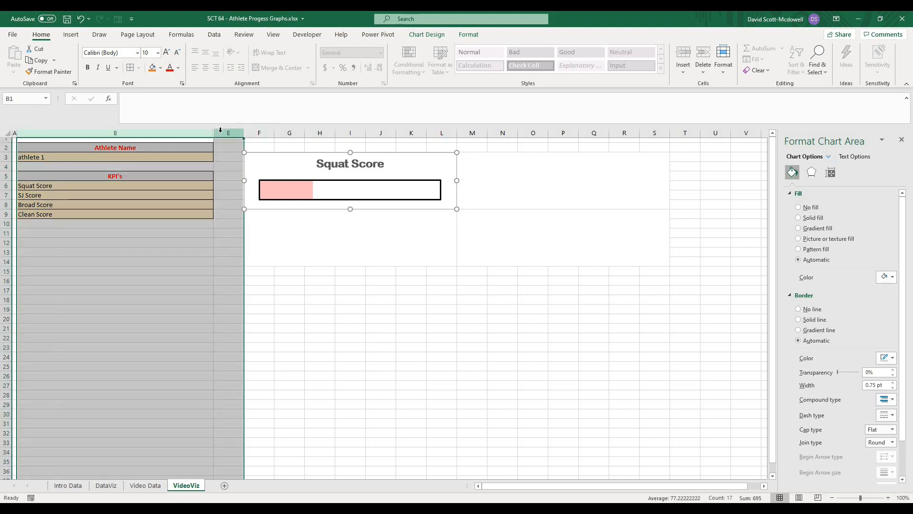
pyautogui.rightClick(221, 136)
pyautogui.click(245, 293)
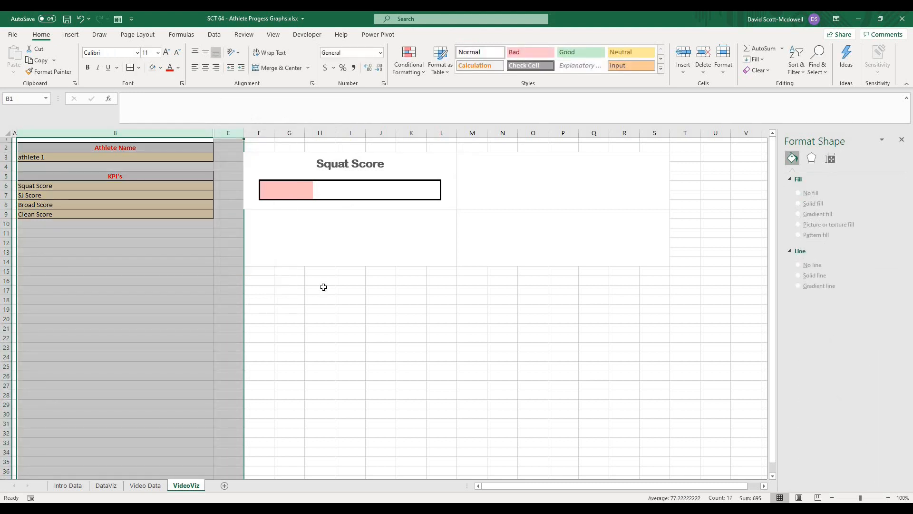
pyautogui.click(320, 289)
# - Copy the progress bar chart and paste the duplicate into the merged block F9:L14
pyautogui.click(313, 166)
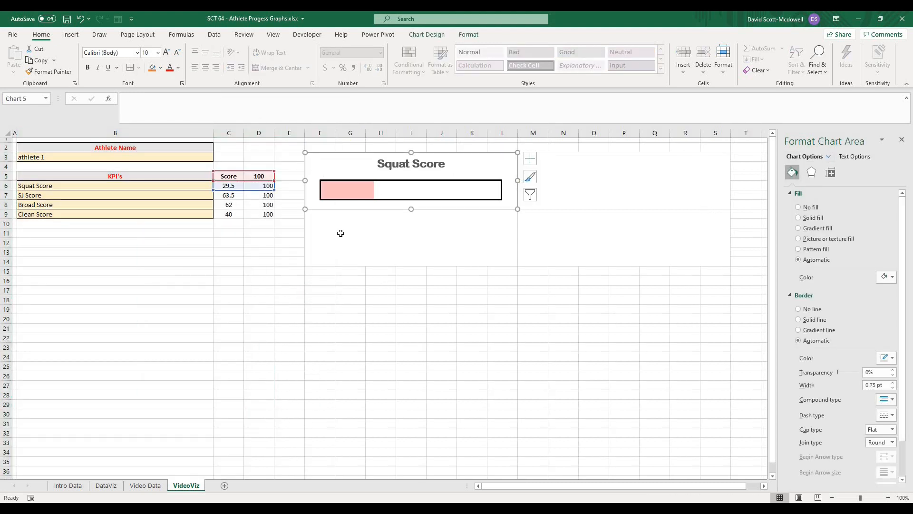
pyautogui.click(349, 277)
pyautogui.click(328, 232)
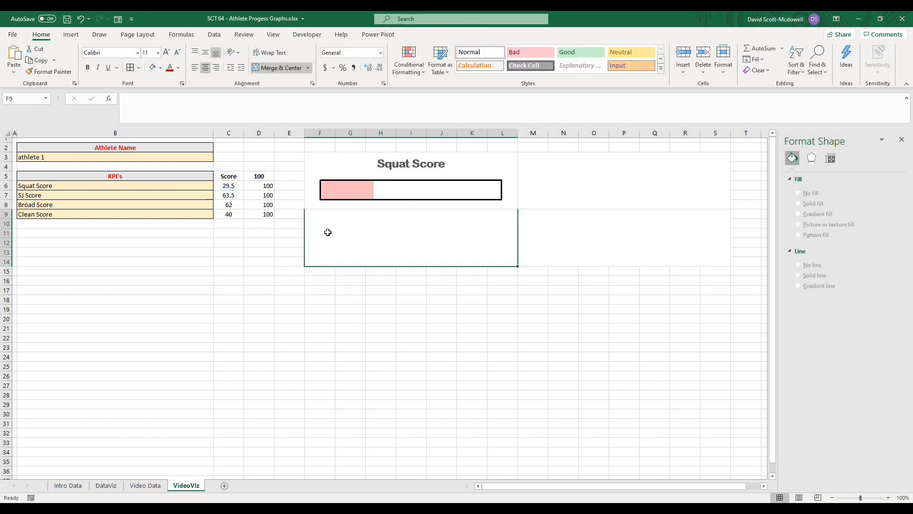
pyautogui.hotkey('ctrl', 'v')
pyautogui.click(381, 314)
# - Point the Score series of the duplicated chart to the value in VideoViz!$C$7
pyautogui.click(353, 252)
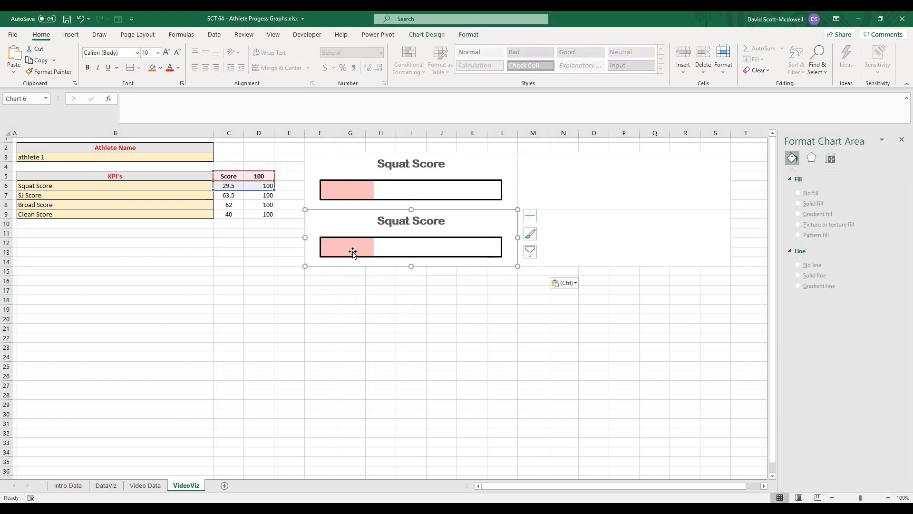
pyautogui.click(352, 252)
pyautogui.click(394, 255)
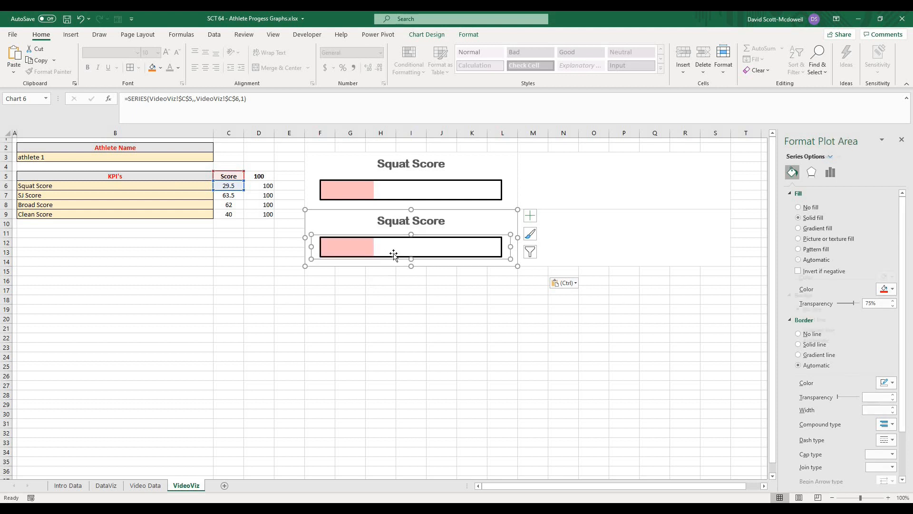
pyautogui.click(357, 252)
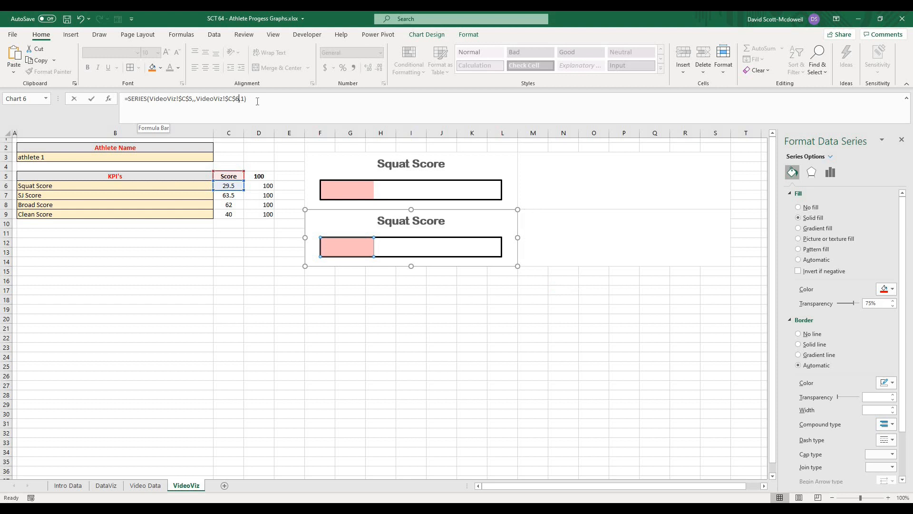
pyautogui.click(274, 103)
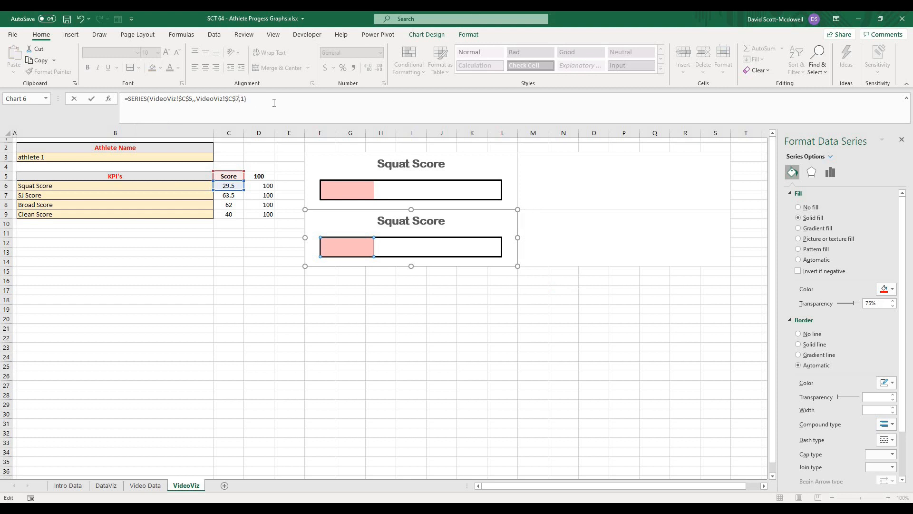
pyautogui.press('Return')
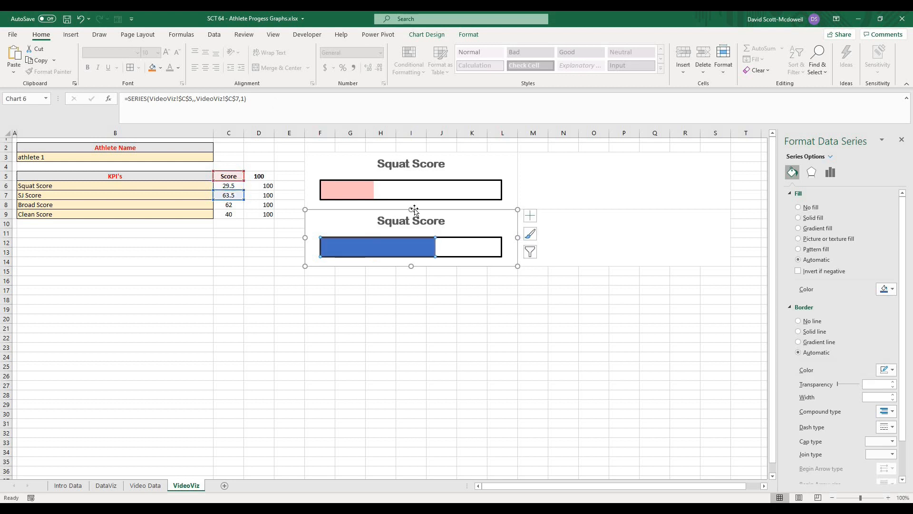
# - Point the 100 series of the duplicated chart to the value in VideoViz!$D$7
pyautogui.click(468, 240)
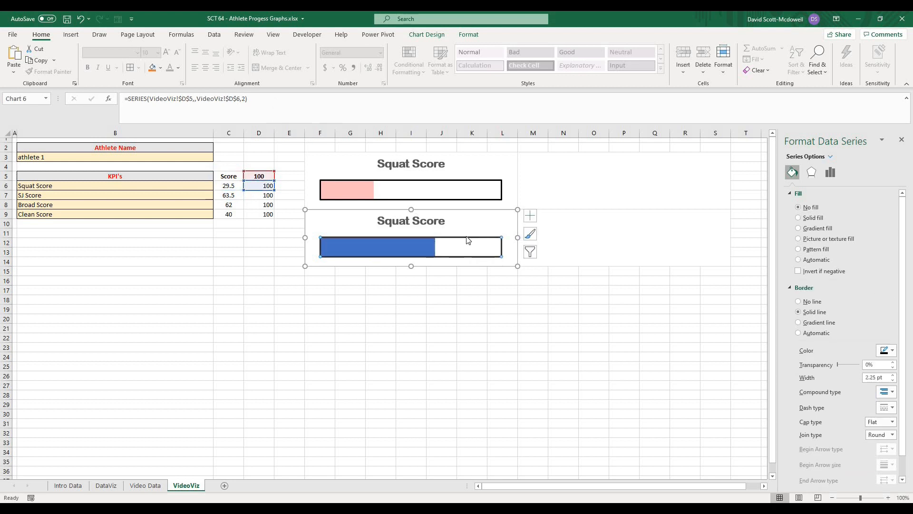
pyautogui.click(240, 100)
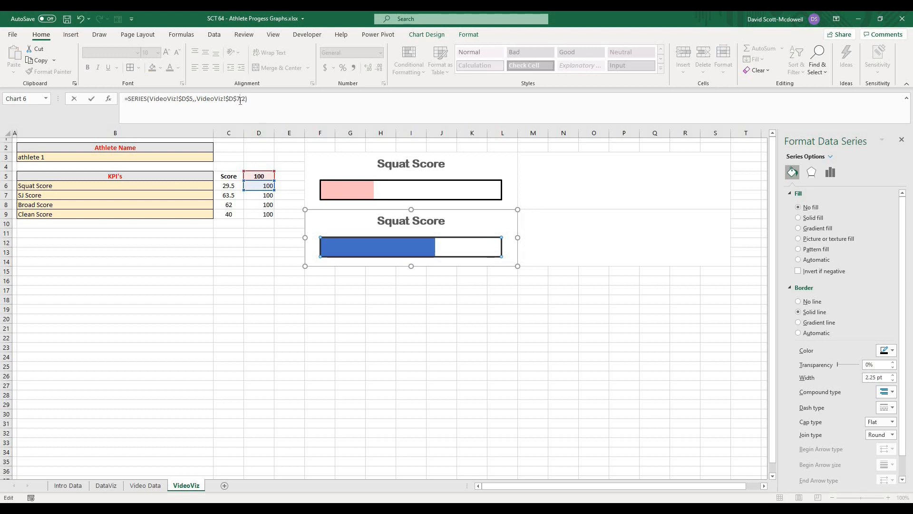
pyautogui.write('7')
pyautogui.press('Return')
# - Link the duplicated chart's title to the KPI name in VideoViz!$B$7
pyautogui.click(415, 223)
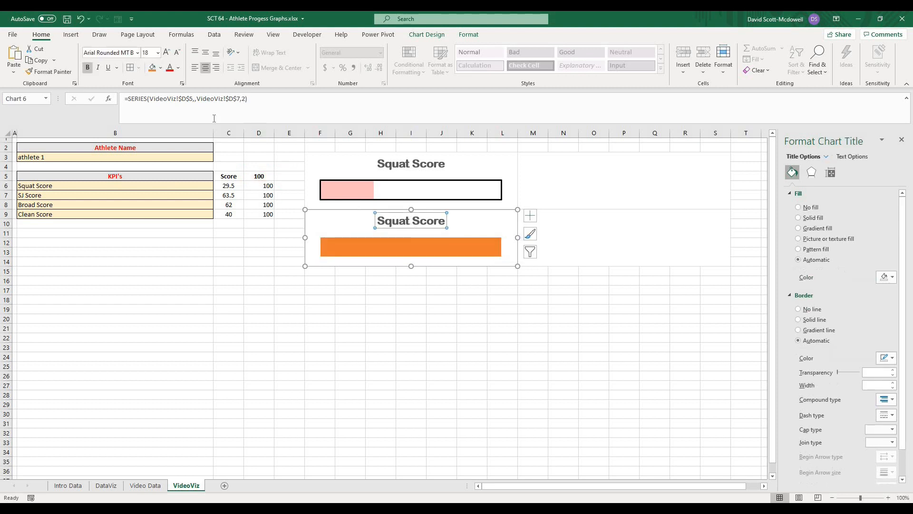
pyautogui.click(175, 98)
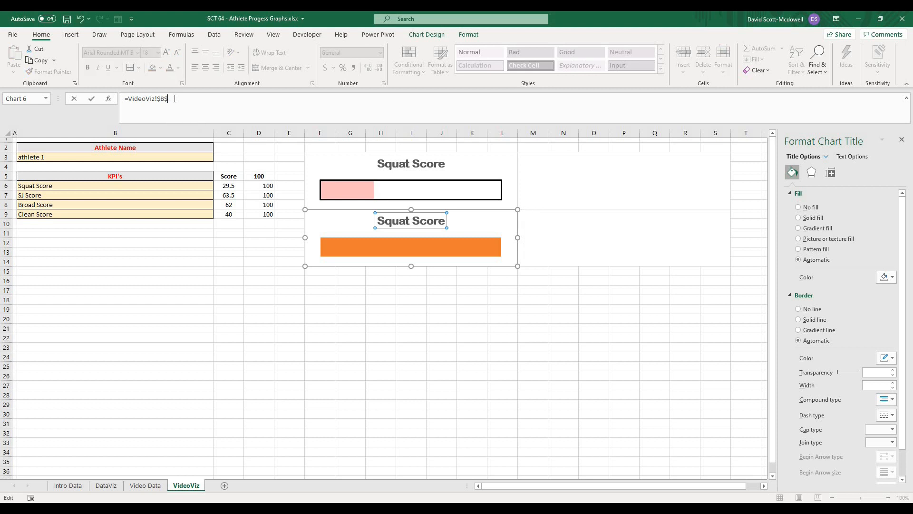
pyautogui.write('7')
pyautogui.press('Return')
pyautogui.click(228, 326)
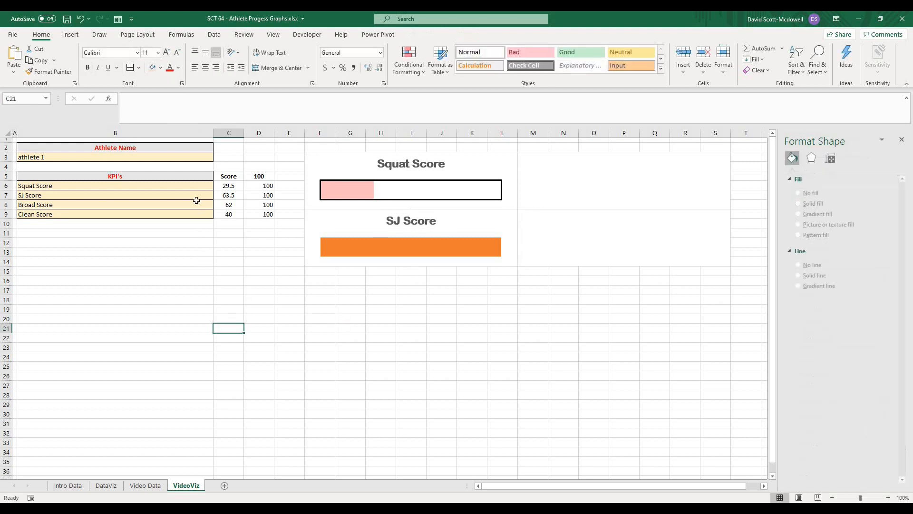
# - Test the duplicated chart by switching the KPI in B7 to Squat Score
pyautogui.click(212, 196)
pyautogui.click(218, 195)
pyautogui.click(177, 216)
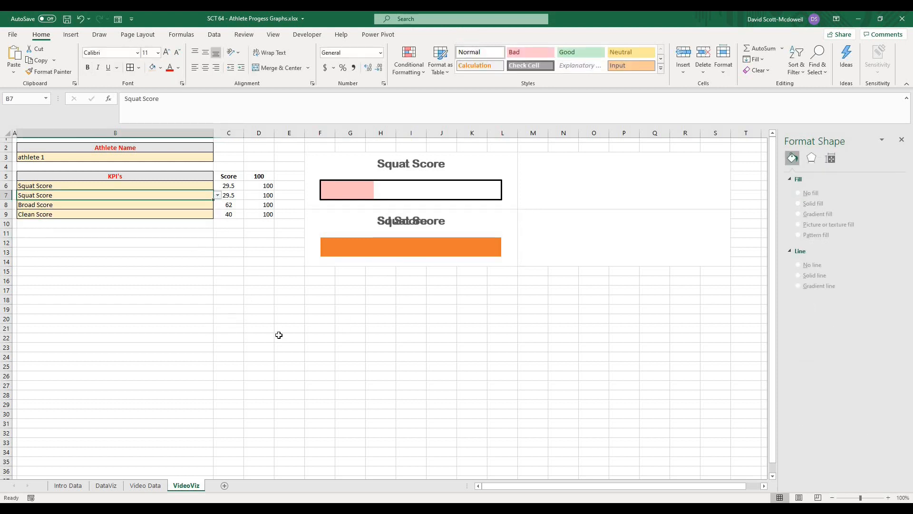
pyautogui.click(279, 335)
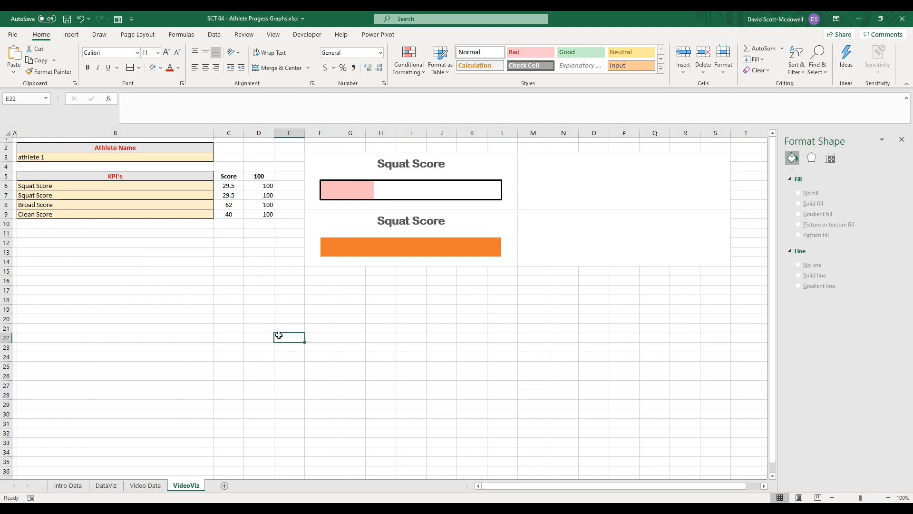
pyautogui.click(308, 332)
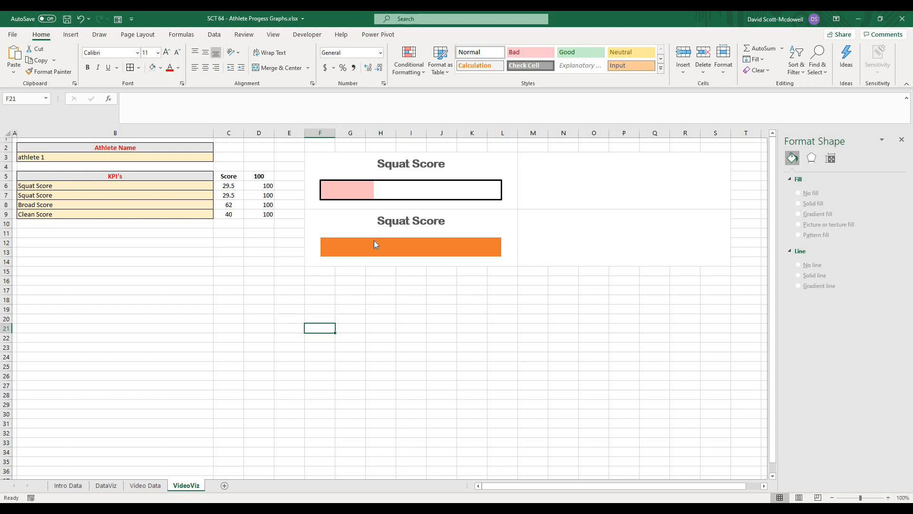
pyautogui.click(337, 219)
pyautogui.click(338, 310)
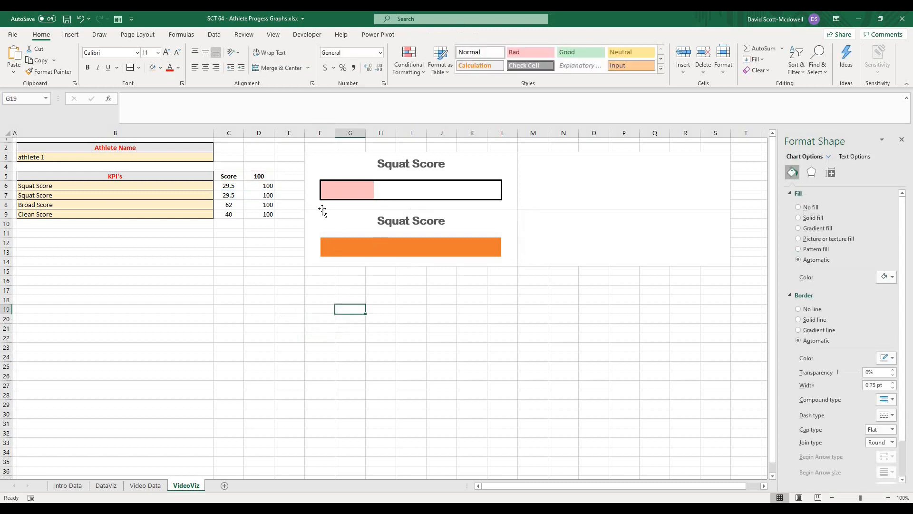
pyautogui.click(322, 162)
pyautogui.click(264, 318)
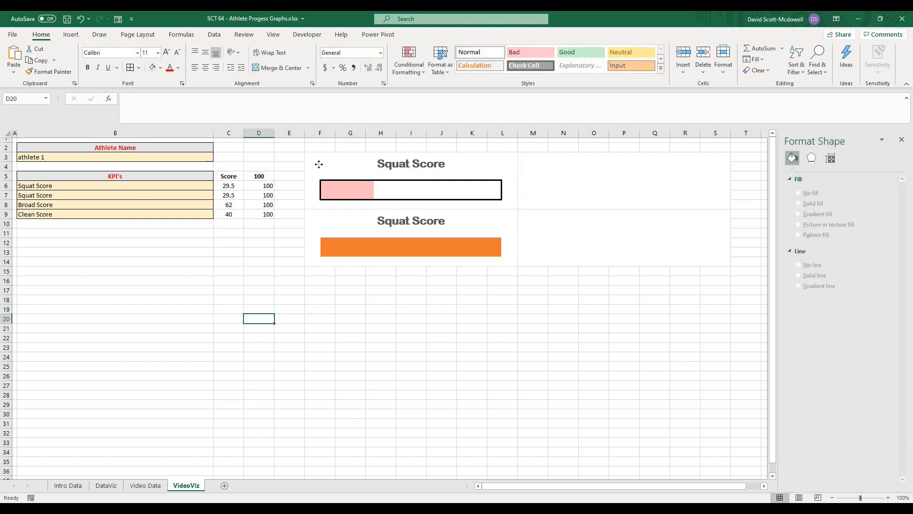
# - Save the formatted Squat Score progress chart for B6 as a chart template named VideoChart1
pyautogui.click(319, 164)
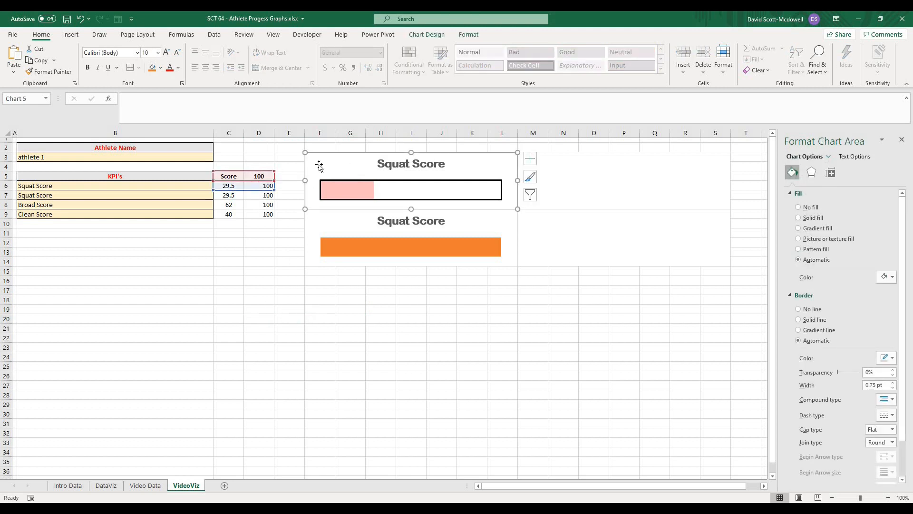
pyautogui.rightClick(319, 168)
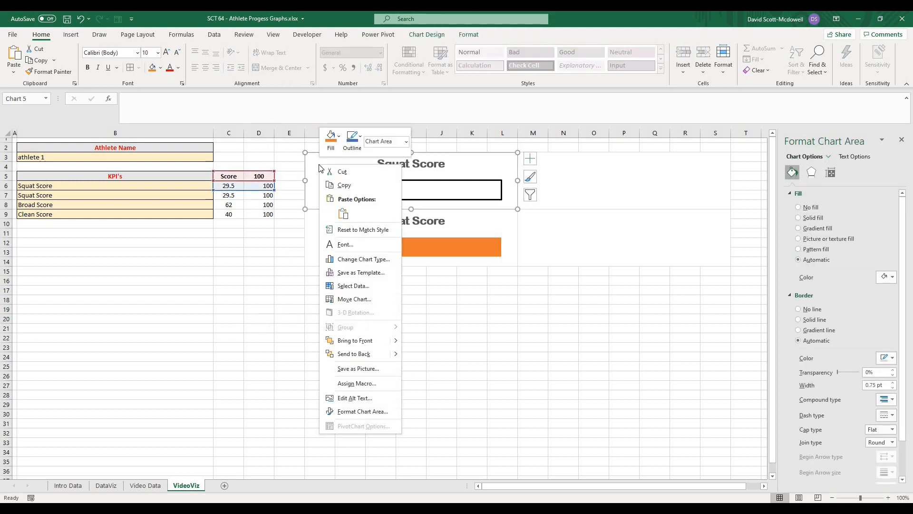
pyautogui.click(340, 277)
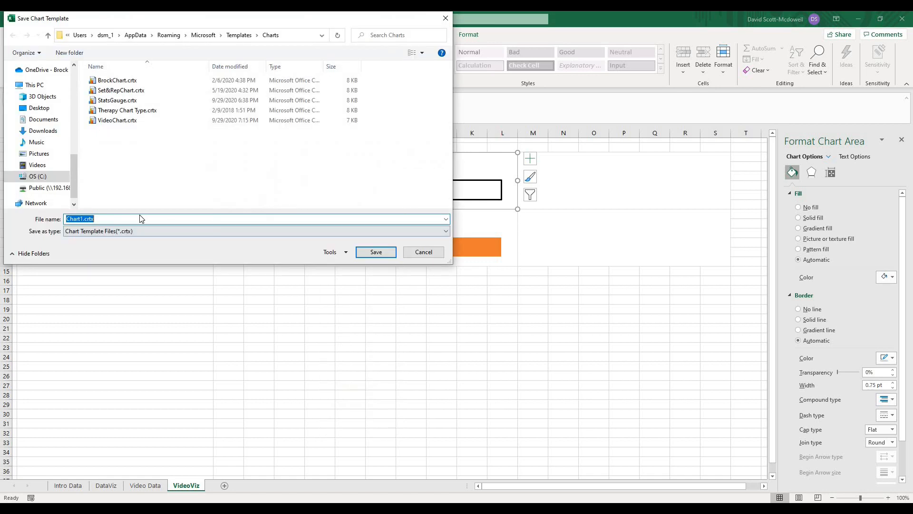
pyautogui.moveTo(84, 218); pyautogui.dragTo(44, 222)
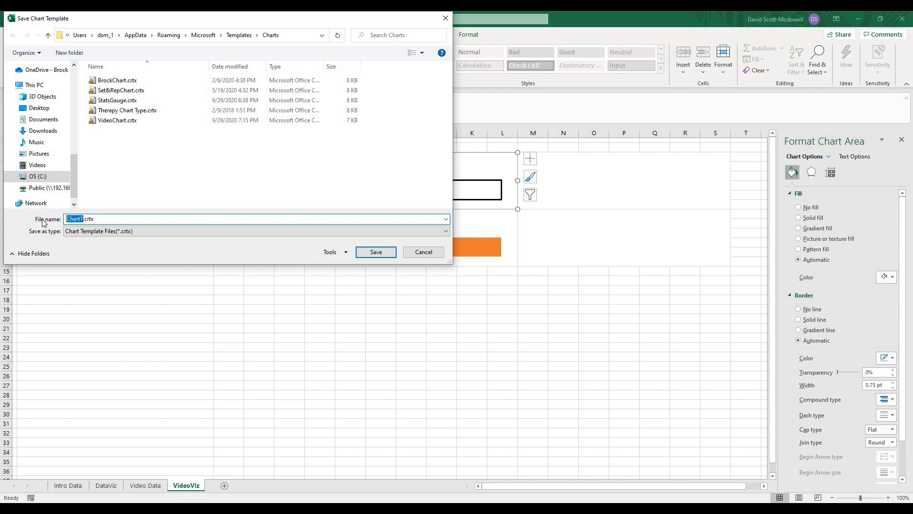
pyautogui.write('Video')
pyautogui.click(382, 253)
pyautogui.click(233, 309)
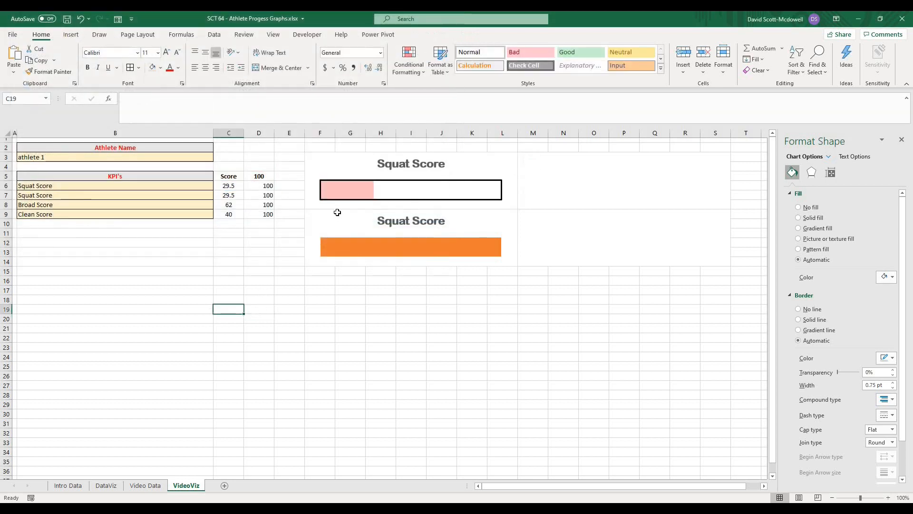
# - Change the chart type of the duplicated Squat Score chart to the VideoChart1 template
pyautogui.click(316, 223)
pyautogui.click(319, 318)
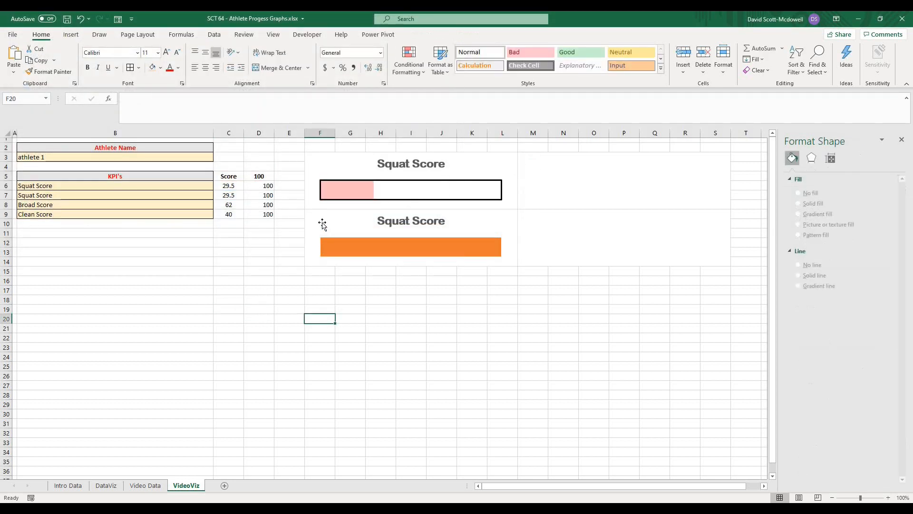
pyautogui.click(323, 224)
pyautogui.rightClick(323, 225)
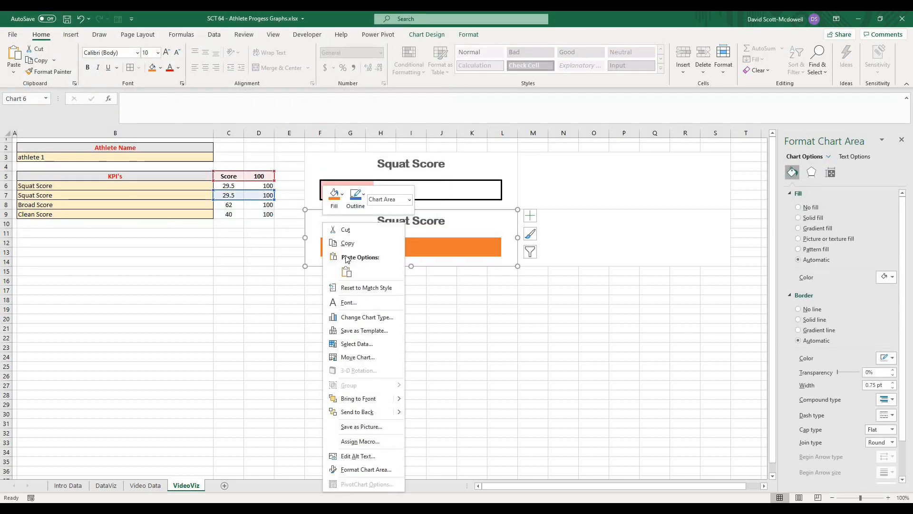
pyautogui.click(366, 317)
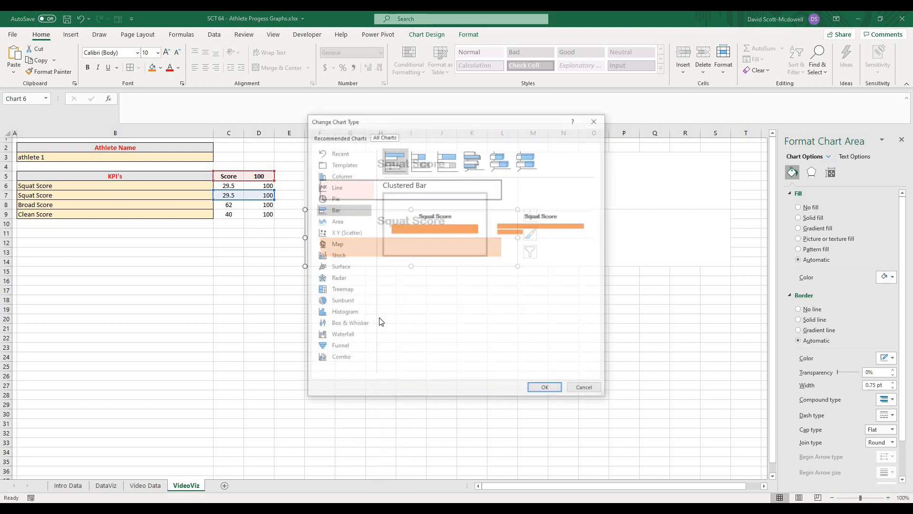
pyautogui.click(343, 165)
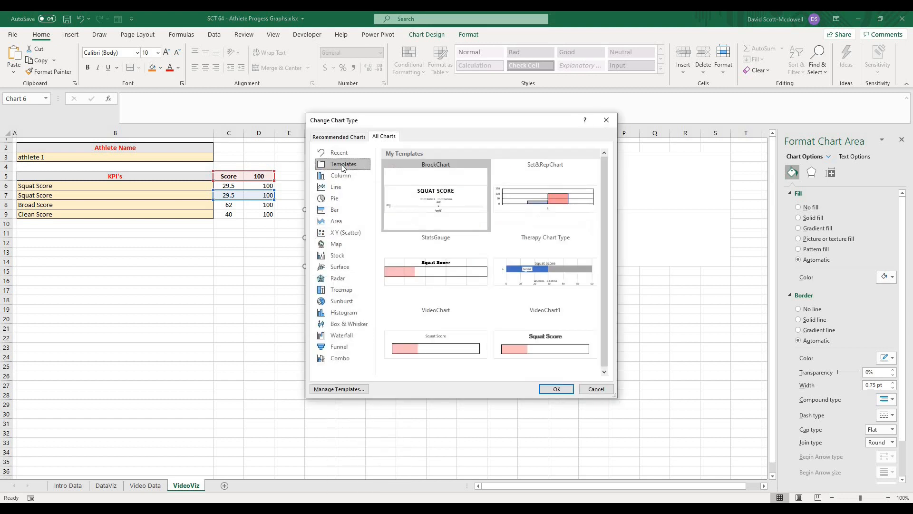
pyautogui.click(540, 342)
pyautogui.click(558, 388)
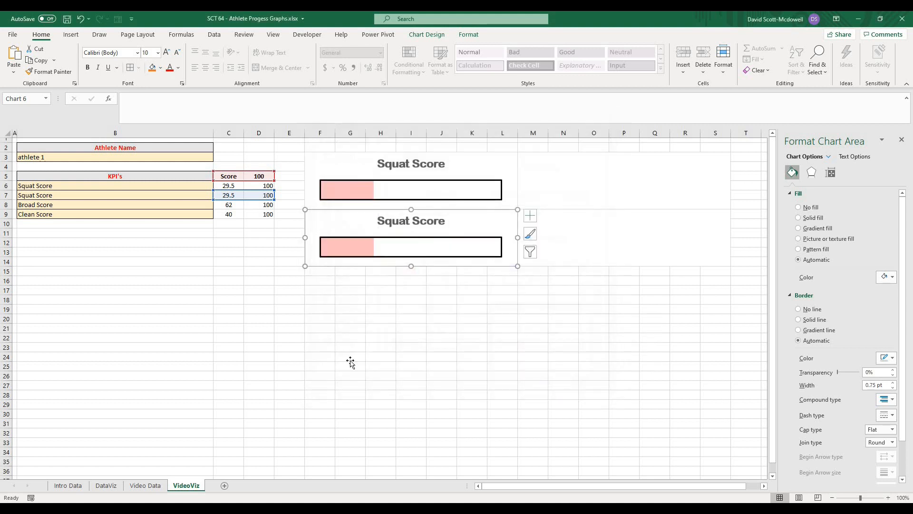
pyautogui.click(351, 361)
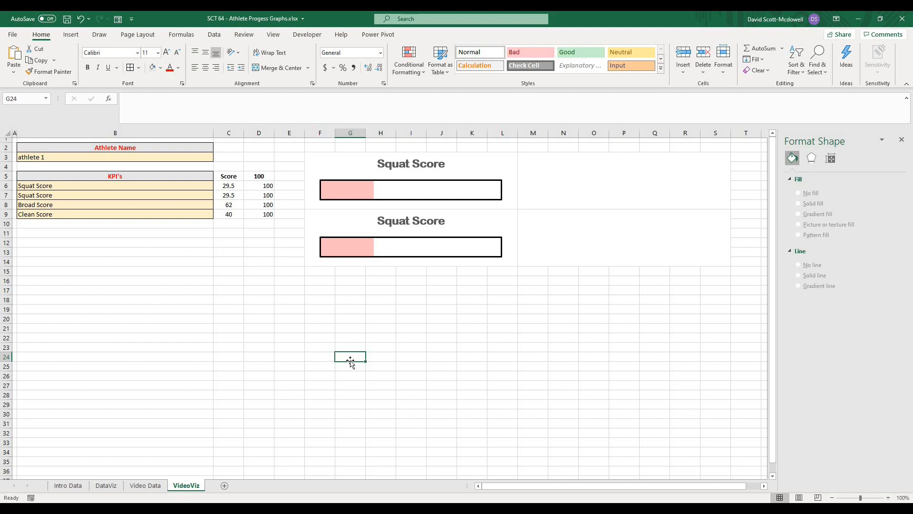
# - Set the KPI in B7 to SJ Score
pyautogui.click(167, 191)
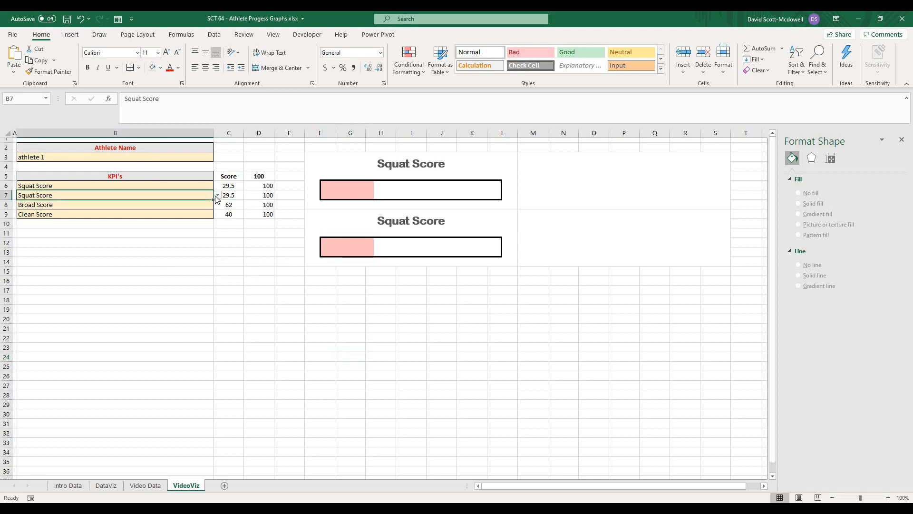
pyautogui.click(217, 195)
pyautogui.click(185, 240)
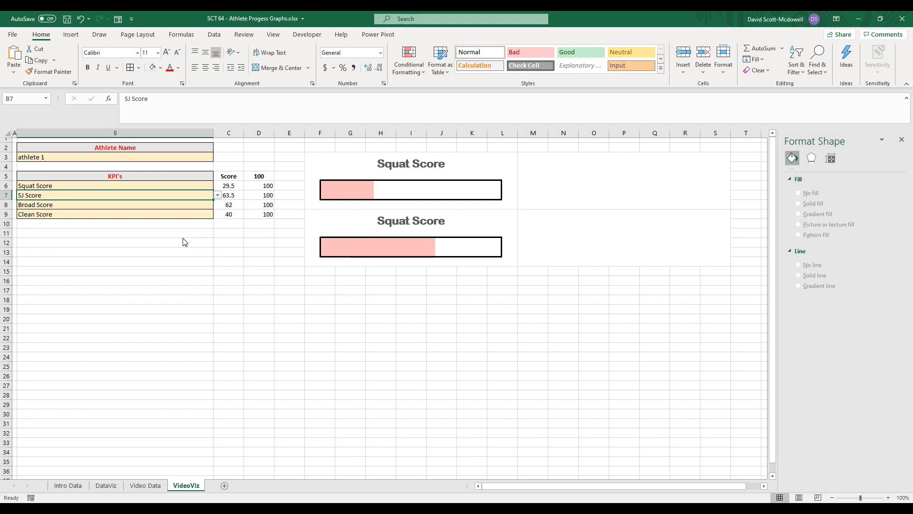
pyautogui.click(406, 223)
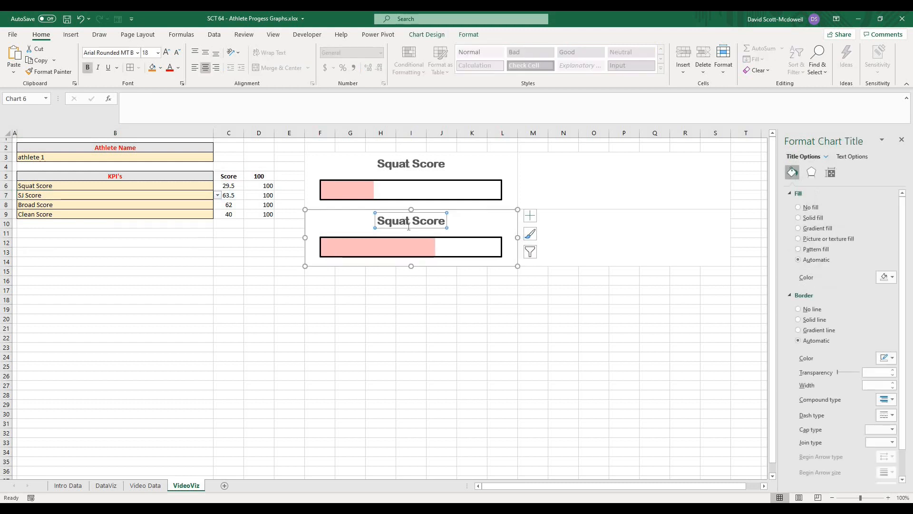
pyautogui.click(384, 276)
pyautogui.click(383, 212)
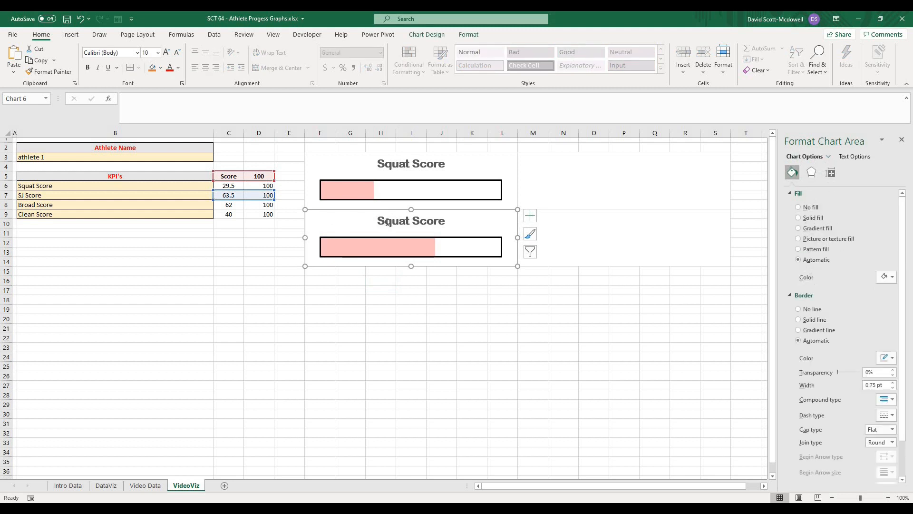
pyautogui.click(401, 221)
pyautogui.click(401, 221)
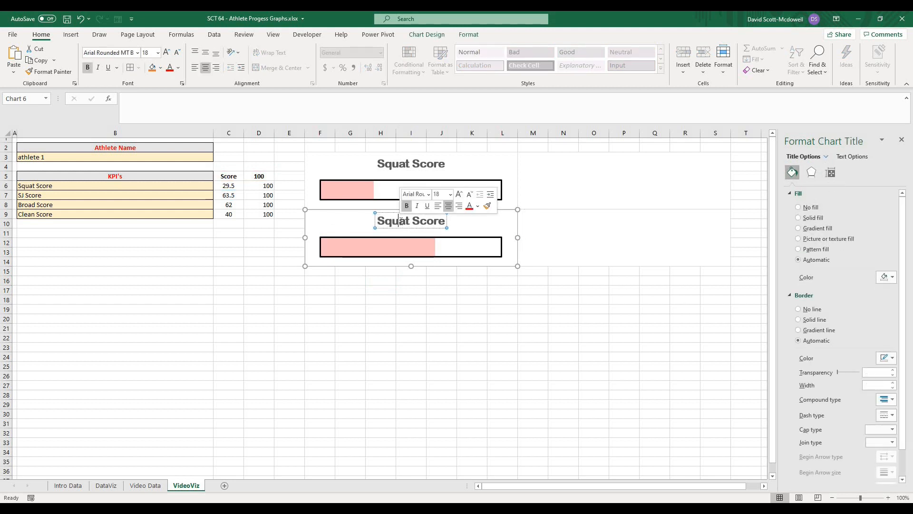
pyautogui.doubleClick(437, 222)
pyautogui.click(418, 225)
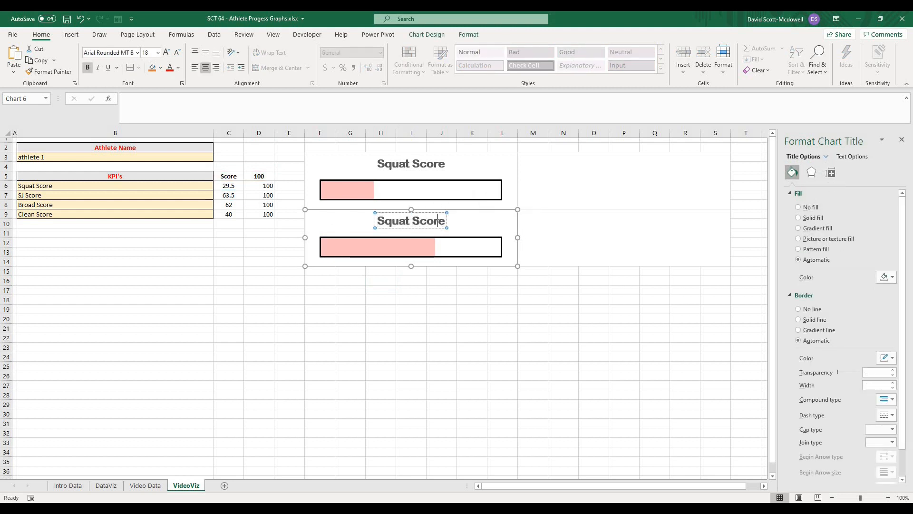
pyautogui.click(399, 308)
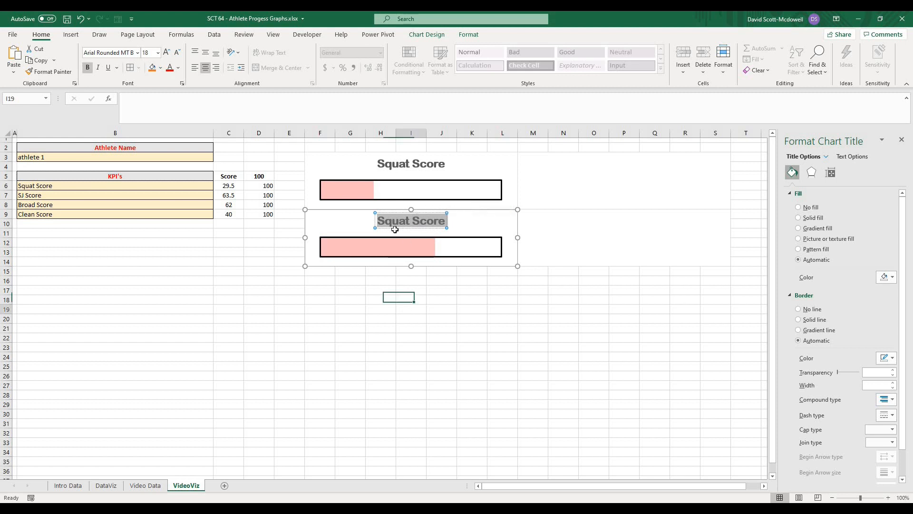
# - Link the second chart's title to the KPI name in VideoViz!$B$7
pyautogui.click(394, 222)
pyautogui.click(280, 110)
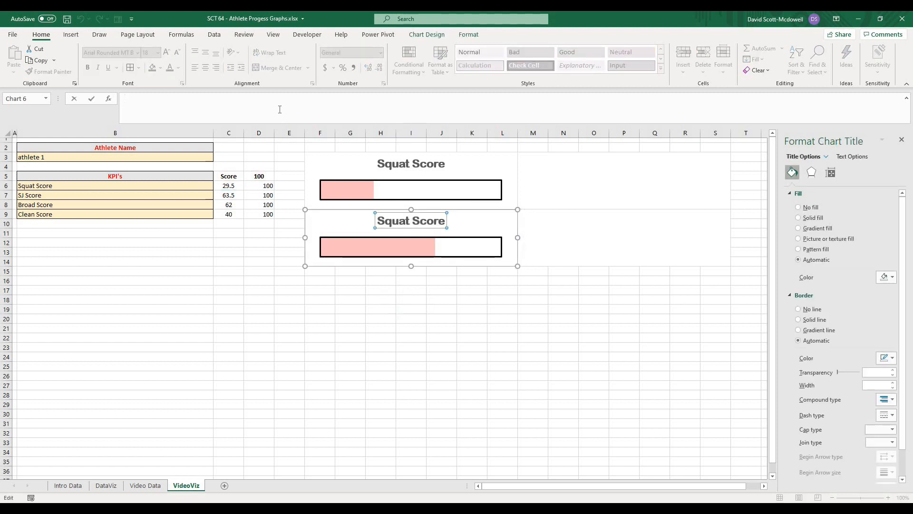
pyautogui.write('=')
pyautogui.click(34, 196)
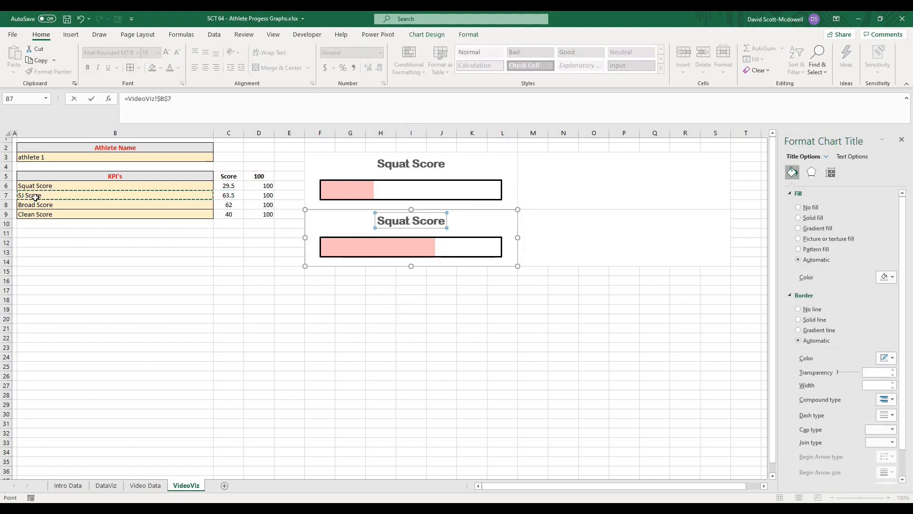
pyautogui.press('Return')
pyautogui.click(379, 344)
# - Duplicate the SJ Score chart into the area beside the first chart, starting at cell M3
pyautogui.click(332, 227)
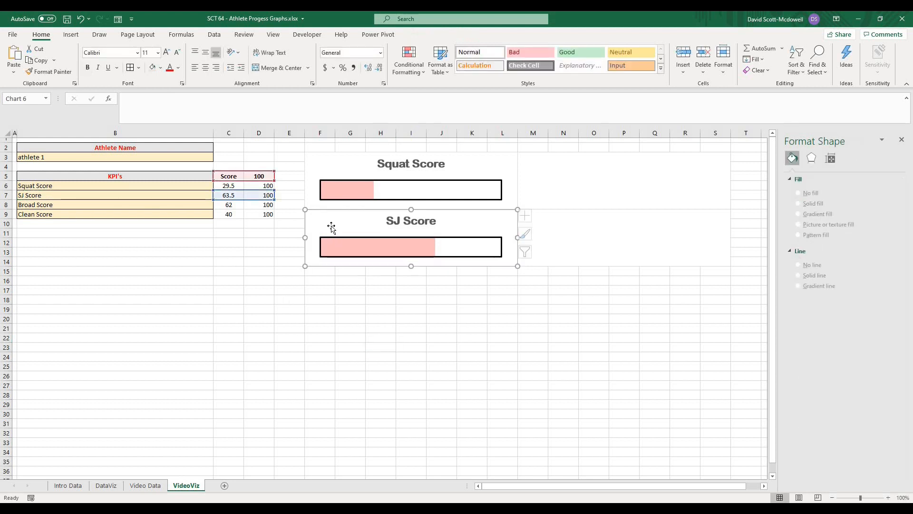
pyautogui.hotkey('ctrl', 'c')
pyautogui.click(554, 182)
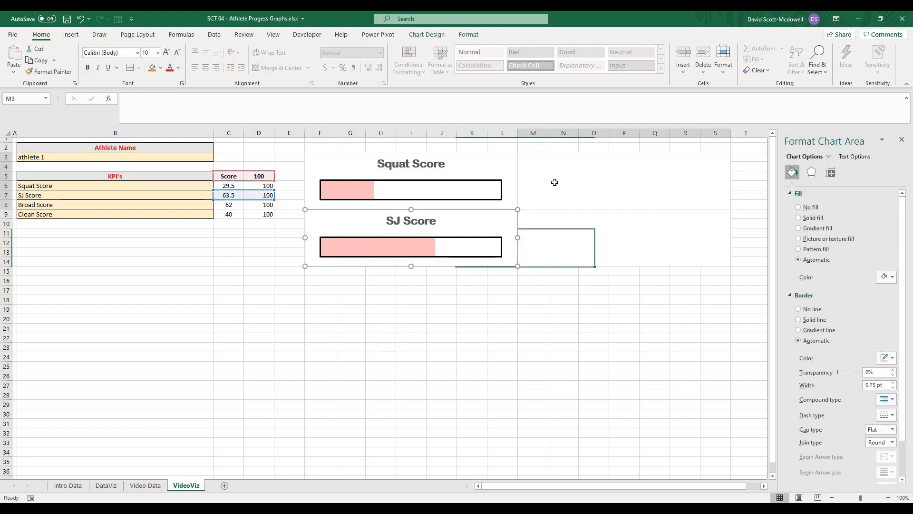
pyautogui.hotkey('ctrl', 'v')
# - Point the Score series of the third chart to the value in VideoViz!$C$8
pyautogui.click(568, 184)
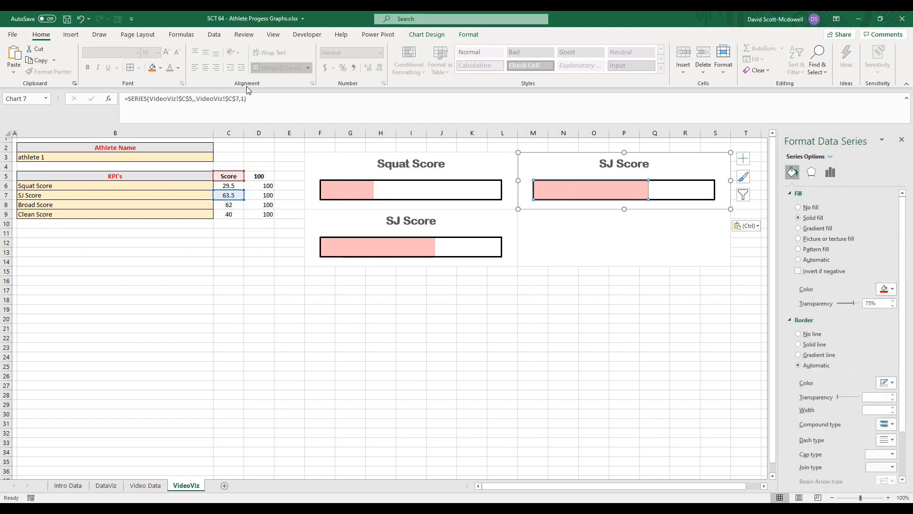
pyautogui.click(239, 100)
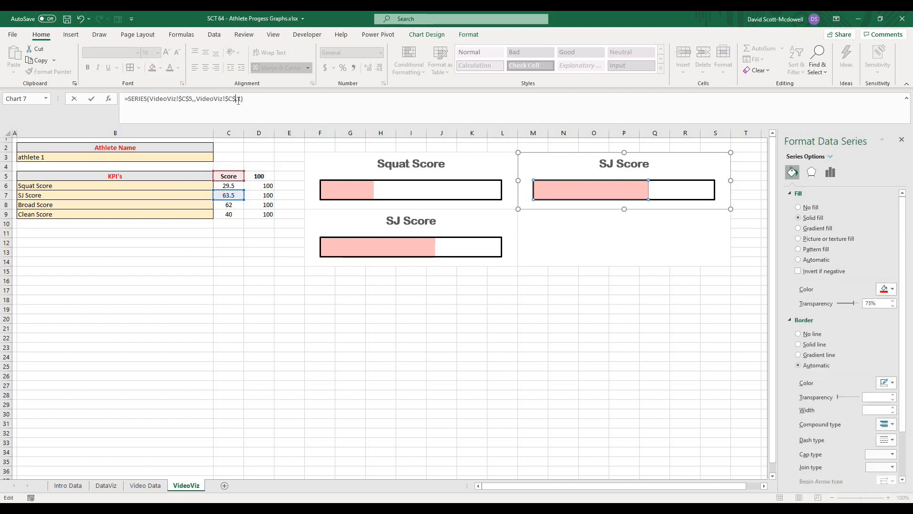
pyautogui.press('Delete')
pyautogui.write('8')
pyautogui.press('Return')
# - Point the 100 series of the third chart to the value in VideoViz!$D$8
pyautogui.click(684, 187)
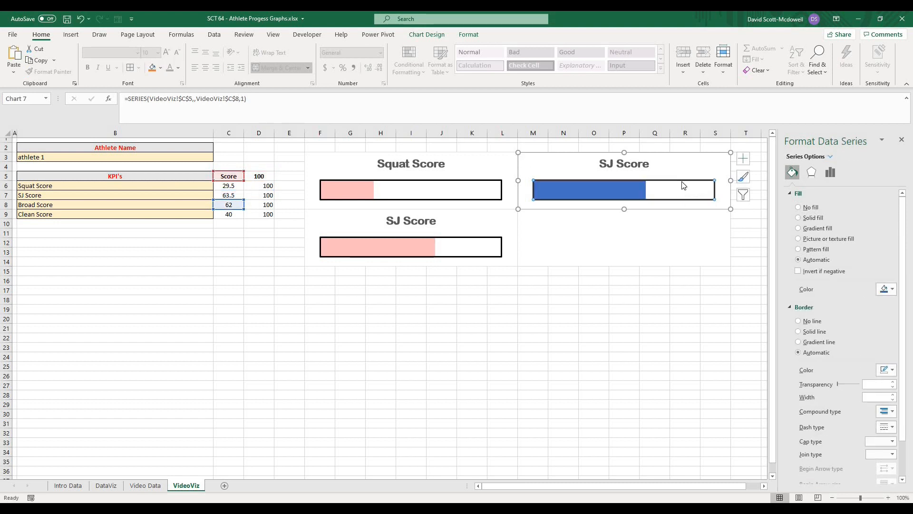
pyautogui.click(240, 99)
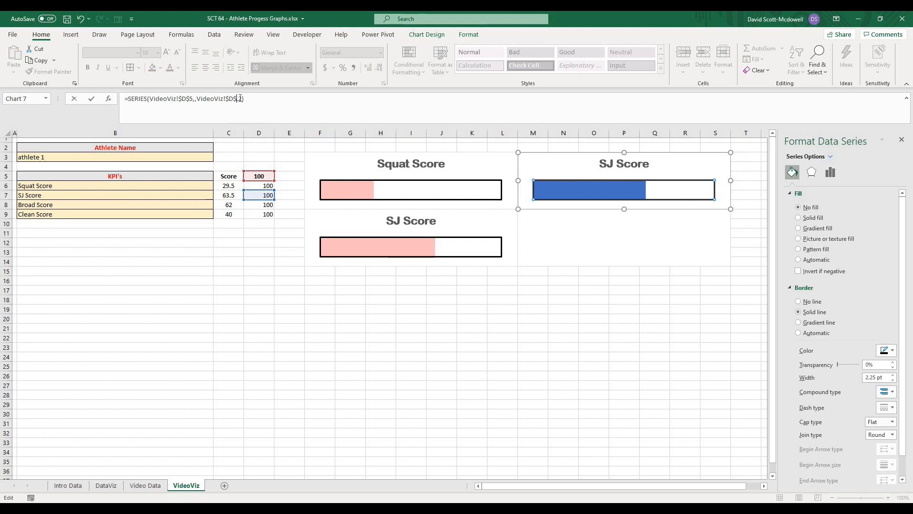
pyautogui.press('Return')
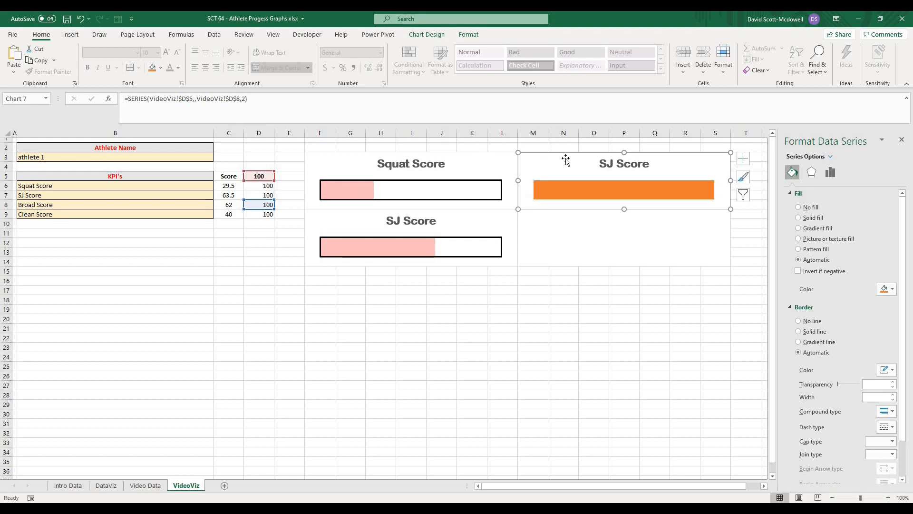
# - Change the chart type of the third chart to the VideoChart1 template
pyautogui.rightClick(566, 159)
pyautogui.click(610, 253)
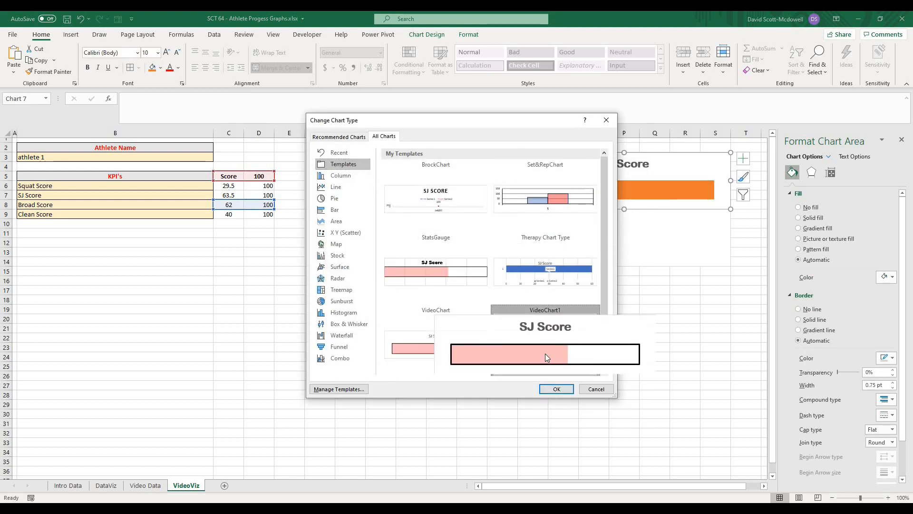
pyautogui.click(545, 353)
pyautogui.click(556, 390)
pyautogui.click(673, 315)
# - Link the third chart's title to the KPI name in VideoViz!$B$8
pyautogui.click(624, 163)
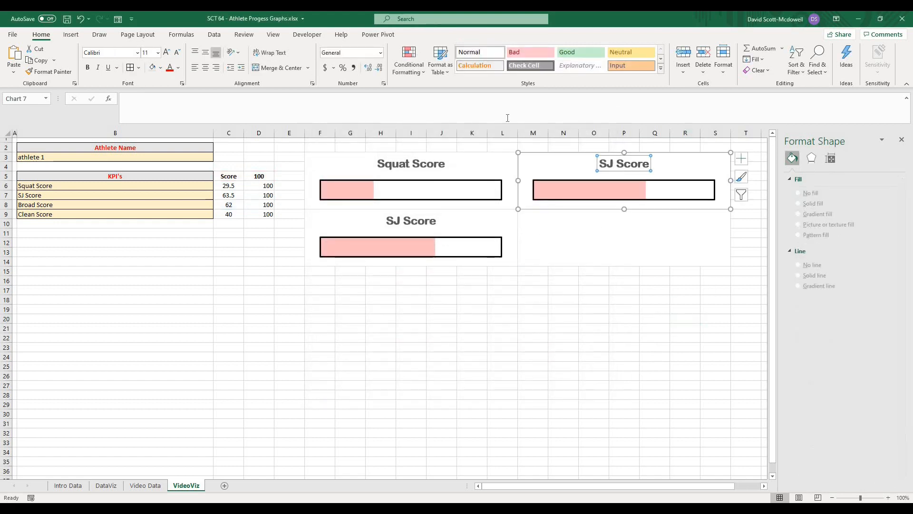
pyautogui.click(439, 101)
pyautogui.write('=')
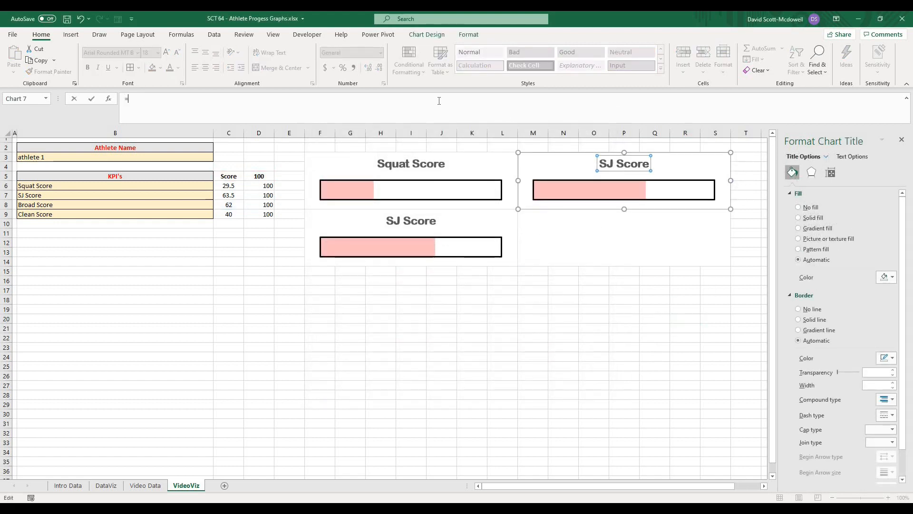
pyautogui.click(59, 204)
pyautogui.press('Return')
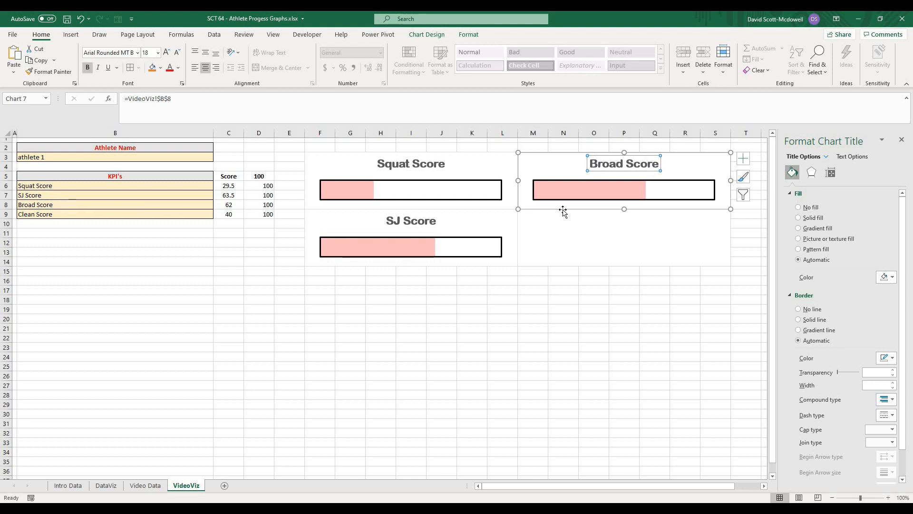
pyautogui.press('Escape')
# - Duplicate the Broad Score chart into the empty area directly below it
pyautogui.click(548, 173)
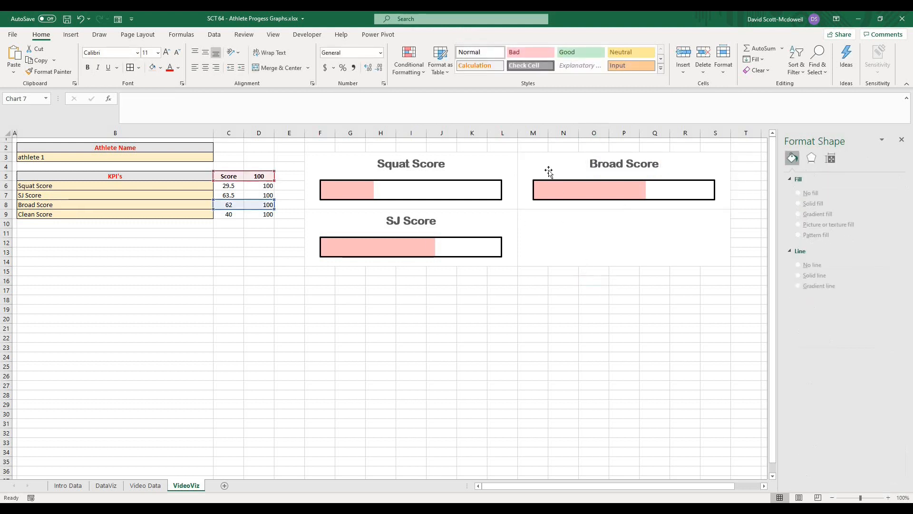
pyautogui.click(552, 255)
pyautogui.hotkey('ctrl', 'v')
# - Point the Score series of the fourth chart to the value in VideoViz!$C$9
pyautogui.click(587, 251)
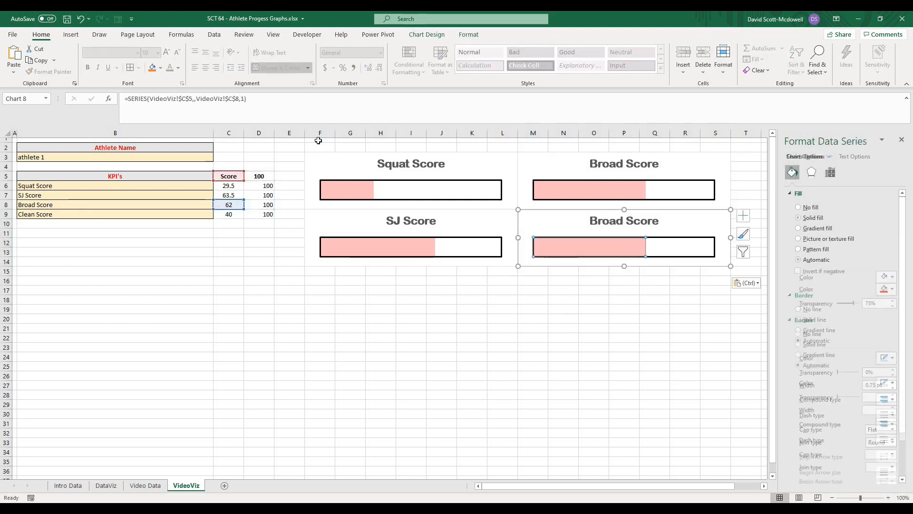
pyautogui.click(239, 100)
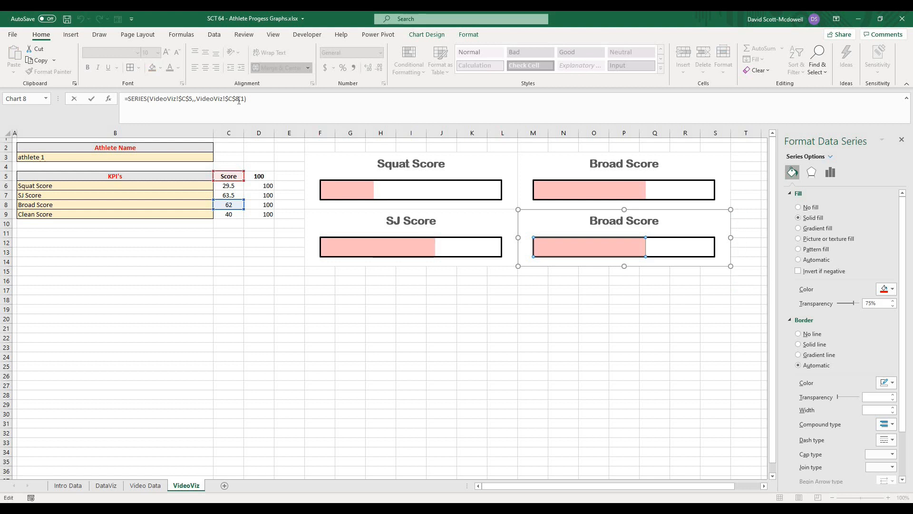
pyautogui.press('BackSpace')
pyautogui.write('9')
pyautogui.press('Return')
# - Point the 100 series of the fourth chart to the value in VideoViz!$D$9
pyautogui.click(650, 240)
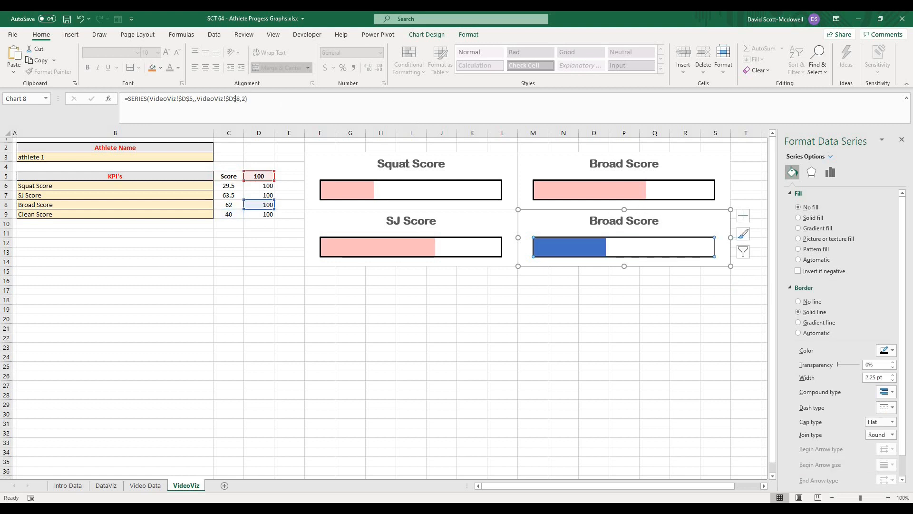
pyautogui.click(240, 100)
pyautogui.write('9')
pyautogui.press('Return')
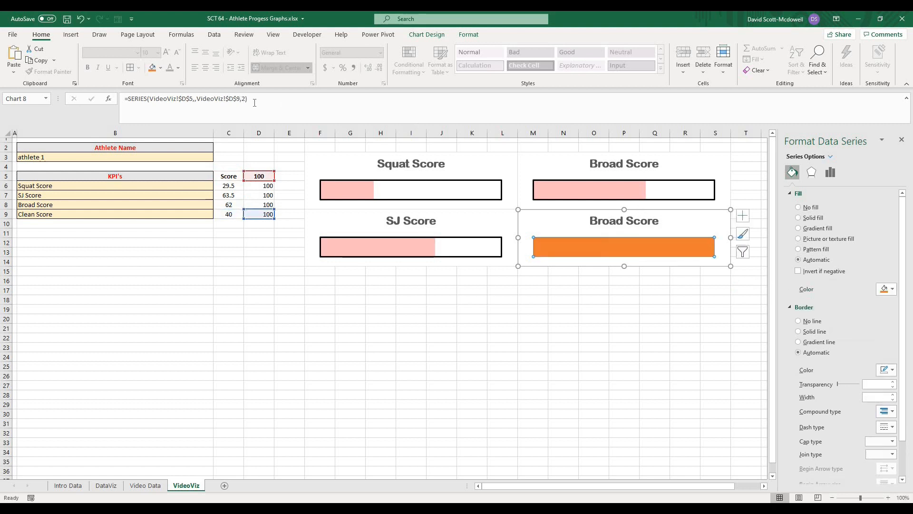
# - Change the chart type of the fourth chart to the VideoChart1 template
pyautogui.click(638, 221)
pyautogui.click(442, 100)
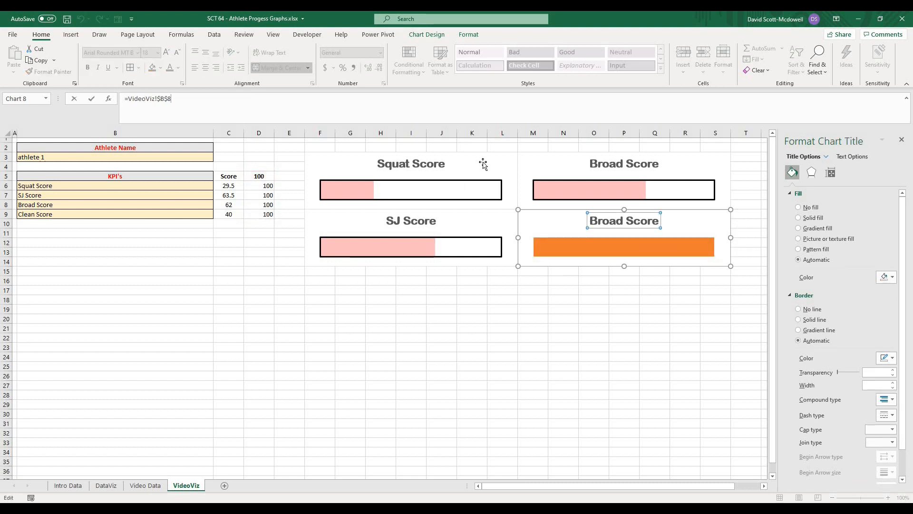
pyautogui.click(552, 214)
pyautogui.rightClick(553, 215)
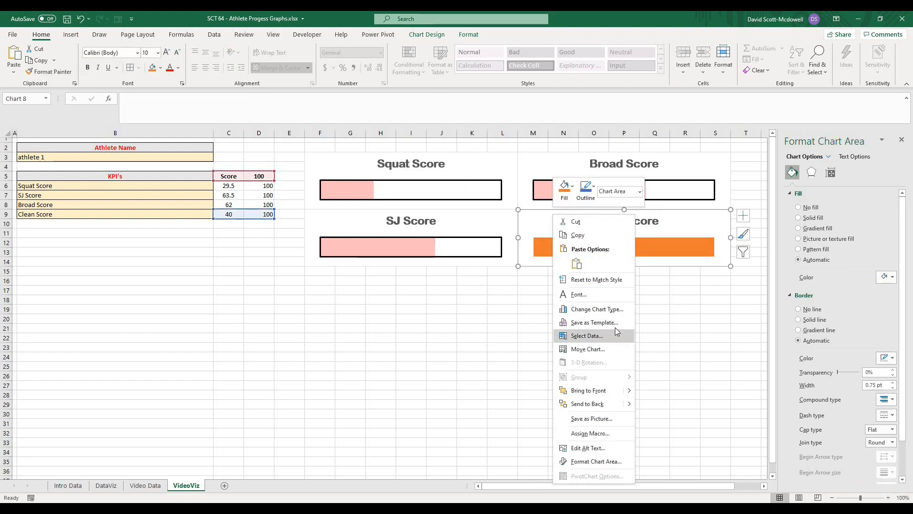
pyautogui.click(605, 309)
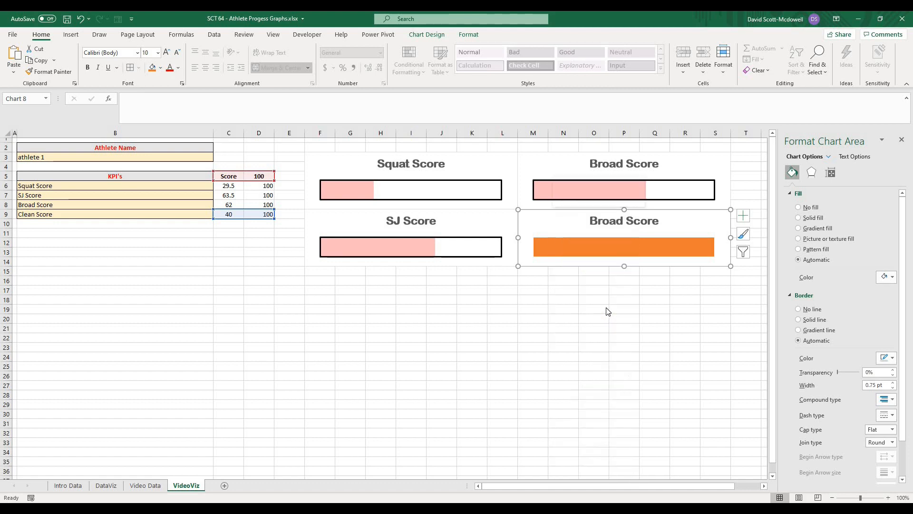
pyautogui.click(343, 163)
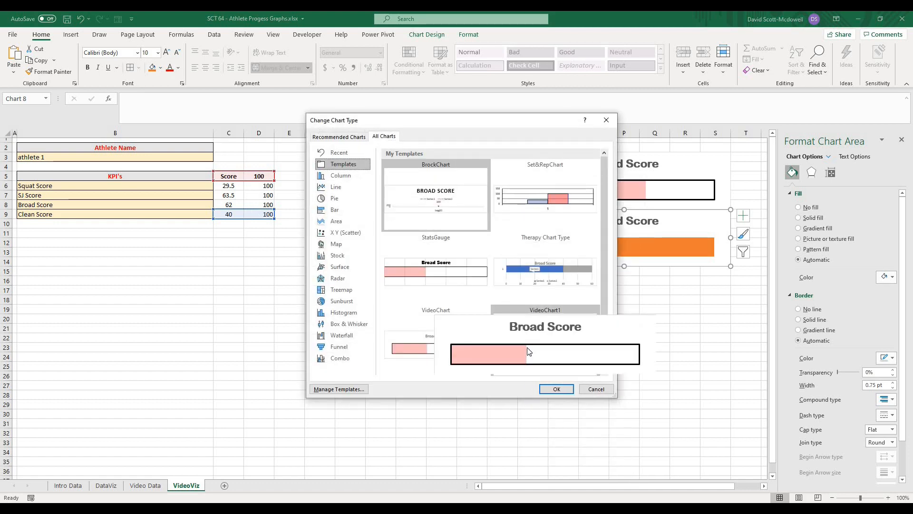
pyautogui.click(552, 352)
pyautogui.click(556, 389)
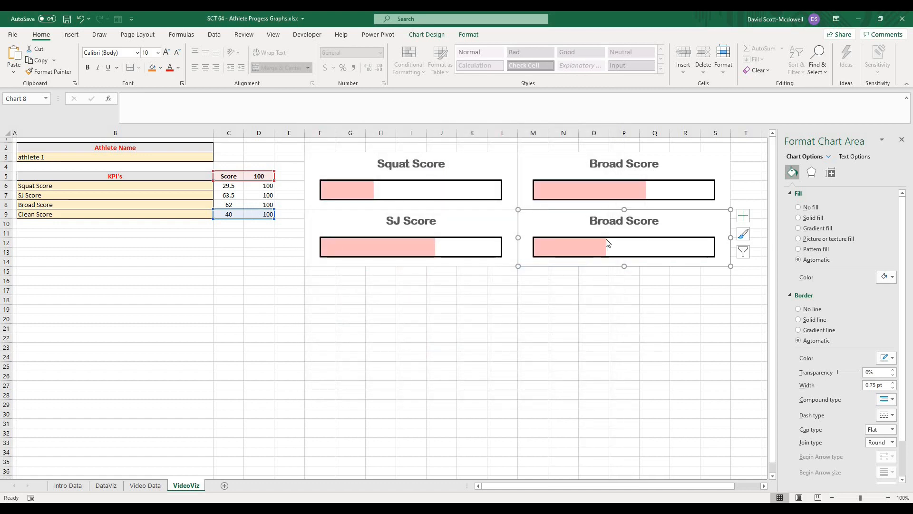
# - Link the fourth chart's title to the KPI name in VideoViz!$B$9
pyautogui.click(616, 226)
pyautogui.click(483, 107)
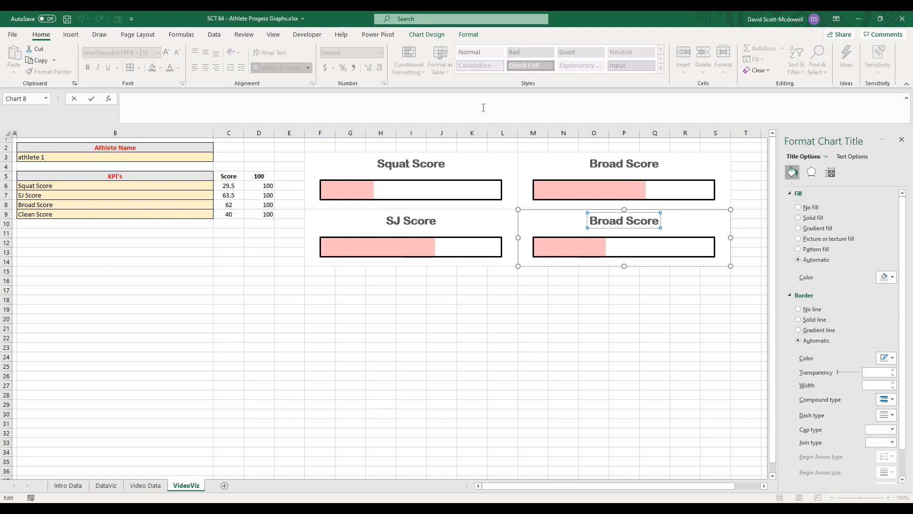
pyautogui.write('=')
pyautogui.click(31, 215)
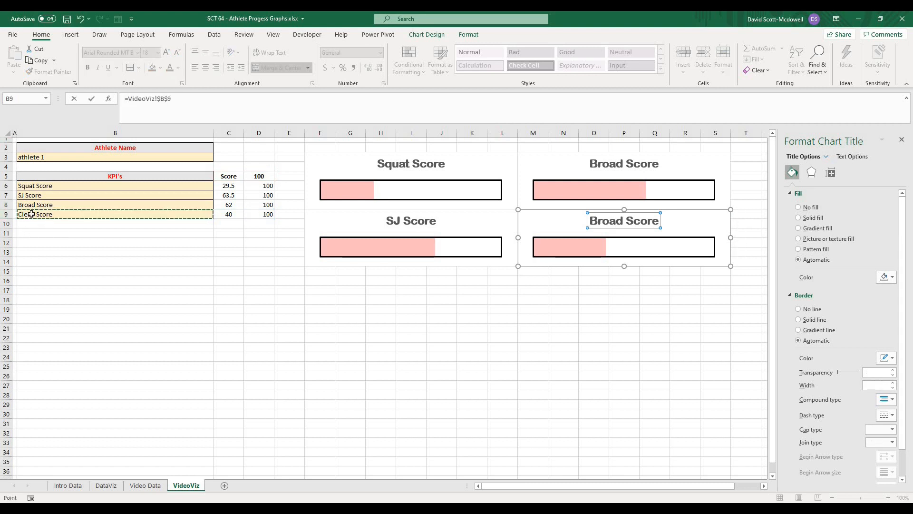
pyautogui.press('Return')
pyautogui.click(408, 433)
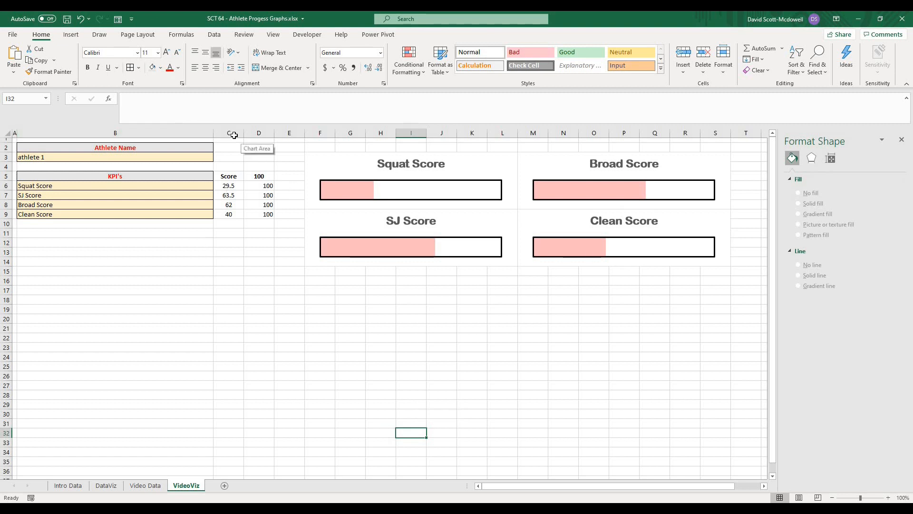
# - Hide helper columns C and D, which hold the Score and 100 values
pyautogui.moveTo(229, 133); pyautogui.dragTo(259, 133)
pyautogui.rightClick(257, 135)
pyautogui.click(279, 284)
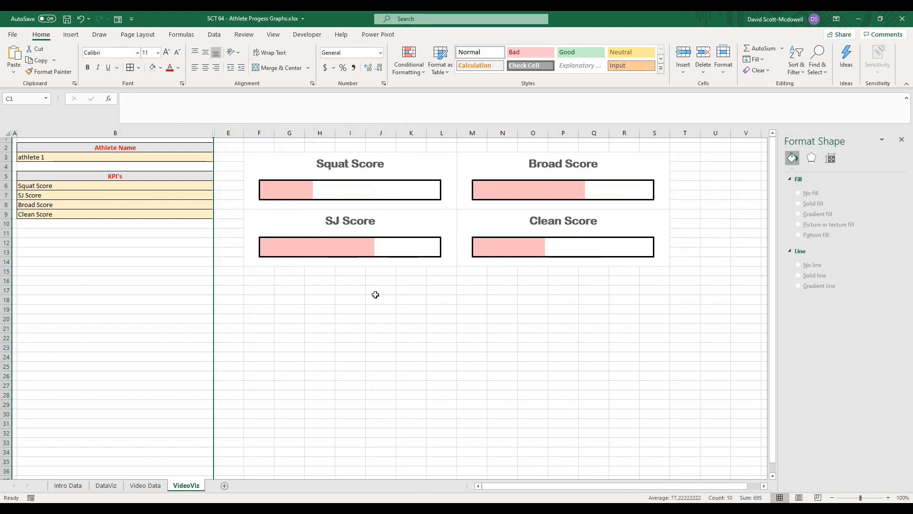
pyautogui.click(374, 292)
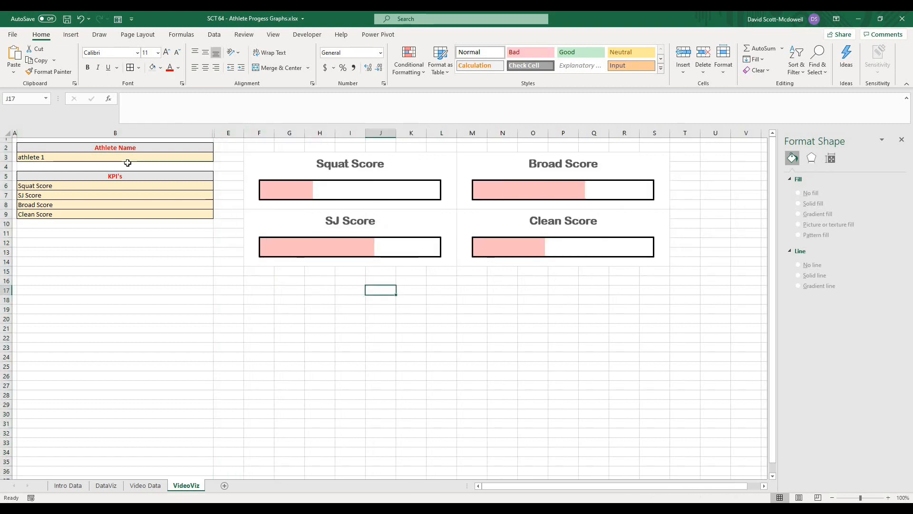
# - Test the charts by switching the Athlete Name in B3 to athlete 2 and finally to athlete 4
pyautogui.click(152, 158)
pyautogui.click(217, 157)
pyautogui.click(182, 184)
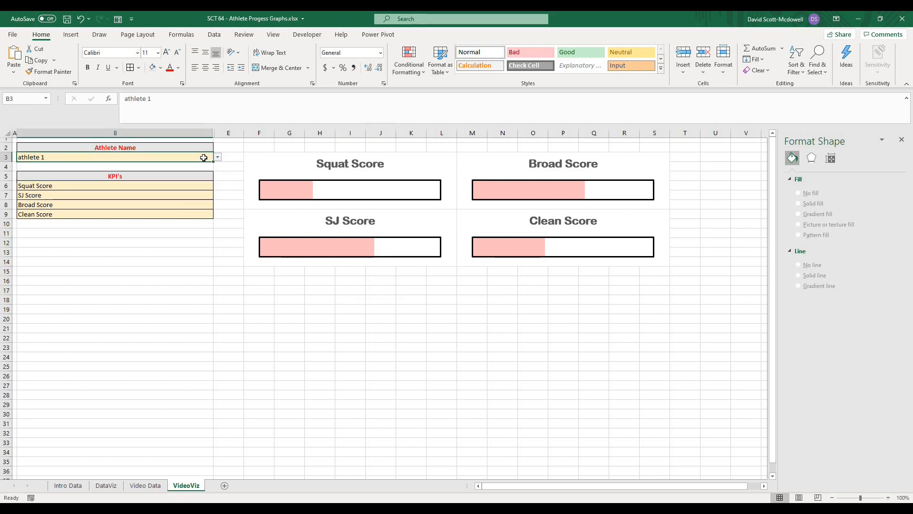
pyautogui.click(217, 157)
pyautogui.click(206, 171)
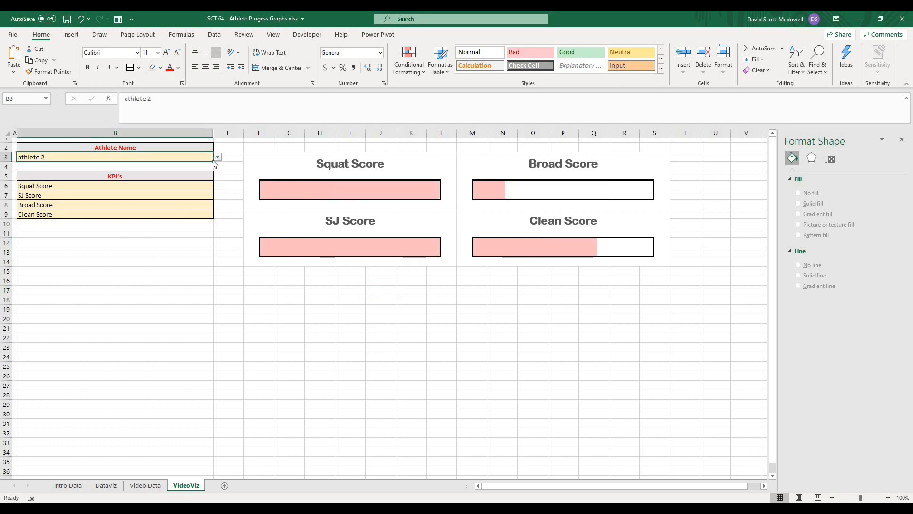
pyautogui.click(217, 157)
pyautogui.click(193, 184)
# - Test the first chart by switching the KPI in B6 to SJ Score and finally to Deadlift Score
pyautogui.click(176, 185)
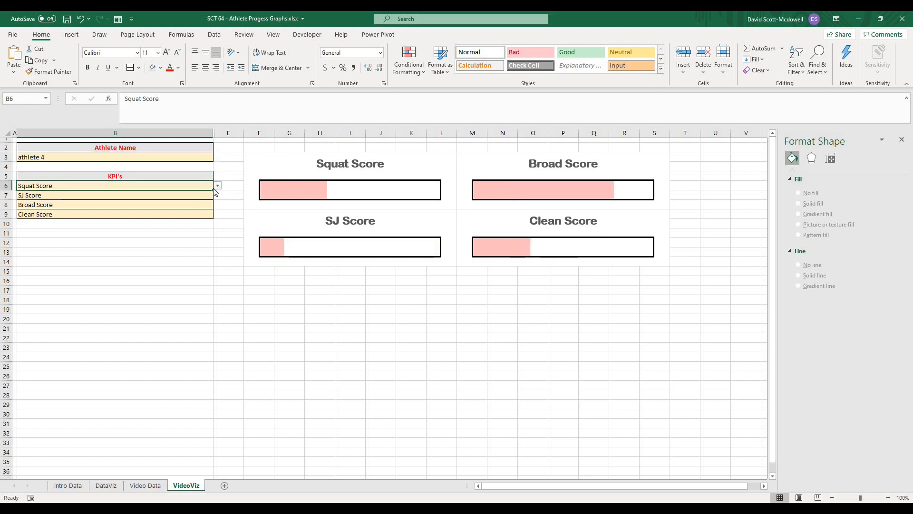
pyautogui.click(217, 185)
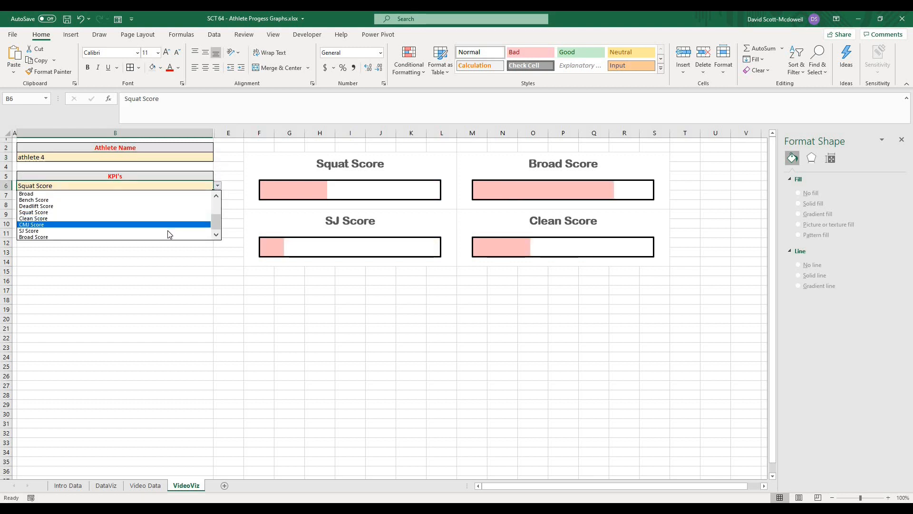
pyautogui.click(171, 231)
pyautogui.click(218, 186)
pyautogui.click(167, 206)
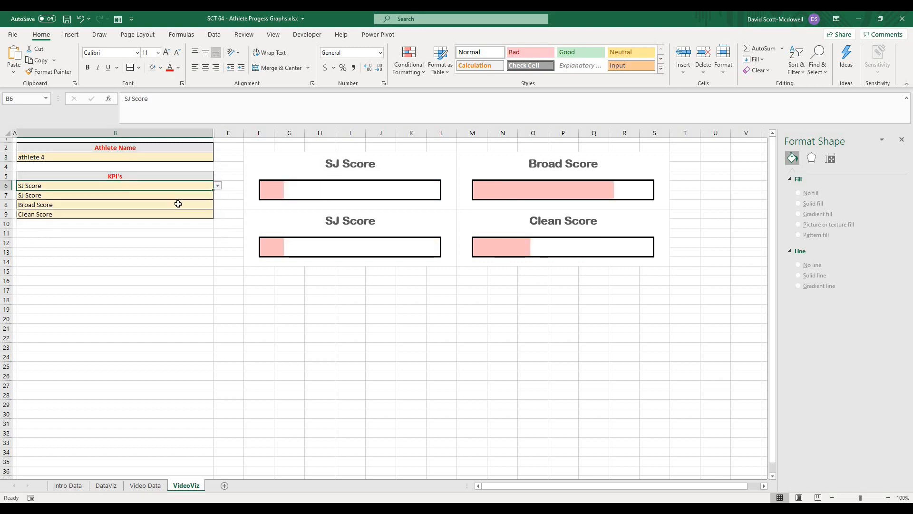
pyautogui.click(205, 157)
pyautogui.click(218, 157)
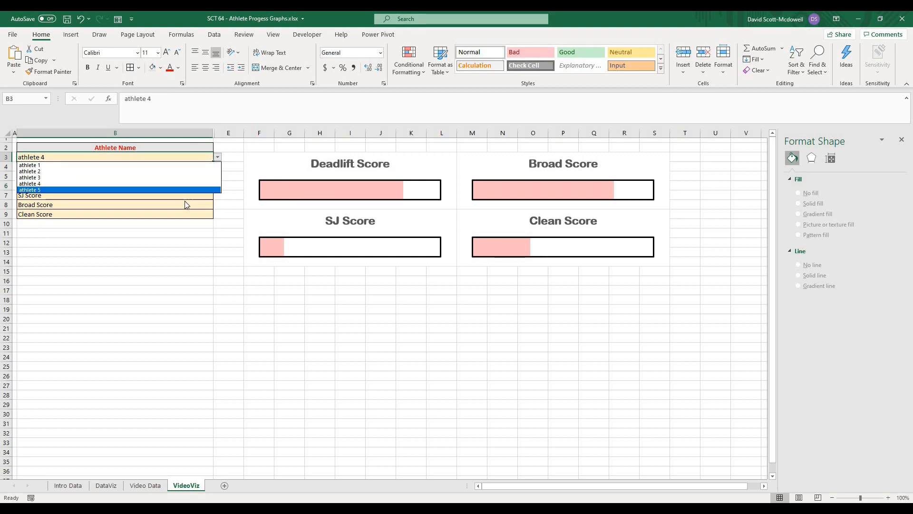
pyautogui.click(195, 287)
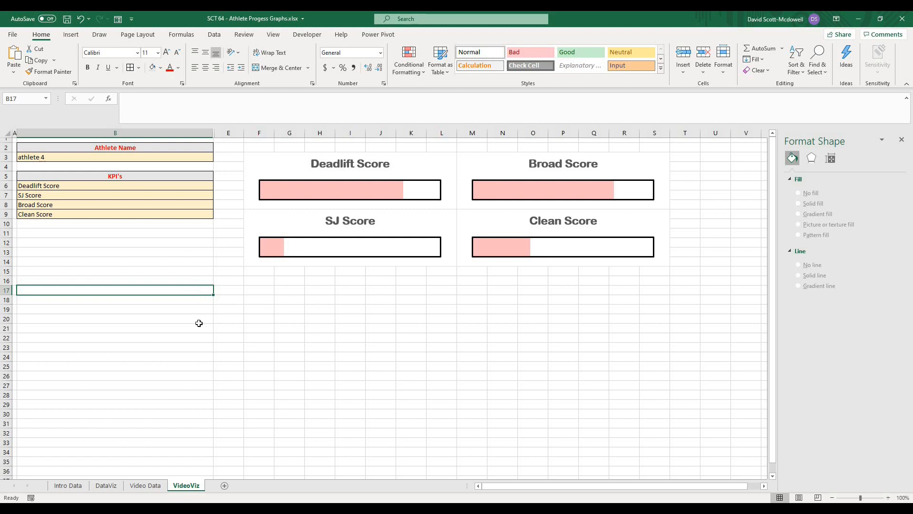
pyautogui.click(316, 279)
pyautogui.click(274, 280)
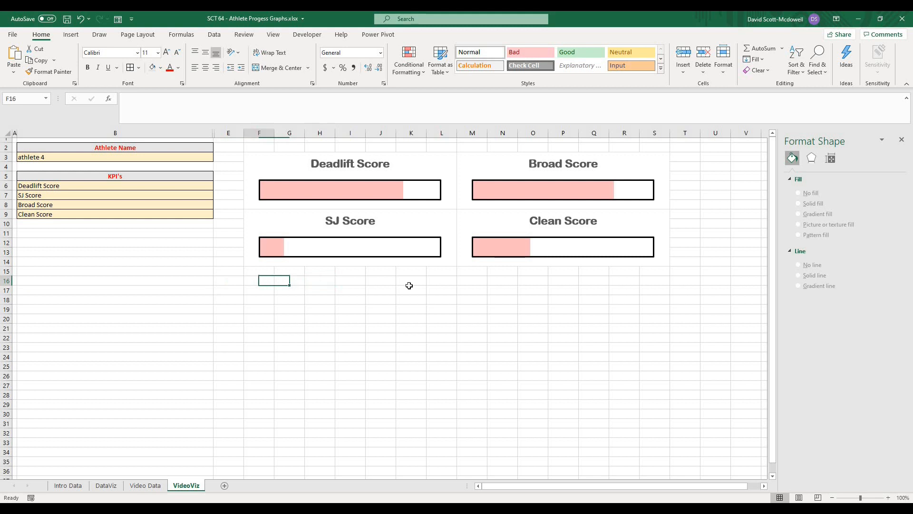
pyautogui.moveTo(409, 286); pyautogui.dragTo(637, 303)
pyautogui.click(655, 318)
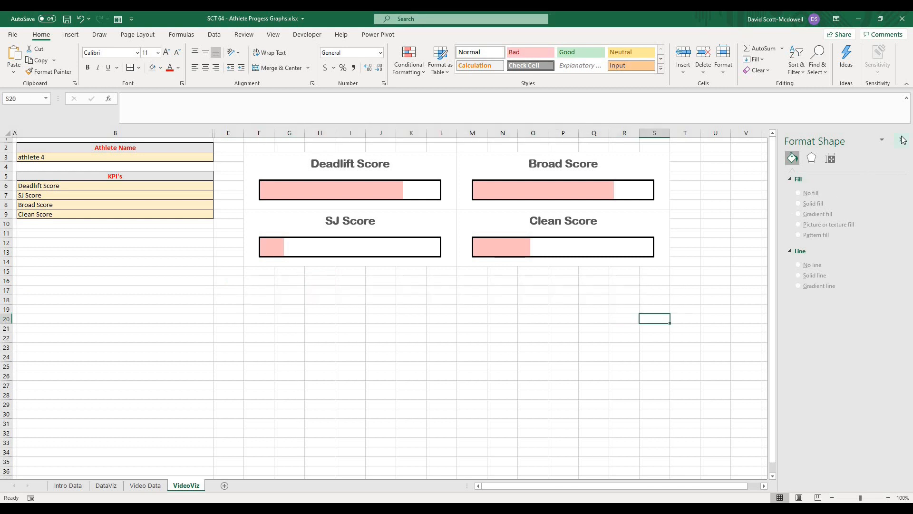
# - Close the Format Shape pane and return to an empty worksheet cell
pyautogui.click(902, 140)
pyautogui.click(584, 336)
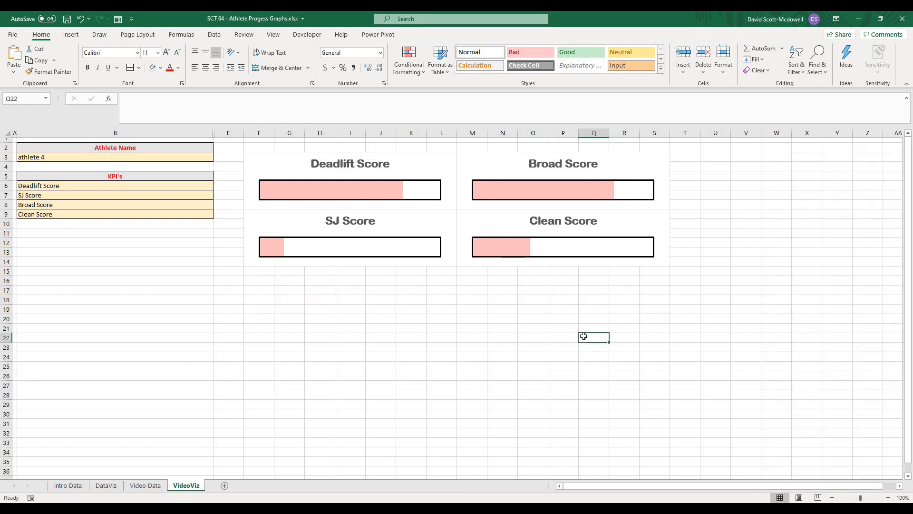